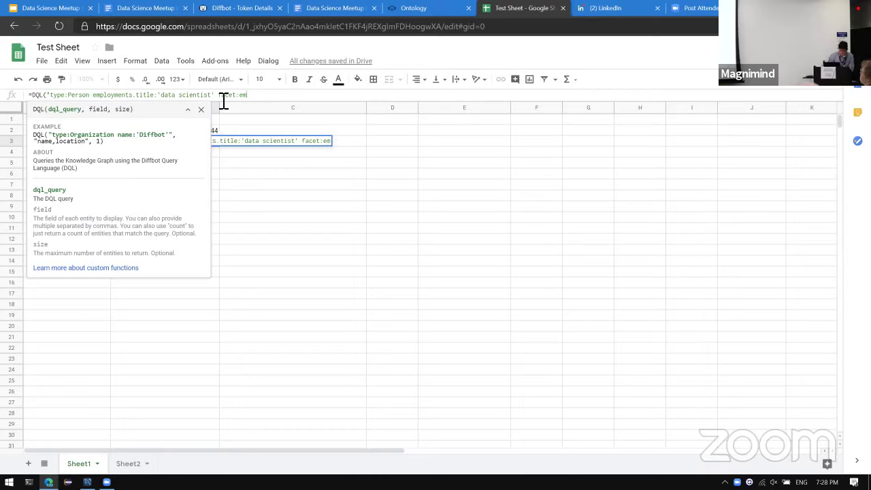
Complete B3's DQL formula faceting data scientists by employments.title and commit it.
type("ployments")
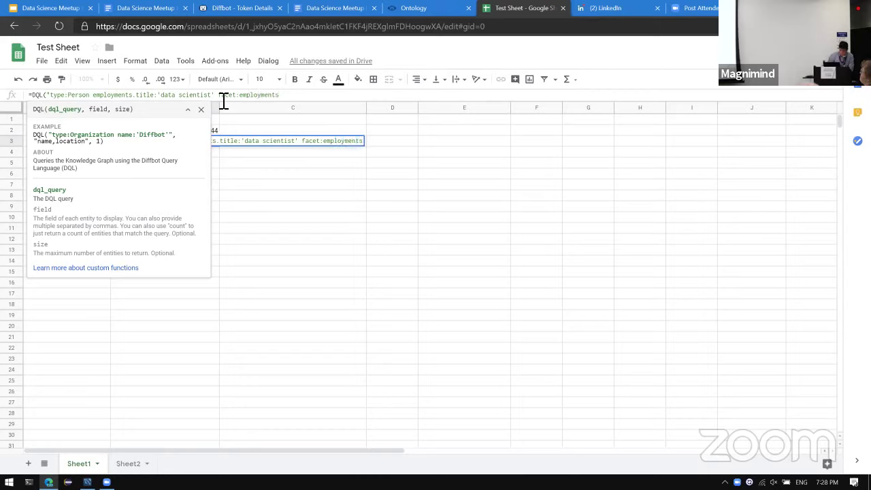
type(".title\")")
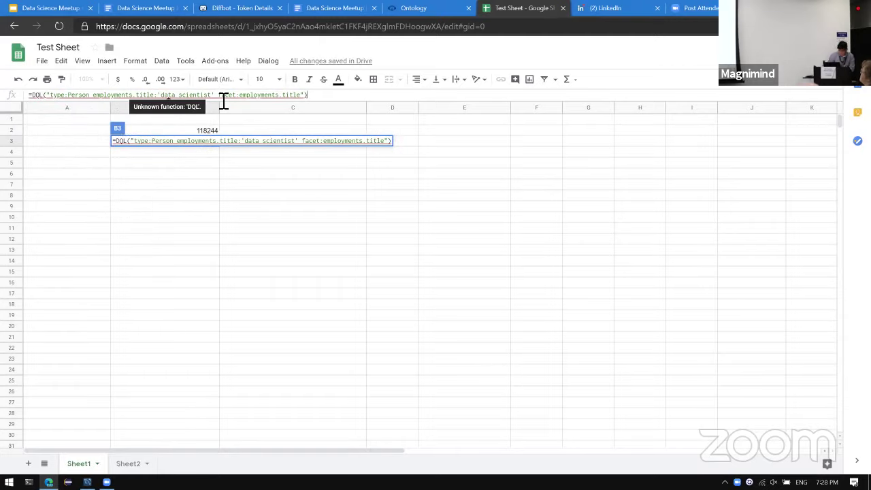
key("Return")
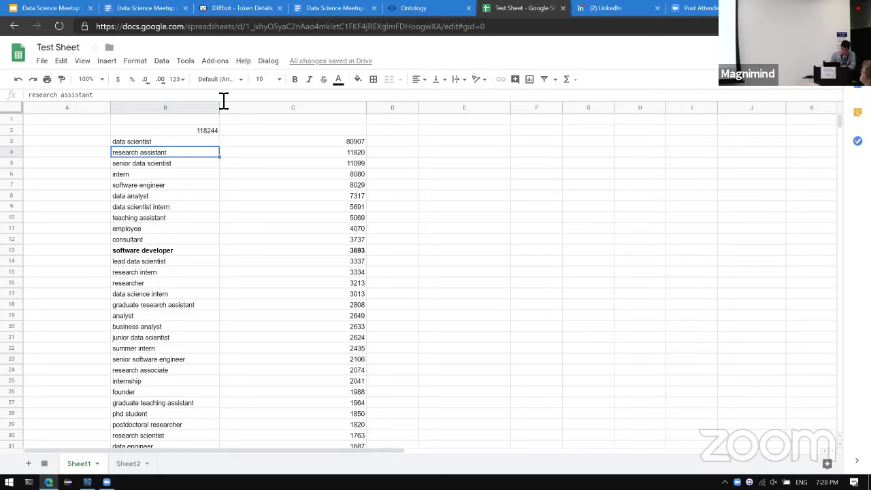
Review the returned job titles and counts, from research assistant to software engineer, then return to the tutorial document.
key("Up")
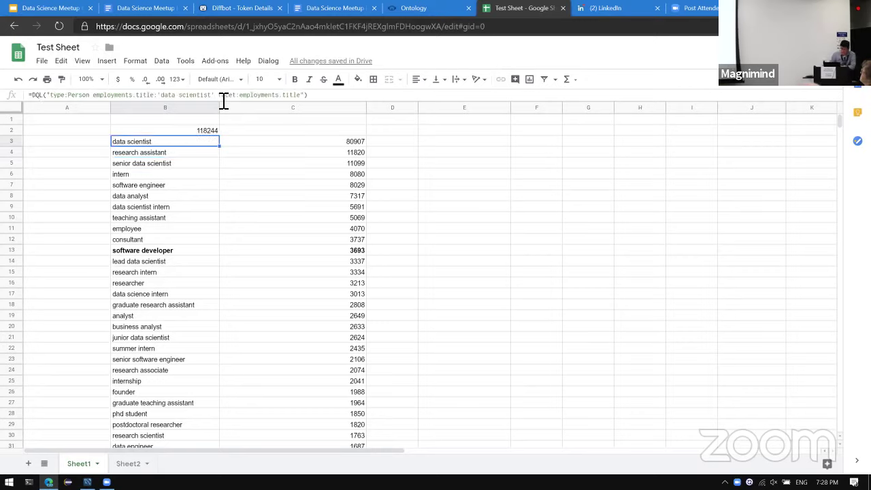
key("Down")
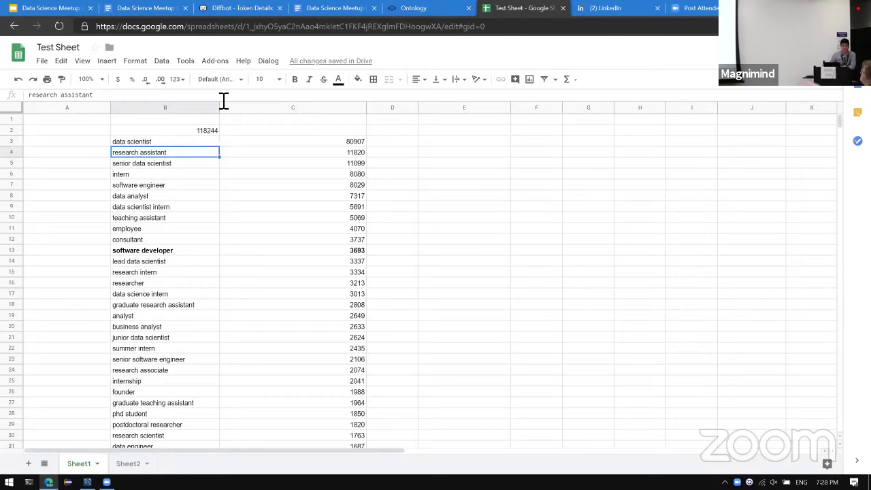
key("Up")
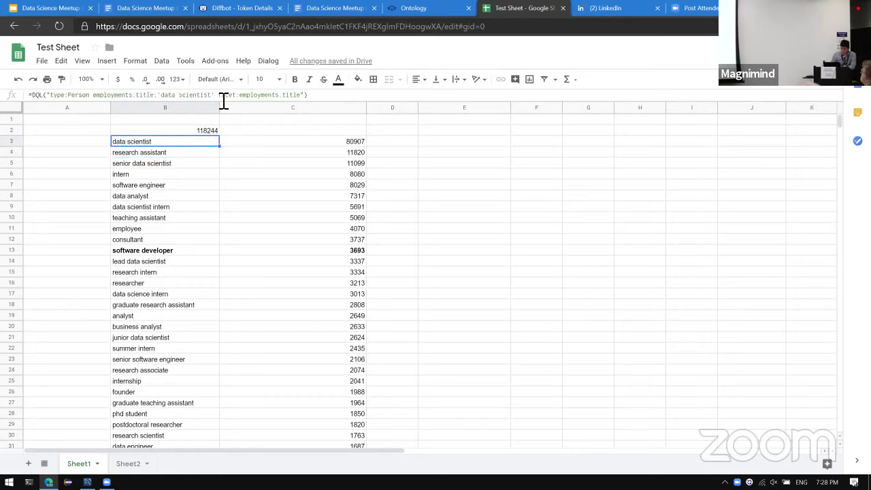
key("Down")
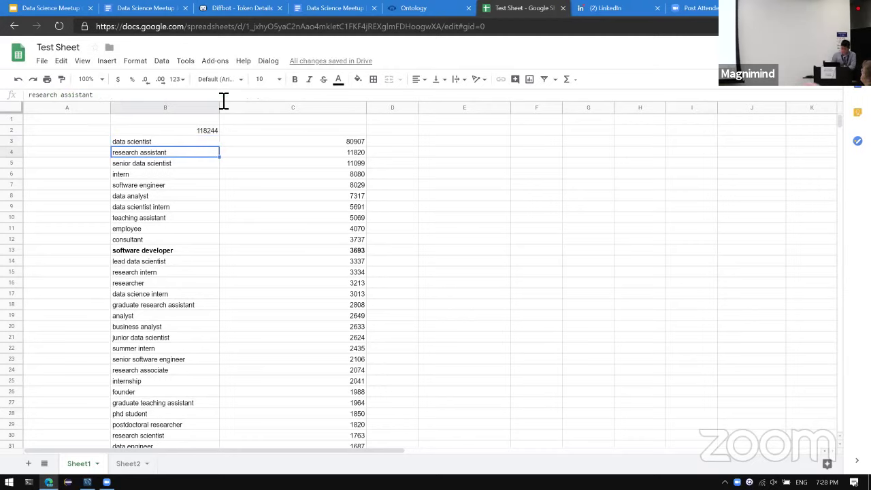
key("Down")
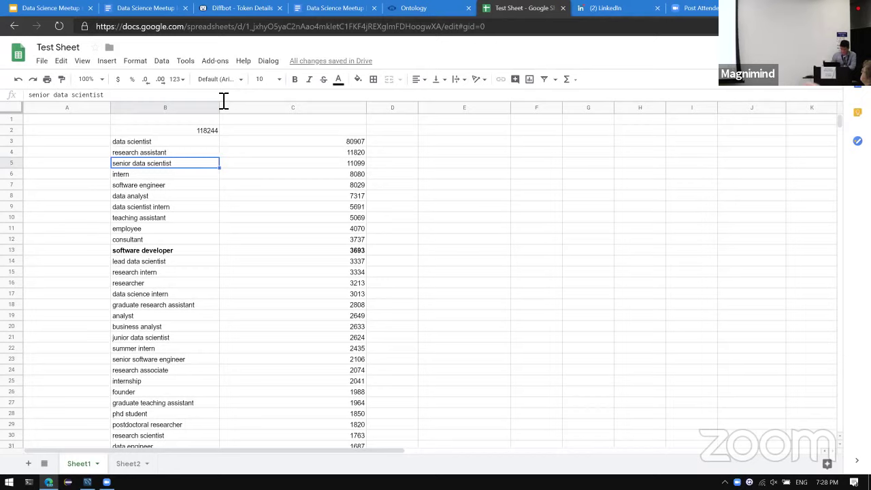
key("Down")
key("Down")
key("Down")
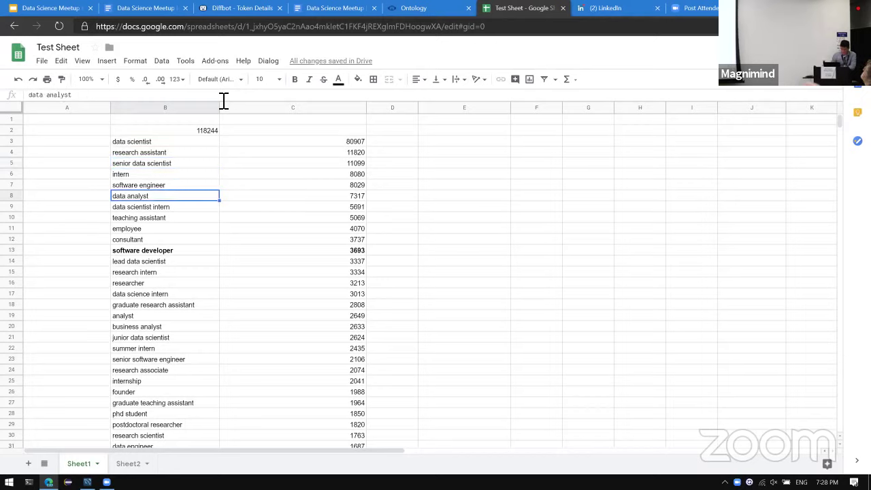
key("Down")
key("Down")
key("Down")
key("Down")
key("Down")
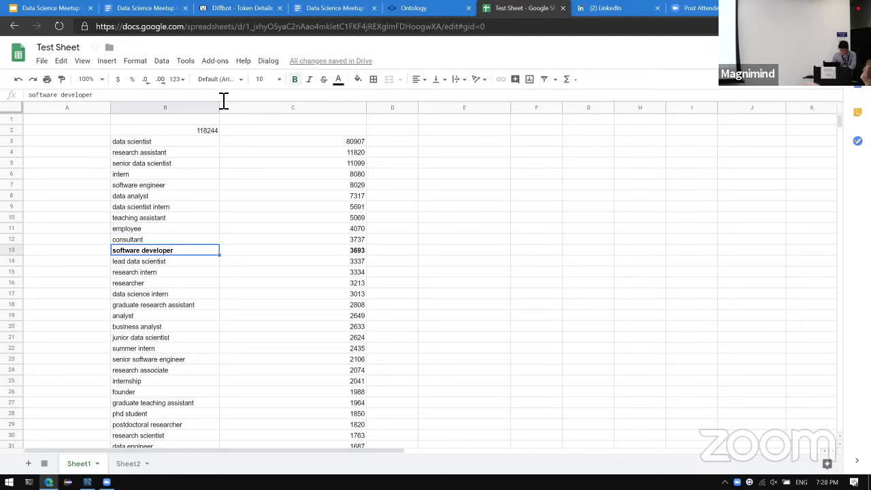
key("Up")
key("Up")
key("Up")
key("Up")
key("Up")
key("Up")
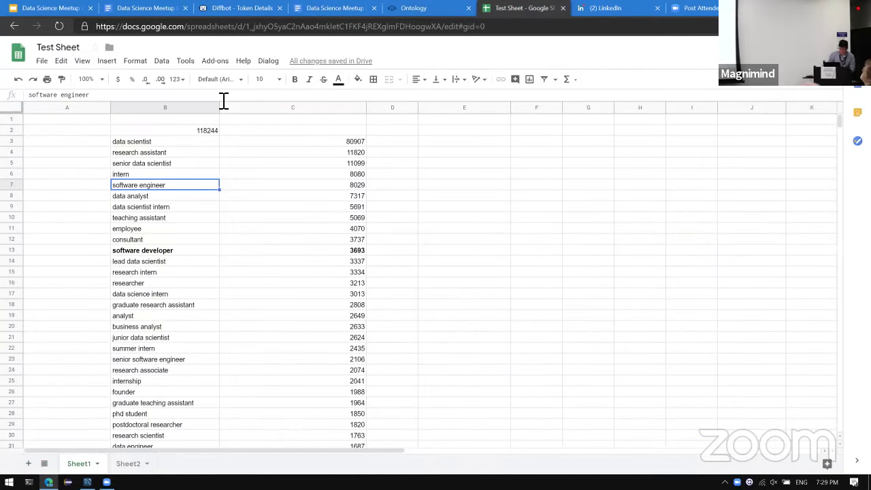
key("Right")
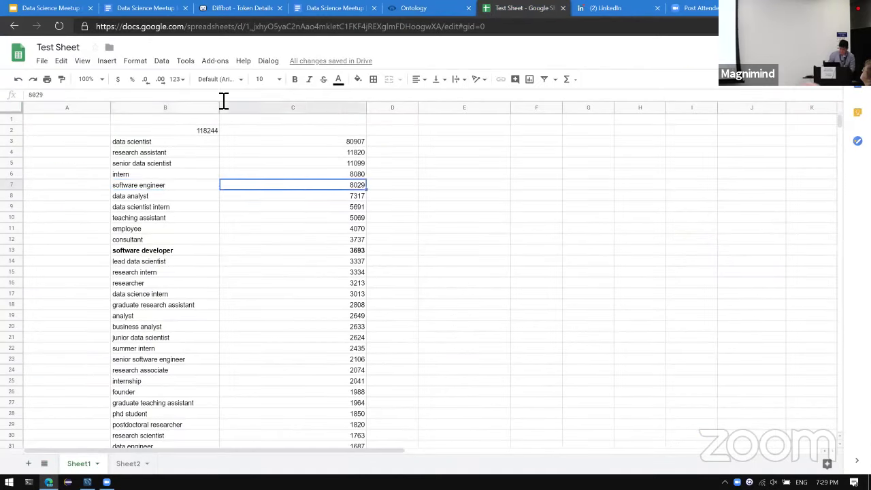
key("Down")
key("Down")
key("Down")
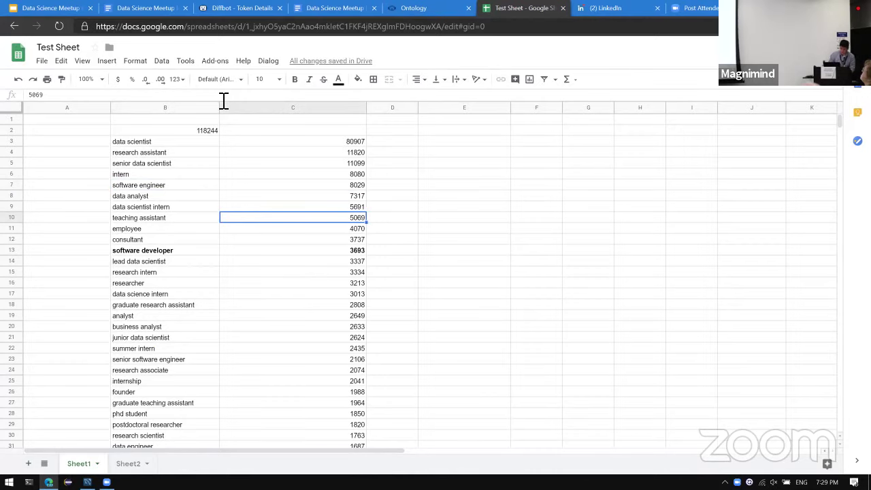
key("ctrl+shift+Tab")
key("ctrl+shift+Tab")
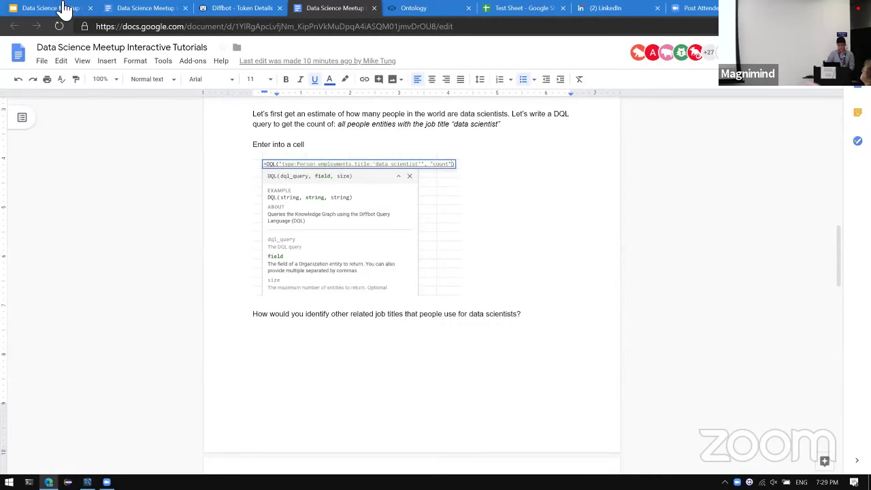
Read through the data-scientist stats bullets and Tutorial #2, then move on to the Diffbot ontology page.
scroll(196, 228, "down", 5)
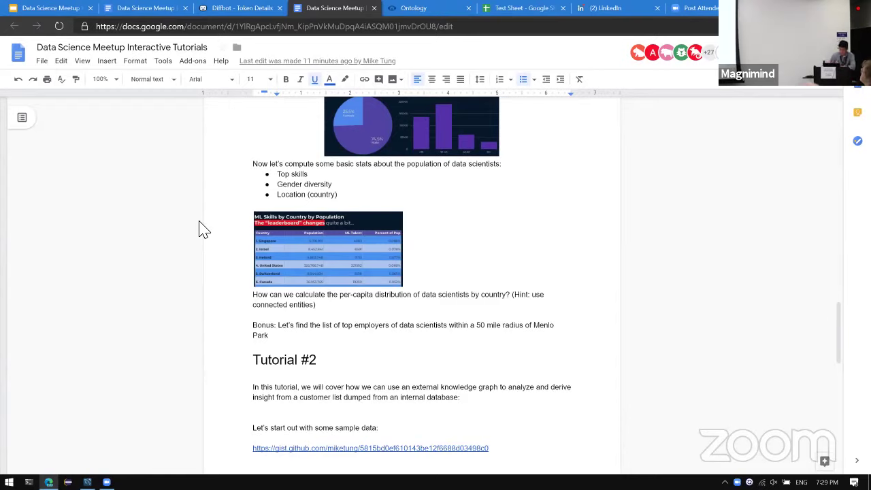
scroll(268, 263, "up", 3)
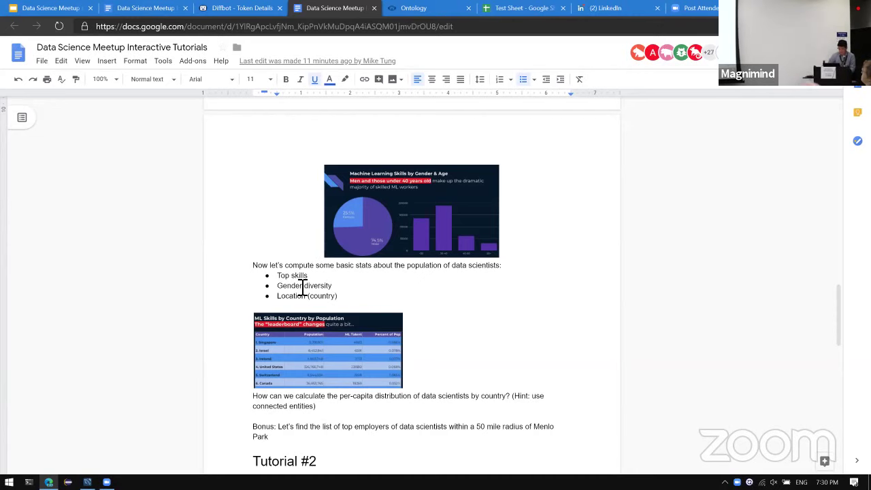
key("ctrl+Tab")
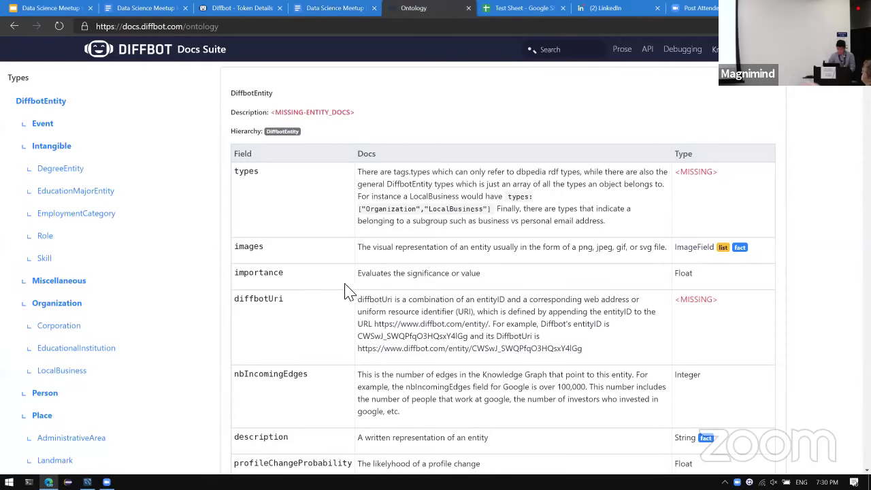
key("ctrl+Tab")
left_click(457, 165)
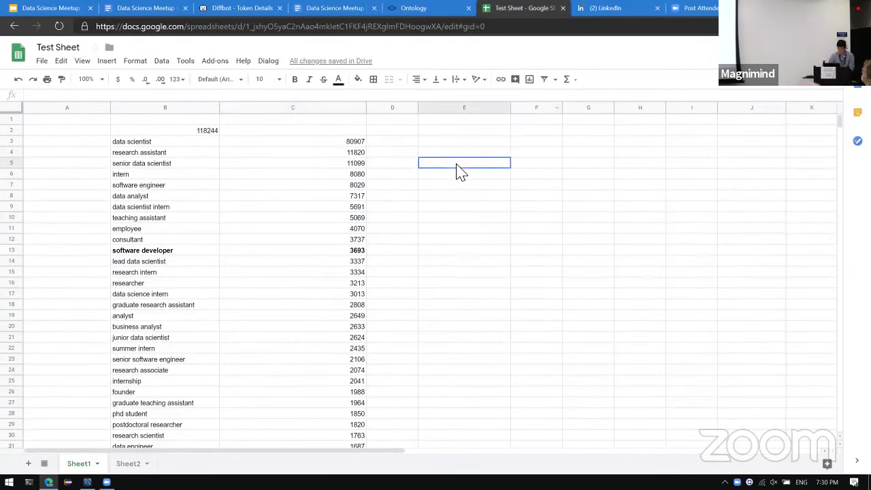
left_click(466, 141)
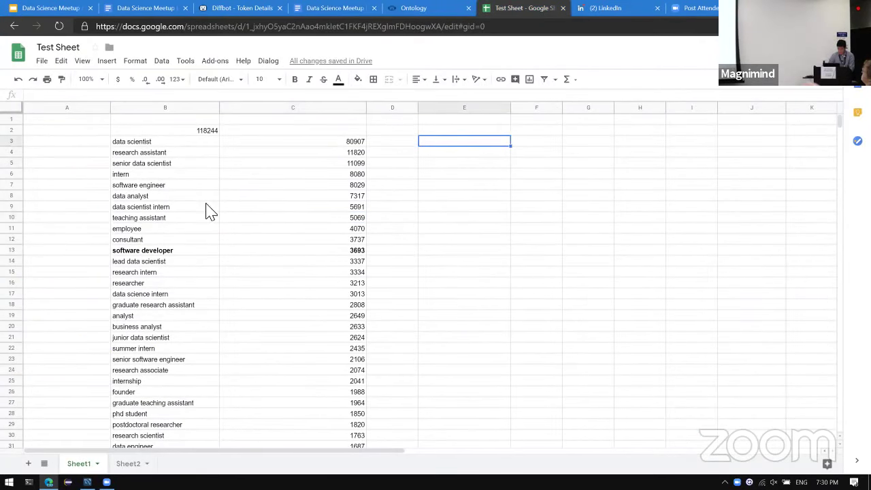
left_click(178, 143)
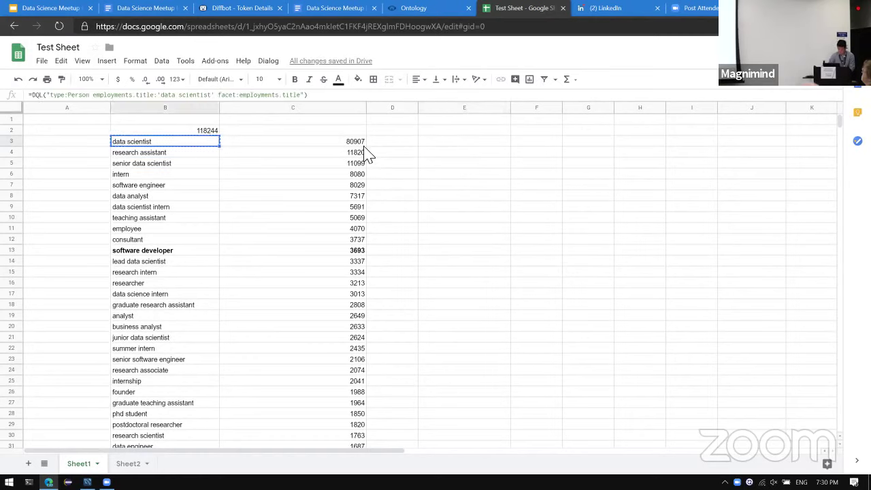
left_click(436, 143)
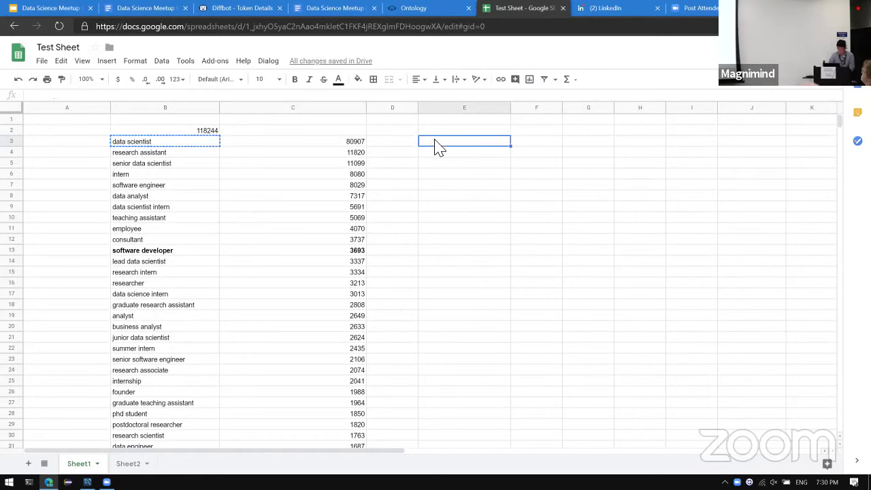
type("=DQL(\"type:Person employments.title:'data scientist' facet:employments.title\")")
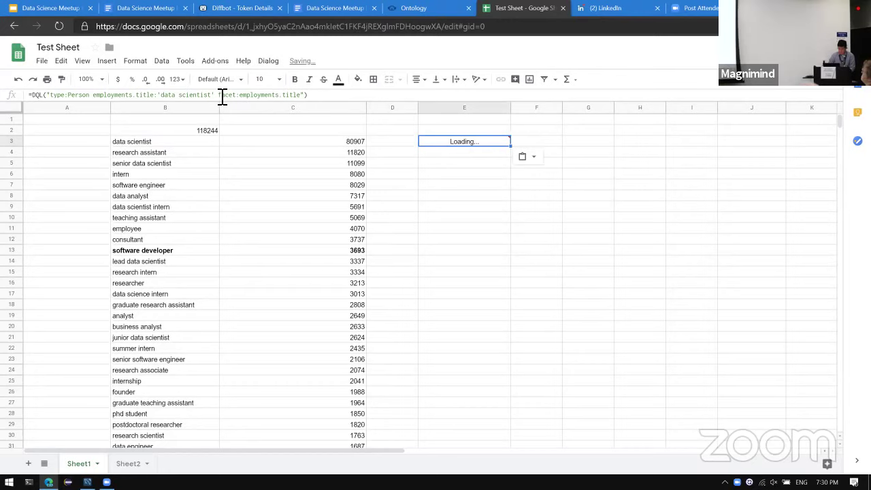
left_click_drag(224, 97, 307, 101)
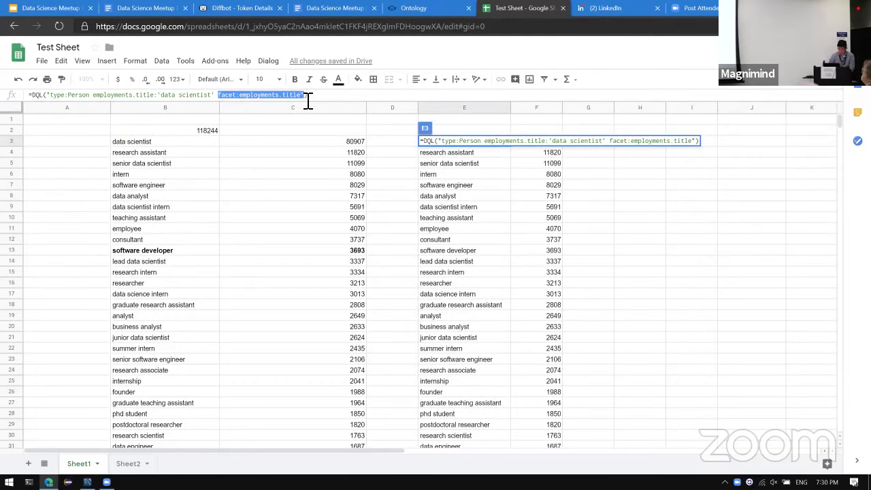
type("facet:skil")
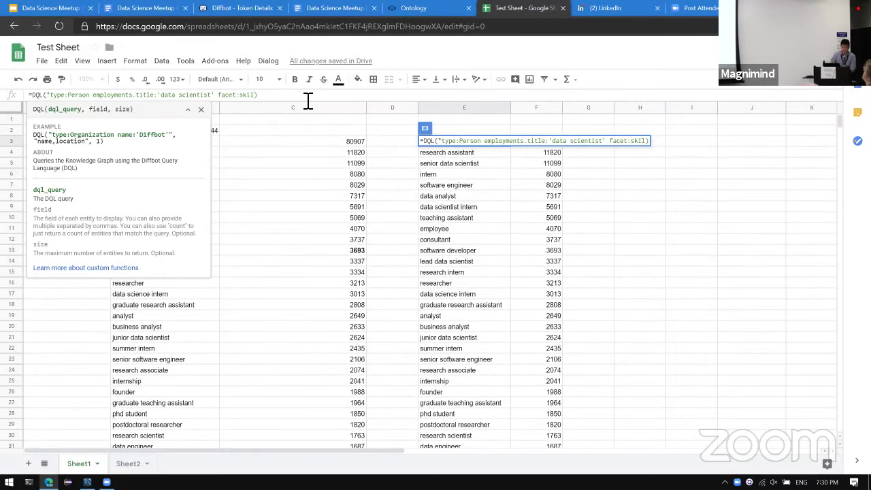
type("l")
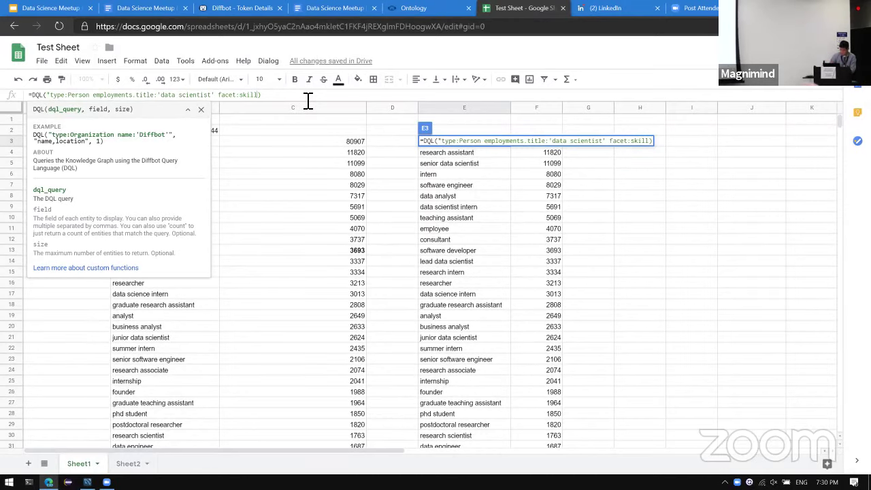
type("s.name\")")
key("Return")
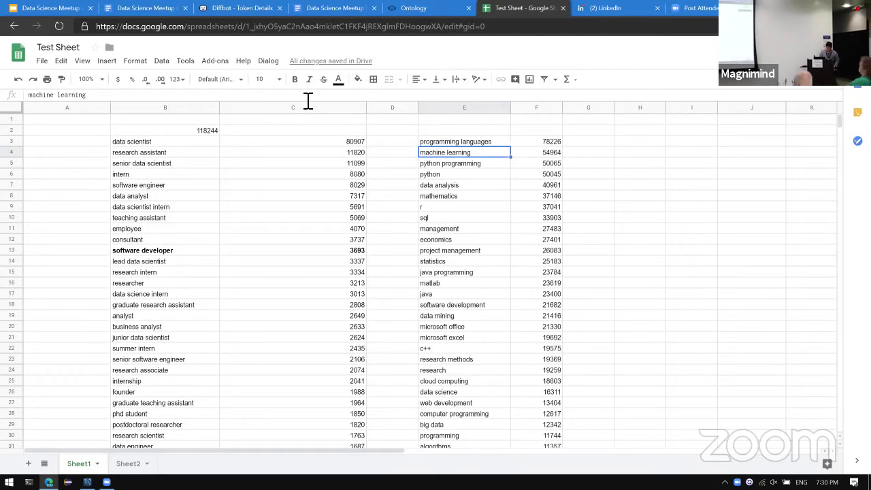
key("Up")
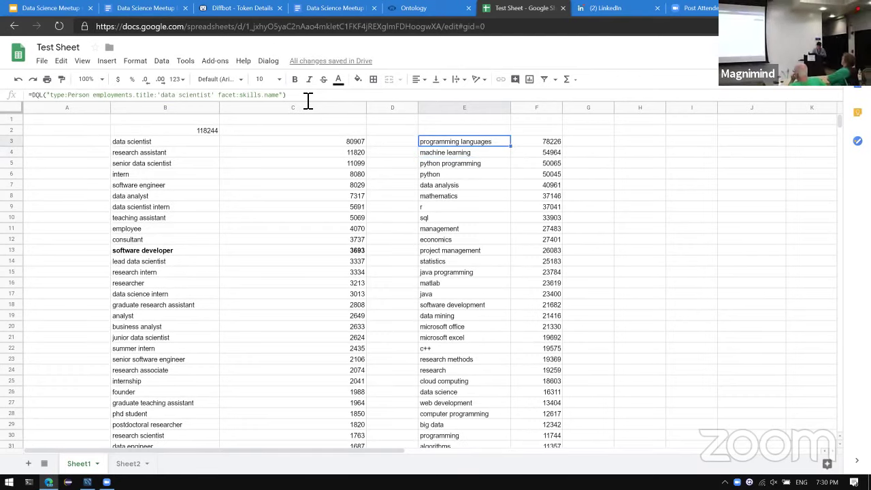
key("Down")
key("Down")
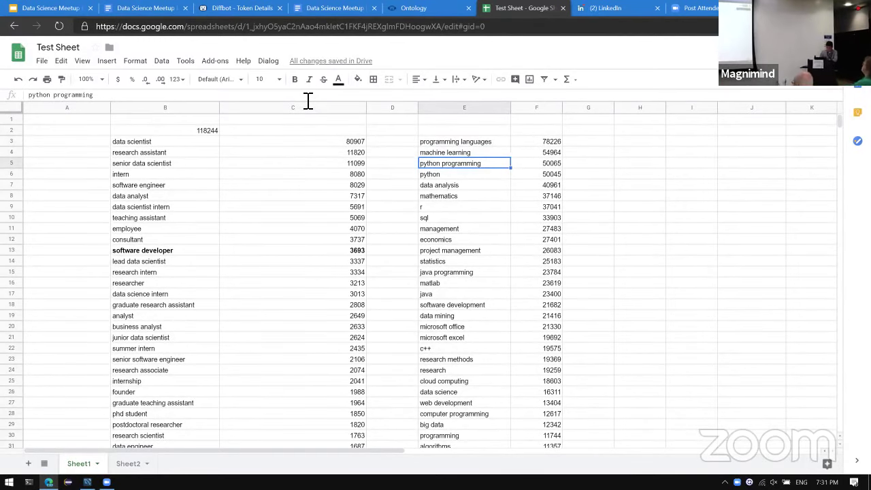
key("Down")
key("Down")
key("Down")
key("Down")
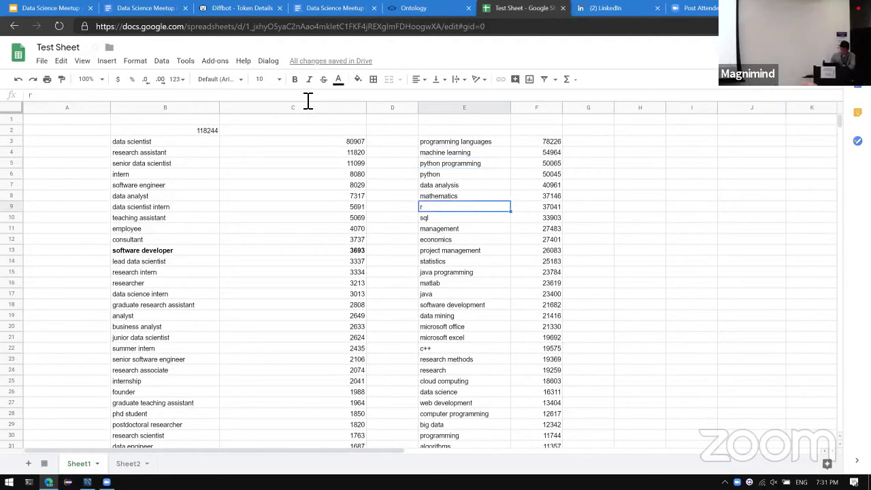
key("Down")
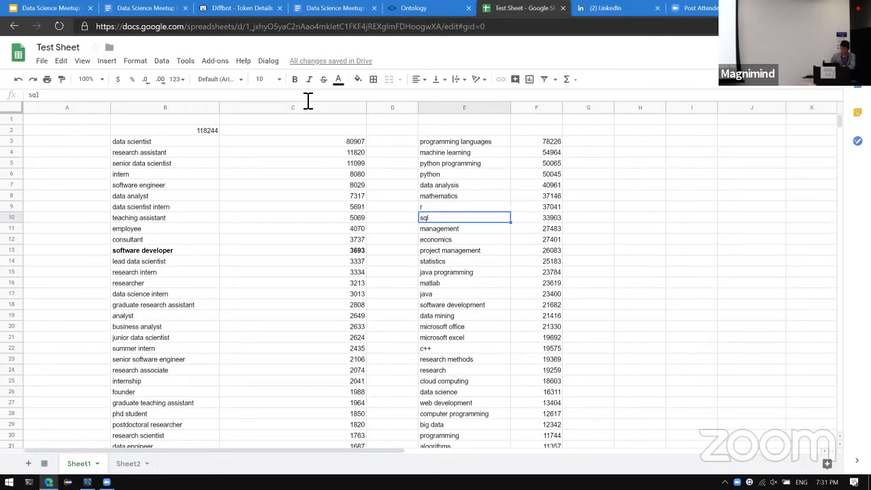
key("Down")
key("Down")
key("Down")
key("Down")
key("Down")
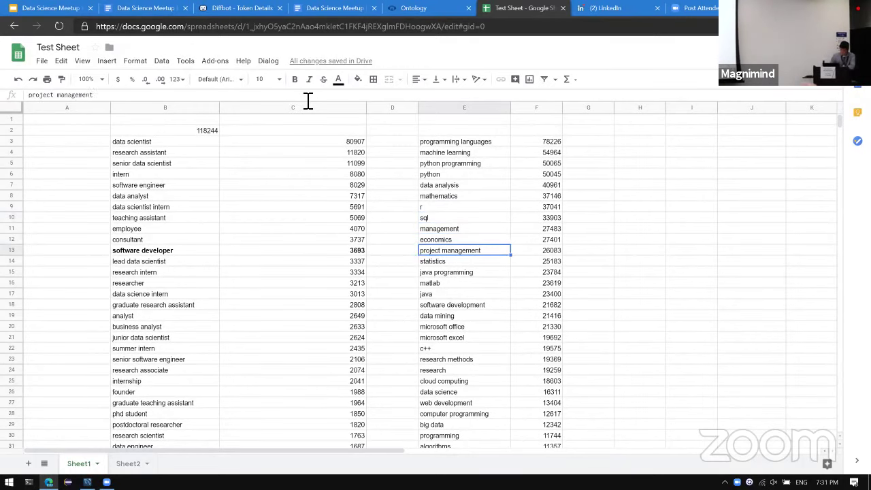
key("Down")
key("Down")
key("Down")
key("Down")
key("Down")
key("Down")
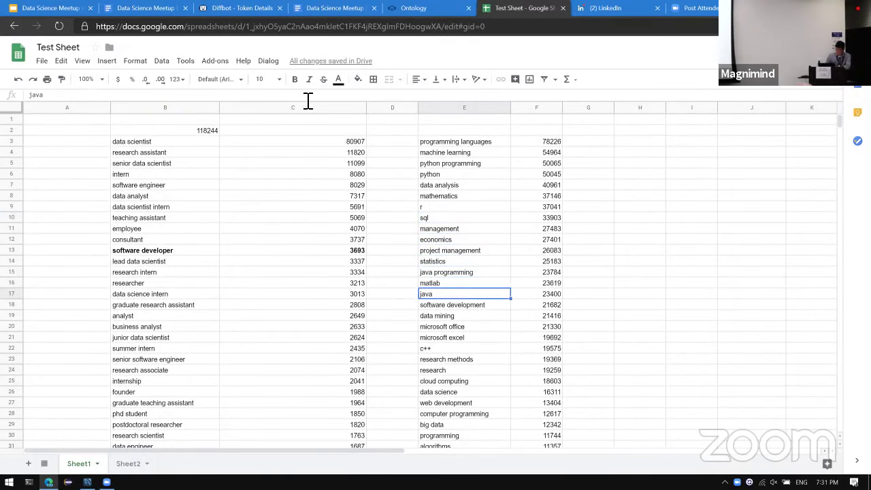
key("Down")
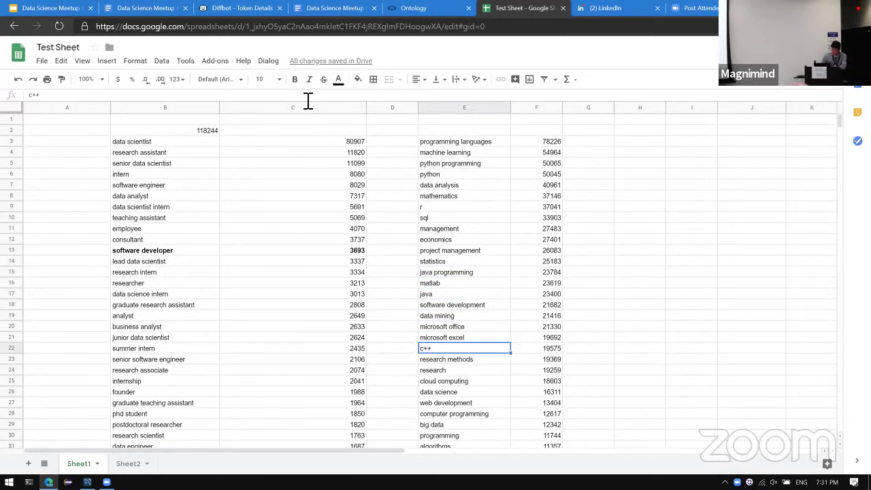
key("Up")
key("Up")
key("Up")
key("Up")
key("Up")
key("Up")
key("Up")
key("Up")
key("Up")
key("Up")
key("Up")
key("Up")
key("Up")
key("Up")
key("Up")
key("Up")
key("Up")
key("Up")
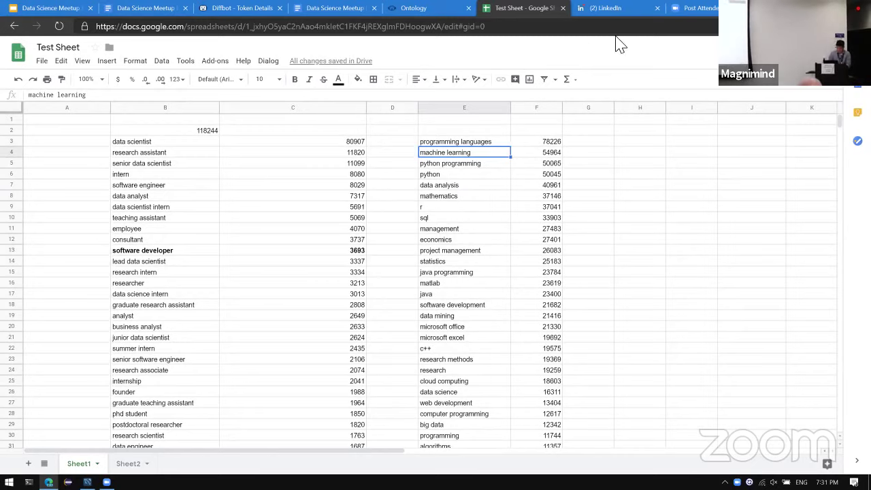
Copy E3's skills query into H3 and change its facet to gender.normalizedValue.
left_click(481, 143)
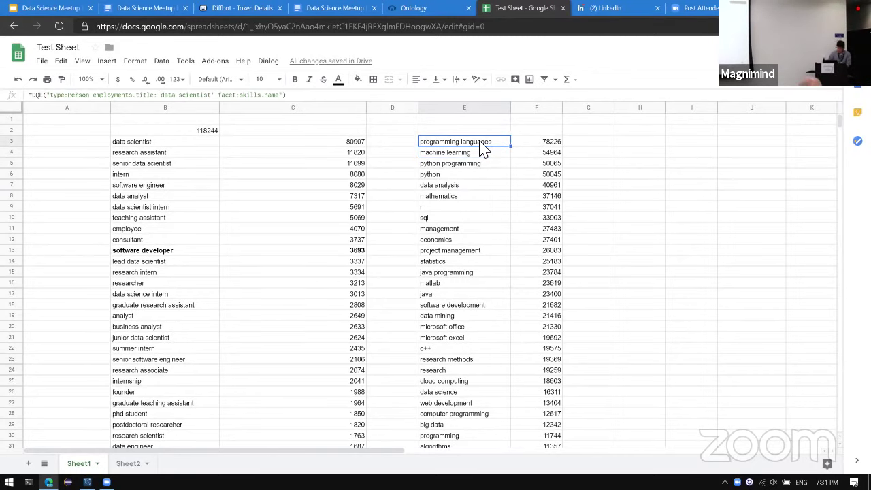
key("ctrl+c")
key("Right")
key("Right")
key("Right")
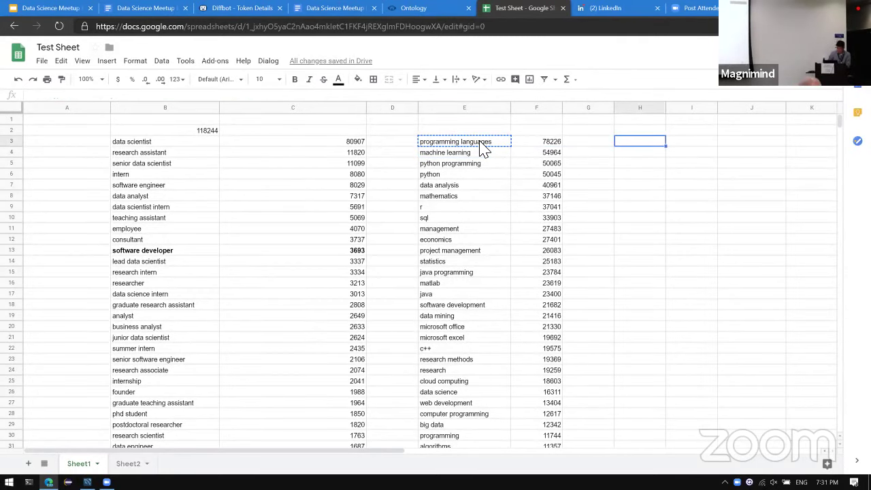
key("ctrl+v")
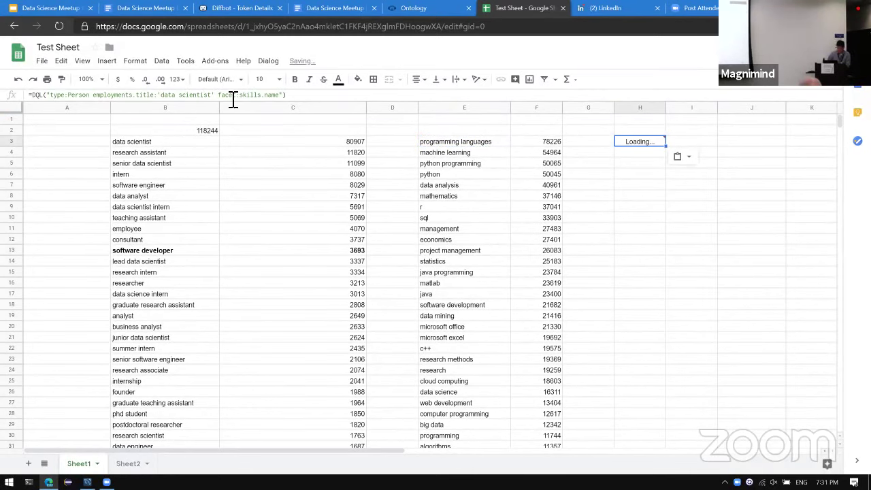
left_click_drag(242, 95, 285, 100)
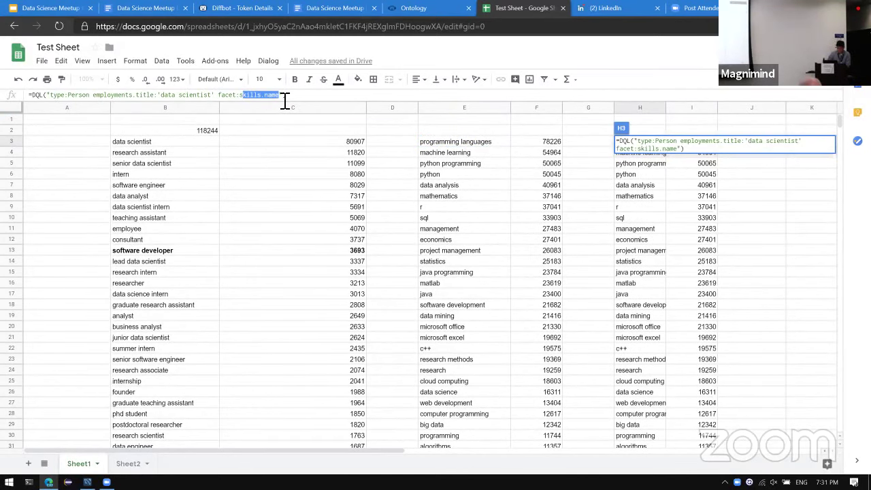
type("gender.noraml")
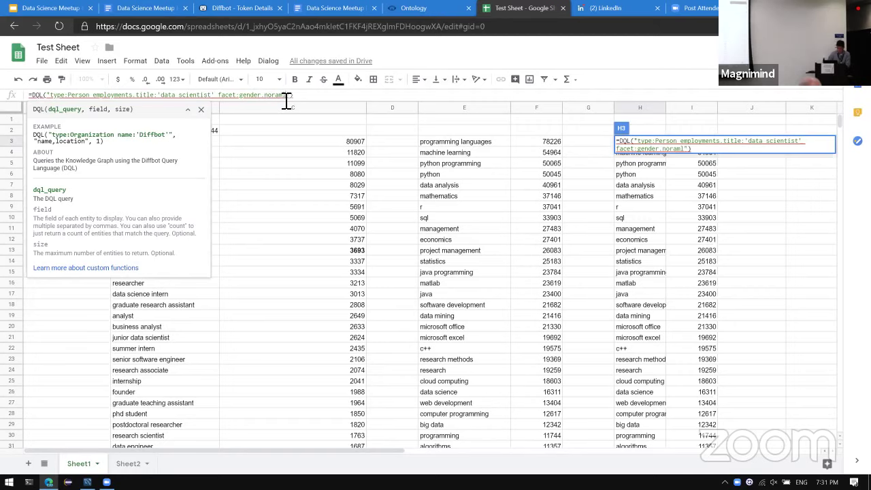
type("iz")
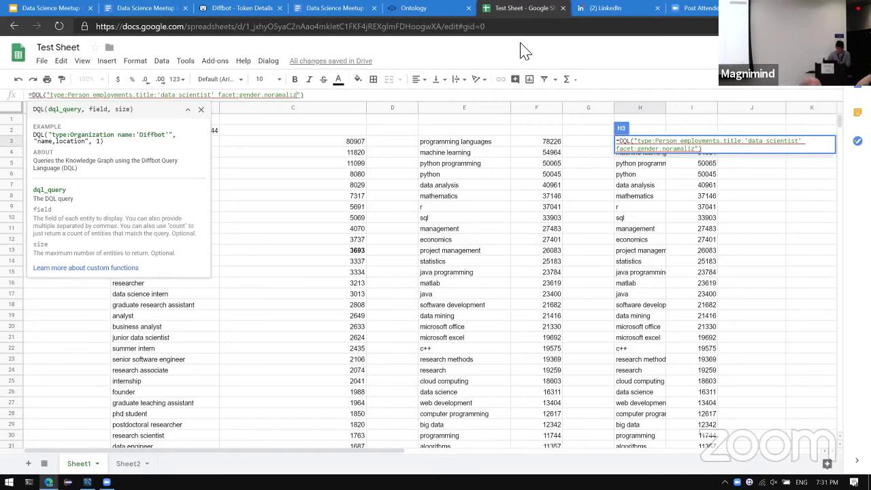
type("edValue")
key("Return")
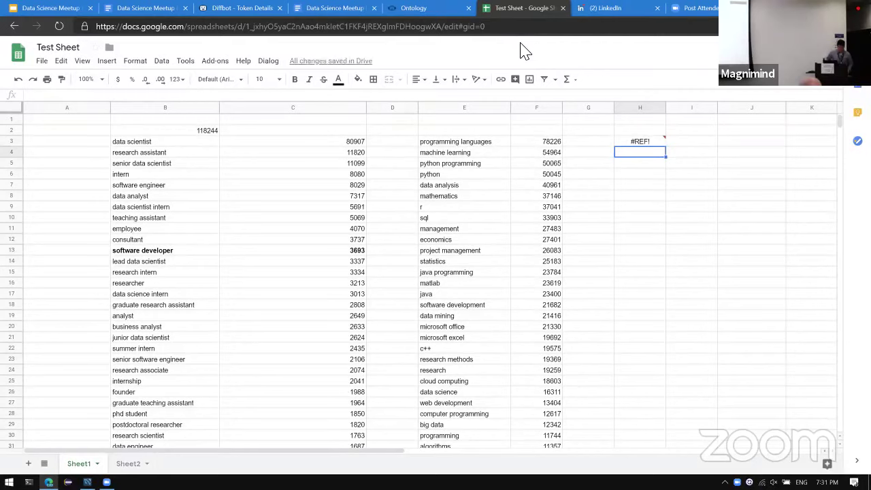
Correct the misspelled normalizedValue field and select the gender results in H3:I5 (male 79250, female 25377).
key("Up")
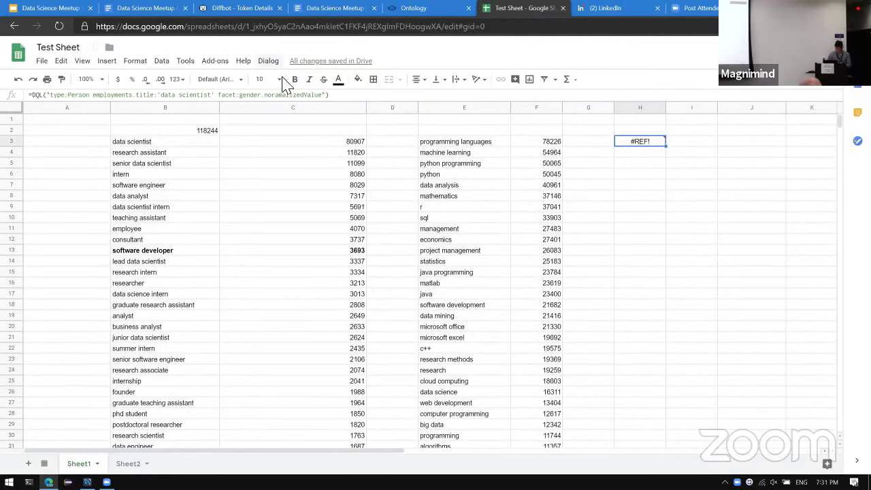
double_click(285, 95)
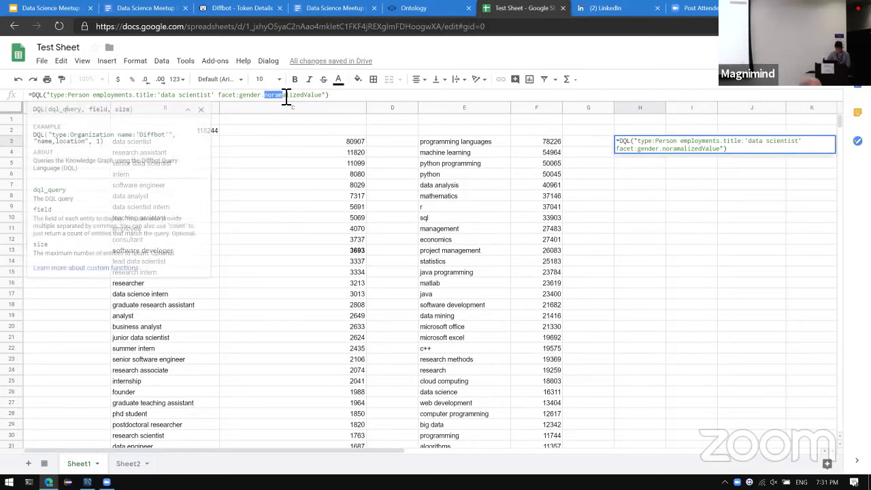
type("normalizedValuealized")
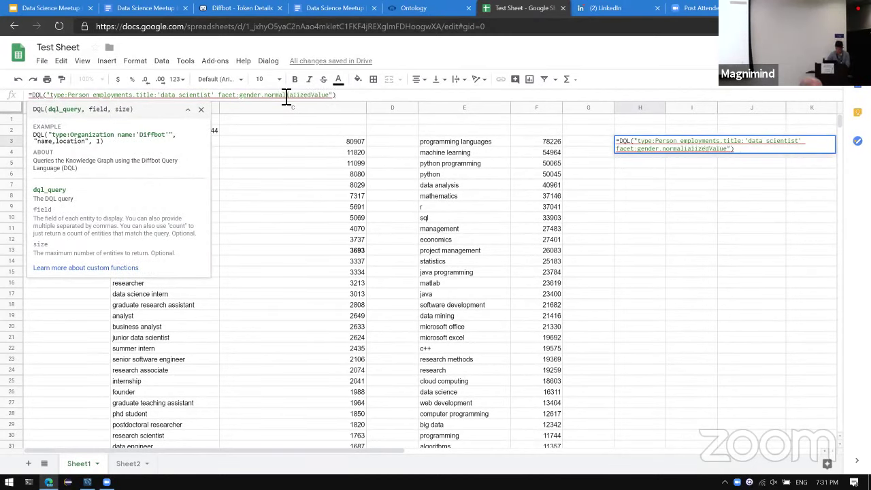
key("shift+Right")
key("shift+Right")
key("shift+Right")
key("shift+Right")
key("shift+Right")
key("shift+Right")
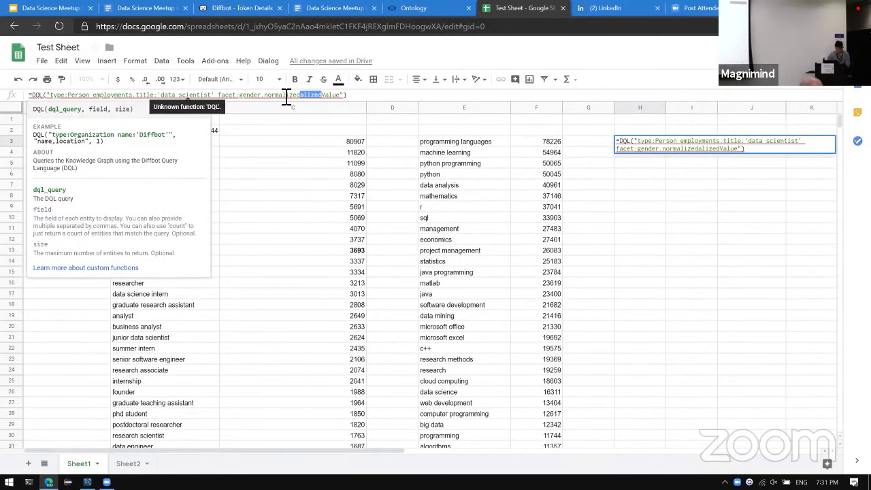
key("BackSpace")
key("Return")
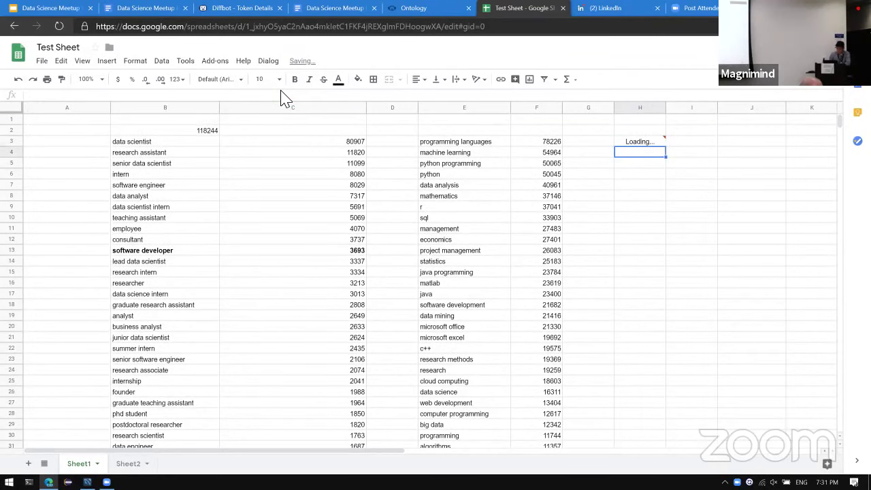
key("Up")
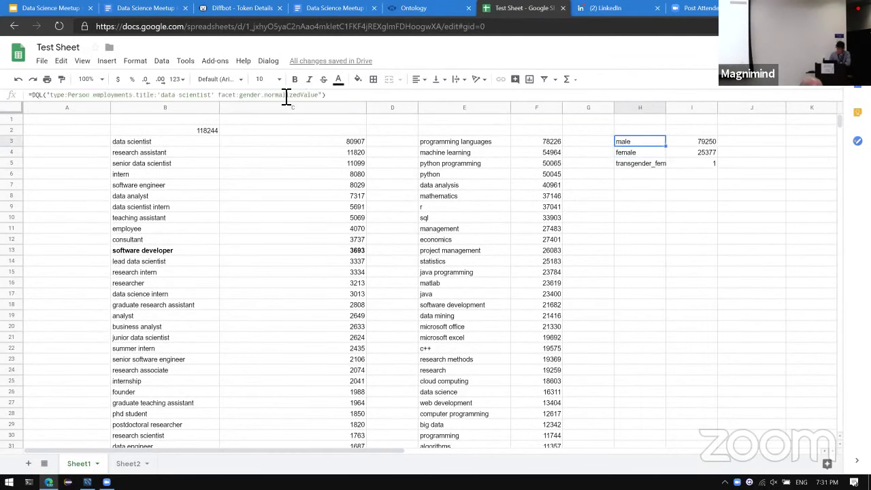
key("Right")
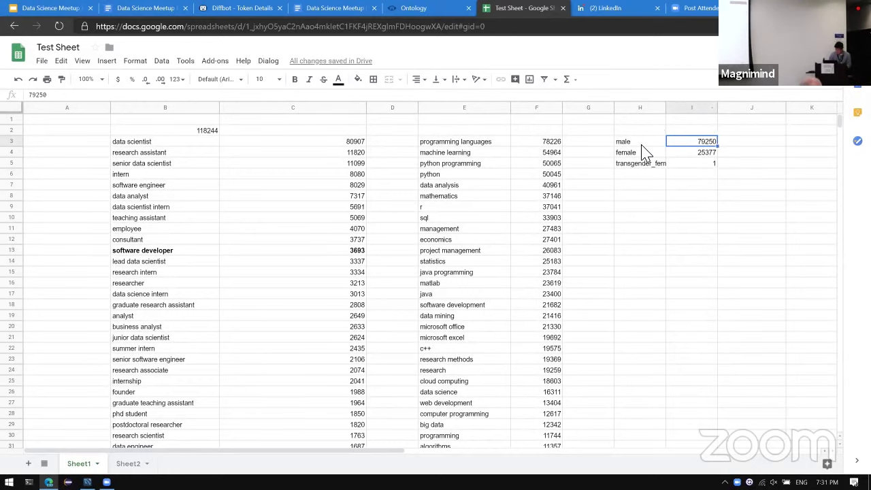
left_click_drag(642, 144, 701, 171)
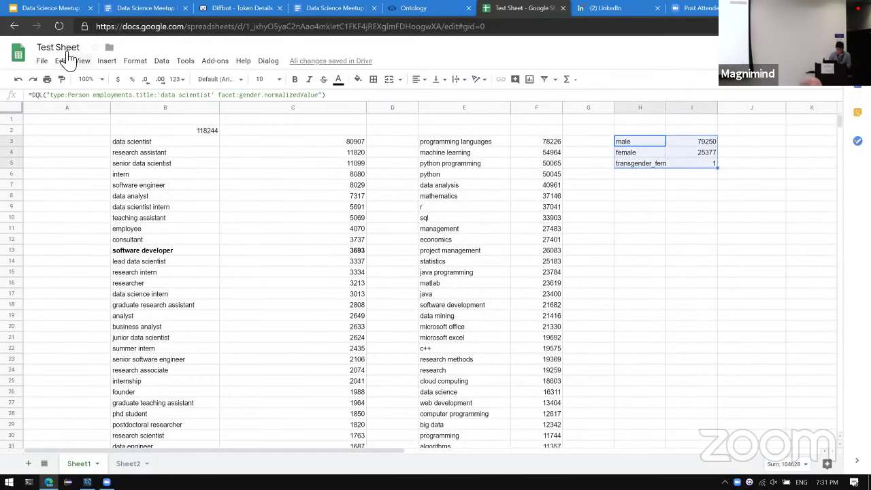
Insert a pie chart of H3:I5 (male 75.7%, female 24.3%), position it, then go to the ontology page.
left_click(107, 68)
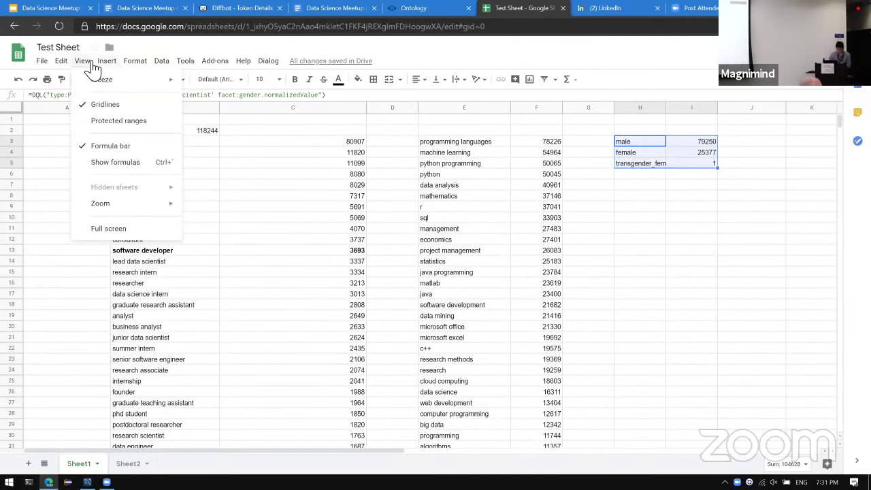
mouse_move(119, 68)
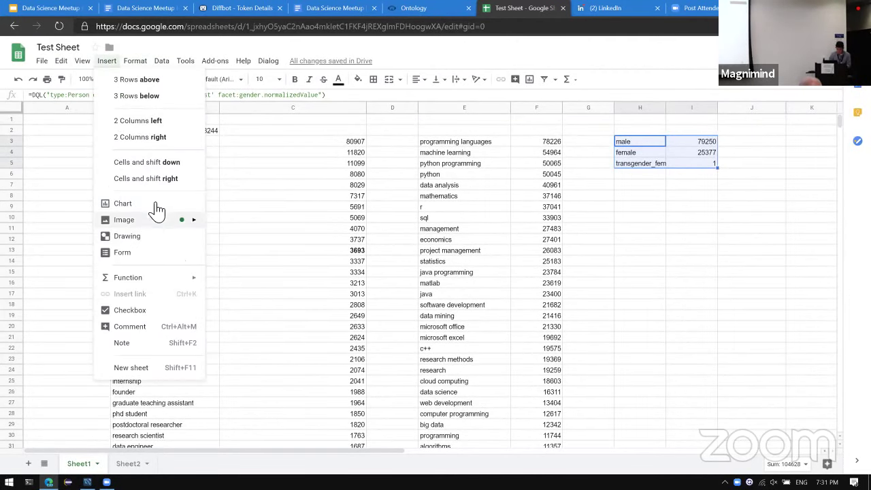
key("Escape")
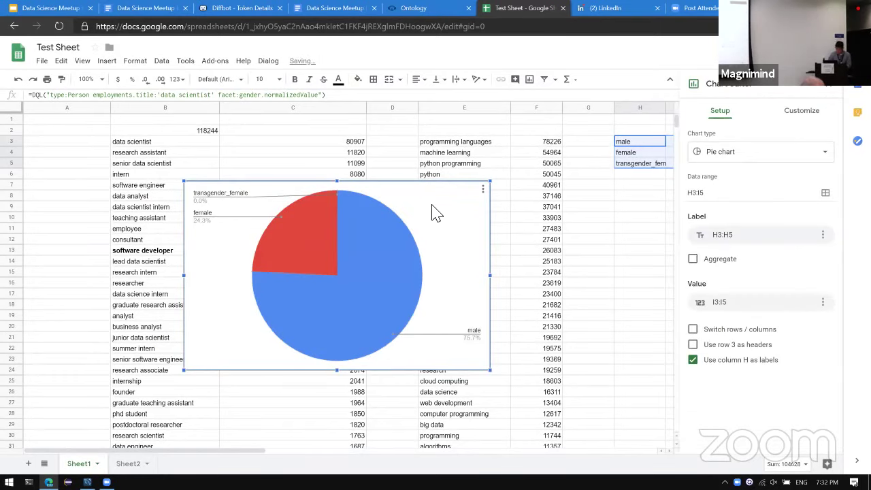
left_click_drag(436, 213, 543, 248)
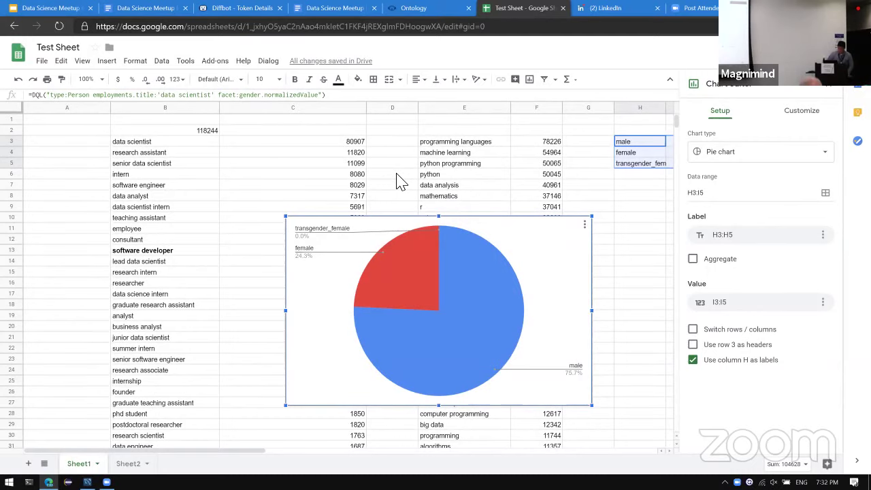
scroll(441, 183, "right", 2)
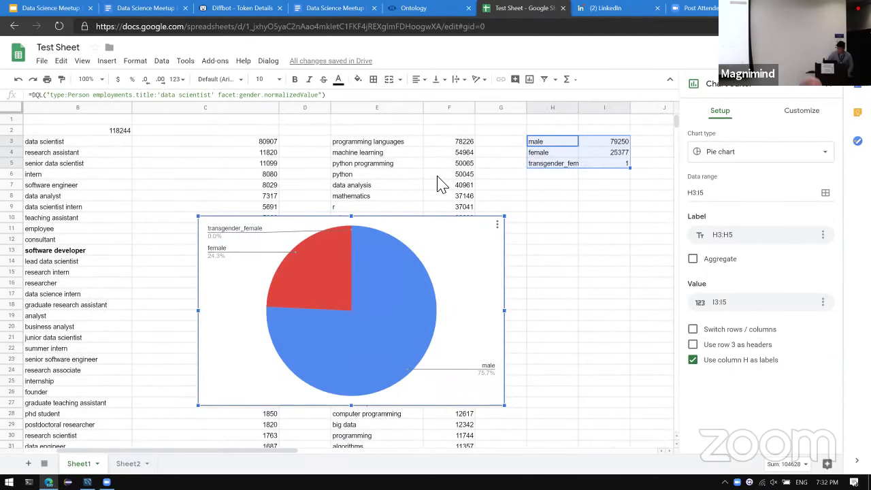
scroll(367, 183, "left", 2)
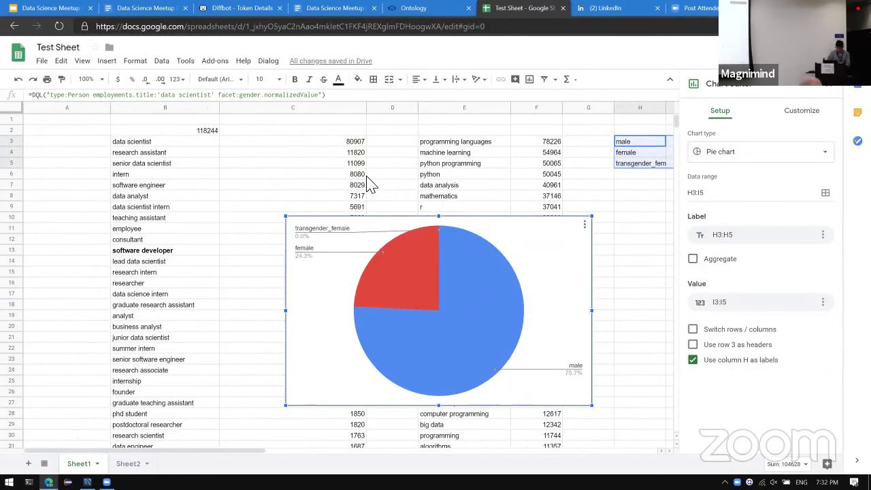
key("ctrl+shift+Tab")
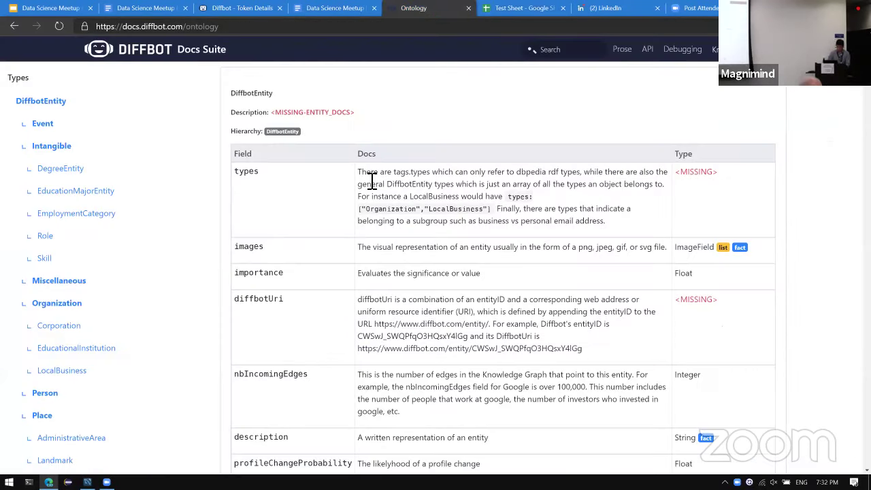
Return to the Data Science Meetup tutorials document and scroll through to Tutorial #2's customer-list section.
key("ctrl+shift+Tab")
key("ctrl+shift+Tab")
key("ctrl+shift+Tab")
key("ctrl+shift+Tab")
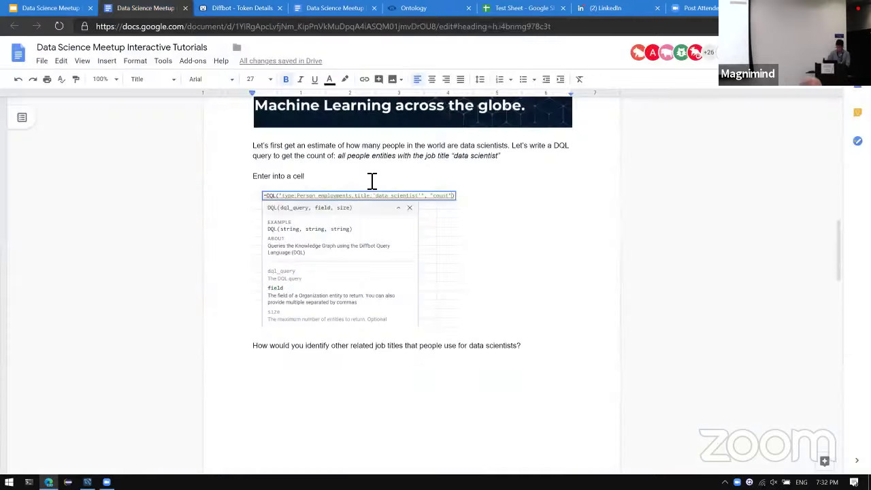
key("ctrl+Tab")
scroll(255, 239, "down", 8)
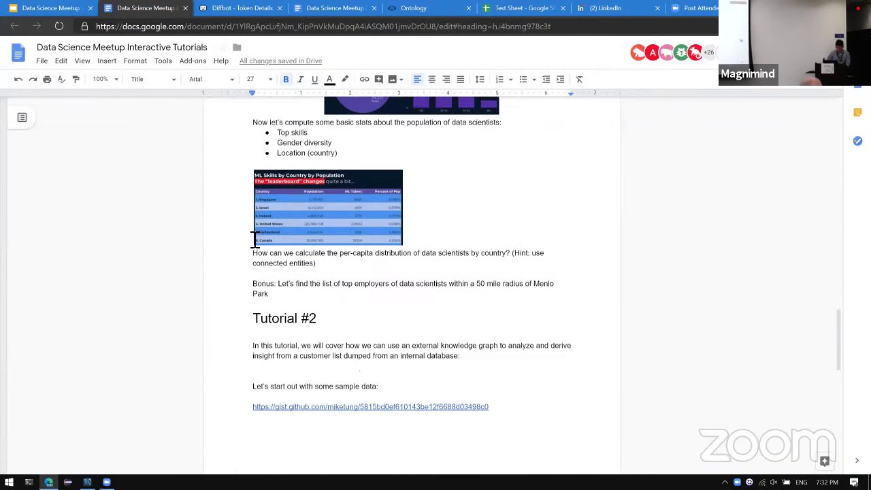
scroll(250, 243, "down", 1)
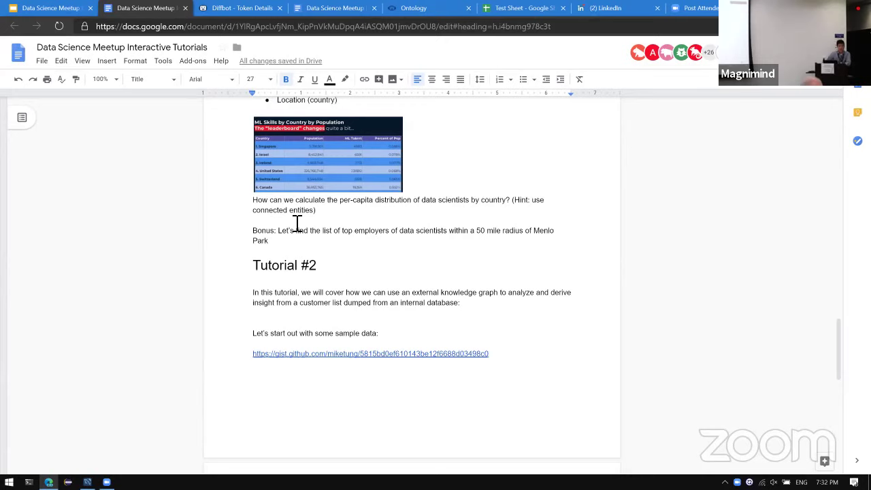
scroll(297, 223, "up", 1)
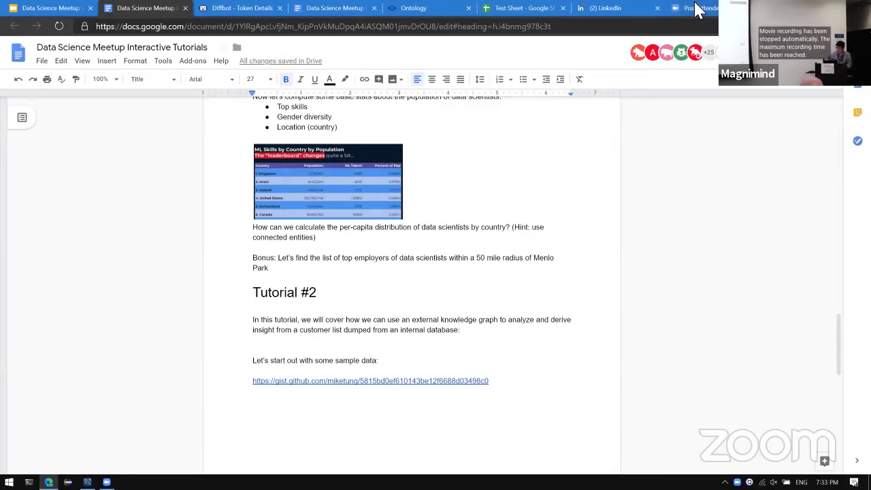
In the Diffbot ontology, go to AdministrativeArea and select its population field, then return to Test Sheet.
key("ctrl+Home")
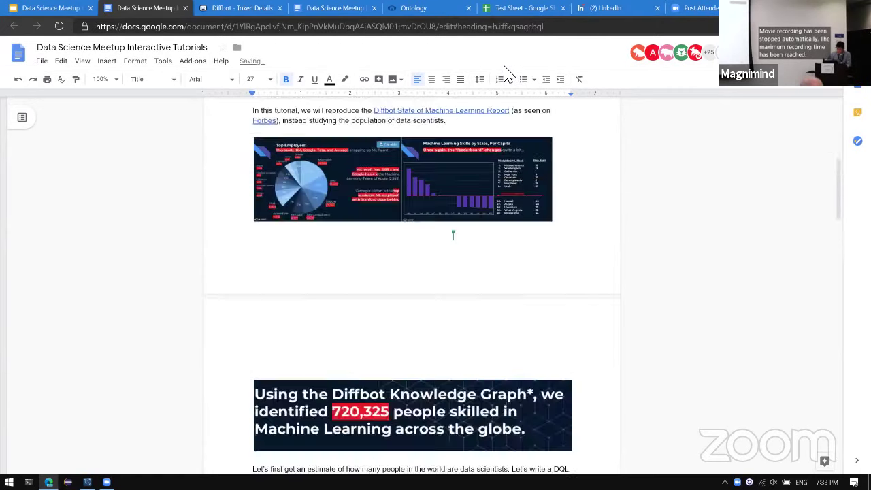
key("BackSpace")
key("ctrl+Tab")
key("ctrl+Tab")
key("ctrl+Tab")
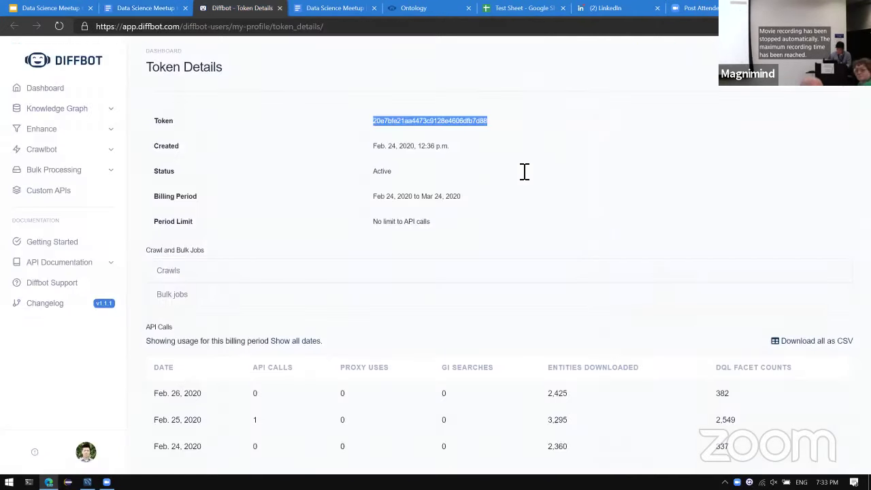
scroll(144, 265, "down", 3)
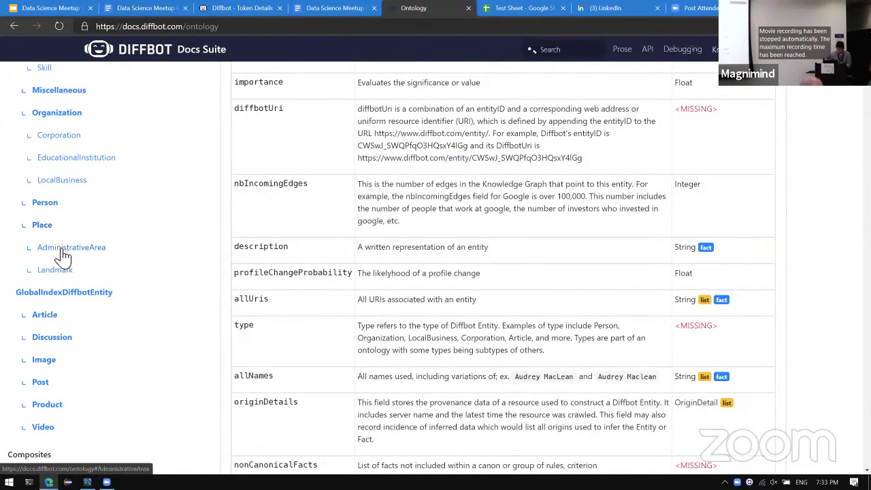
left_click(64, 252)
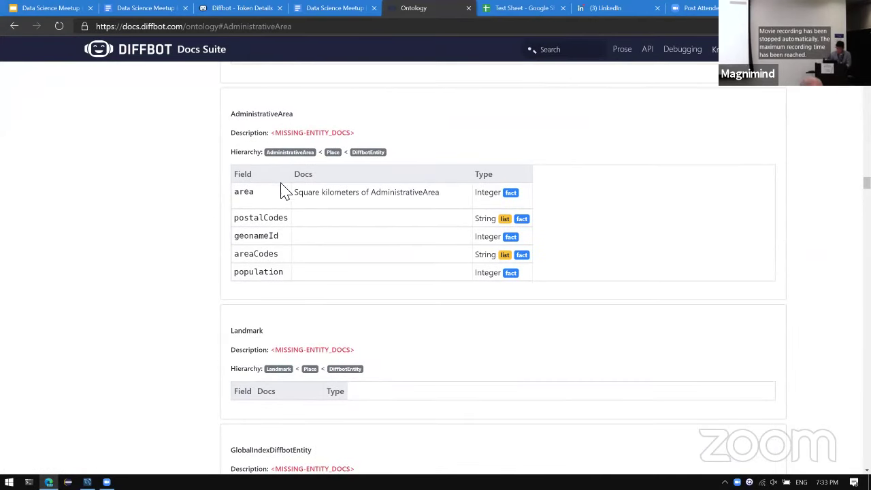
double_click(260, 275)
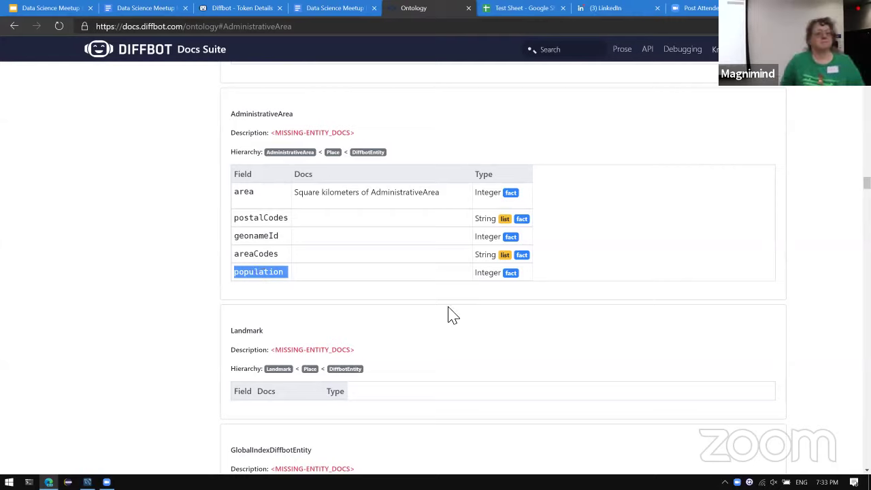
key("ctrl+Tab")
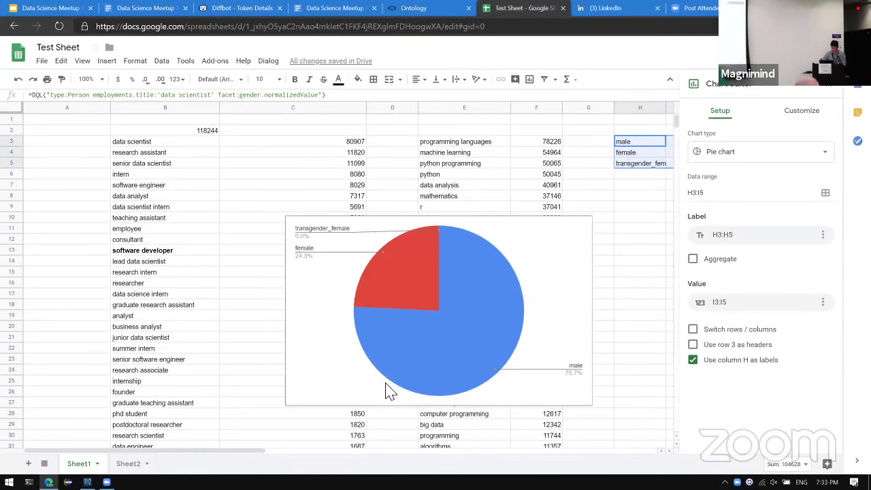
Add Sheet3 and paste the DQL query into B2, faceting on locations.name instead of skills.name.
scroll(386, 391, "down", 4)
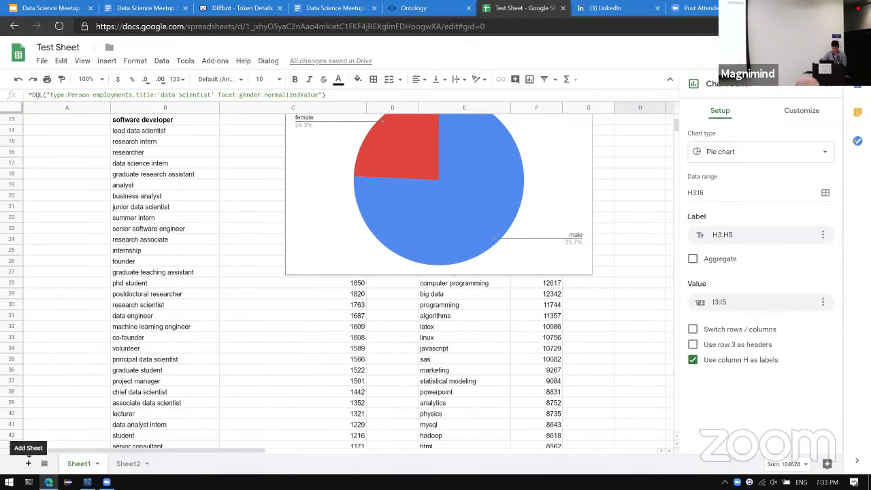
left_click(28, 464)
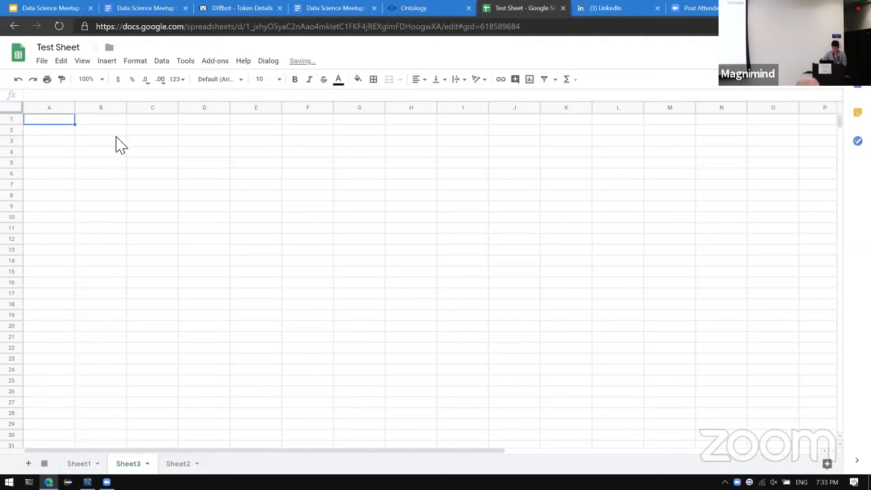
left_click(117, 141)
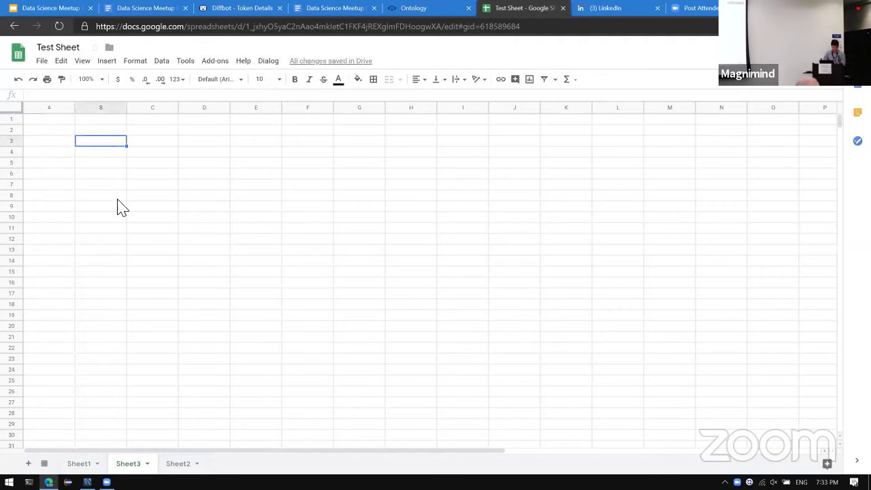
key("Up")
type("=DQL(\"type:Person employments.title:'data scientist' facet:skills.name\")")
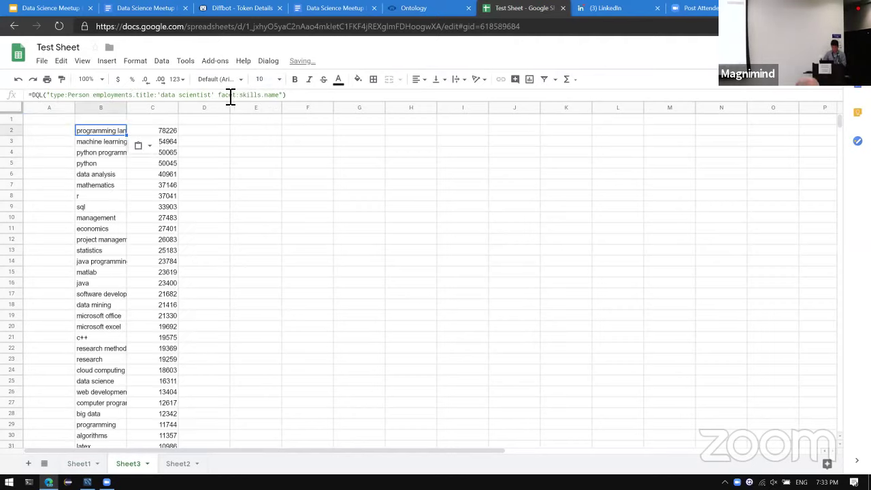
double_click(267, 97)
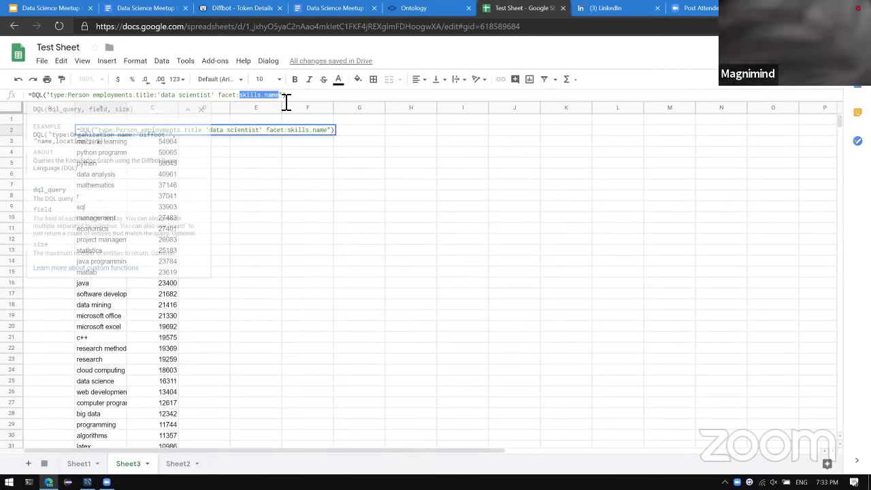
type("location")
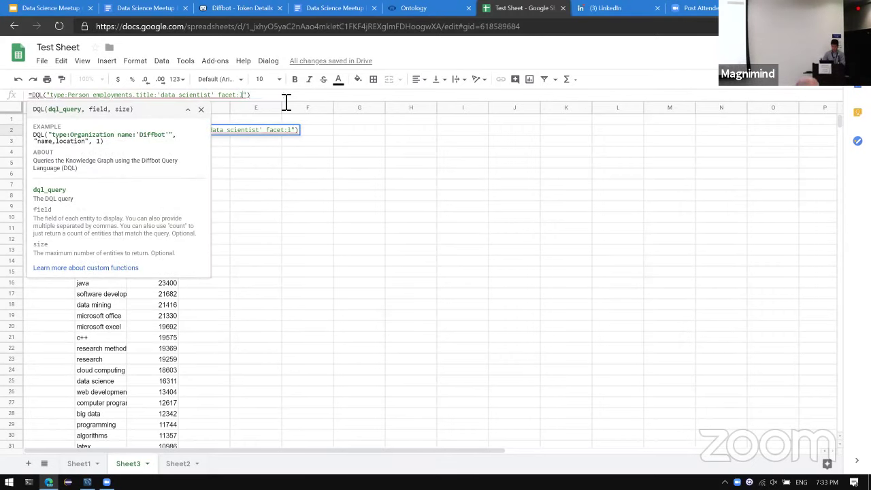
type("s.name")
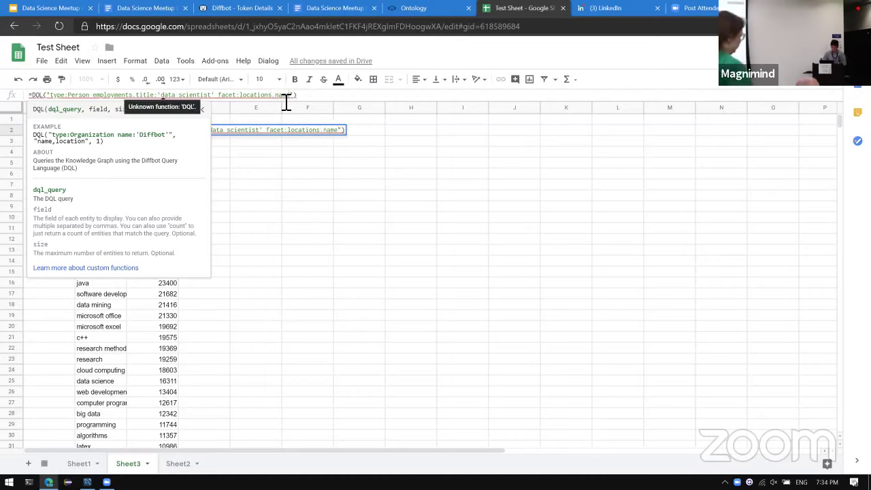
key("Return")
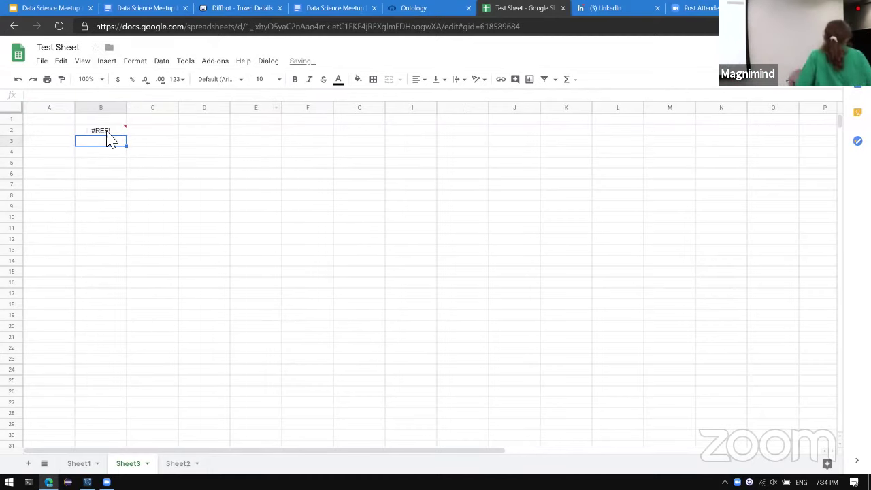
Change B2's facet to locations.country.name, listing countries led by United States (128214) and India (39737).
left_click(109, 132)
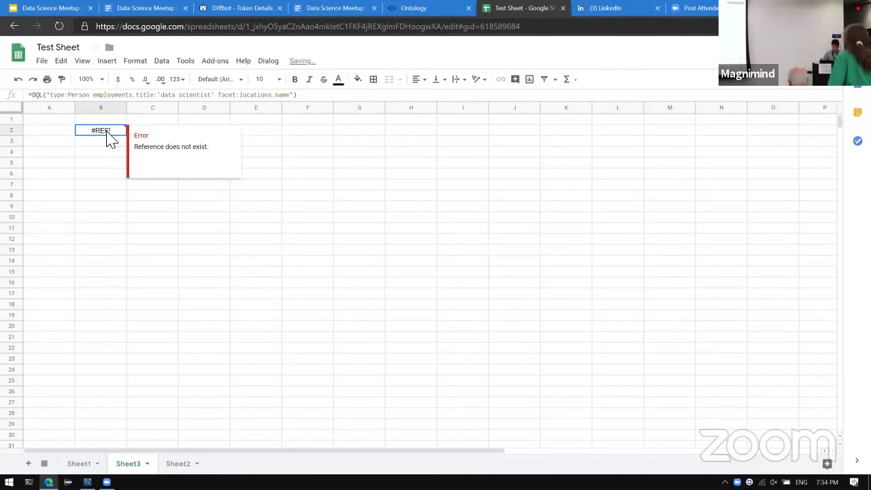
left_click(282, 102)
type("country.")
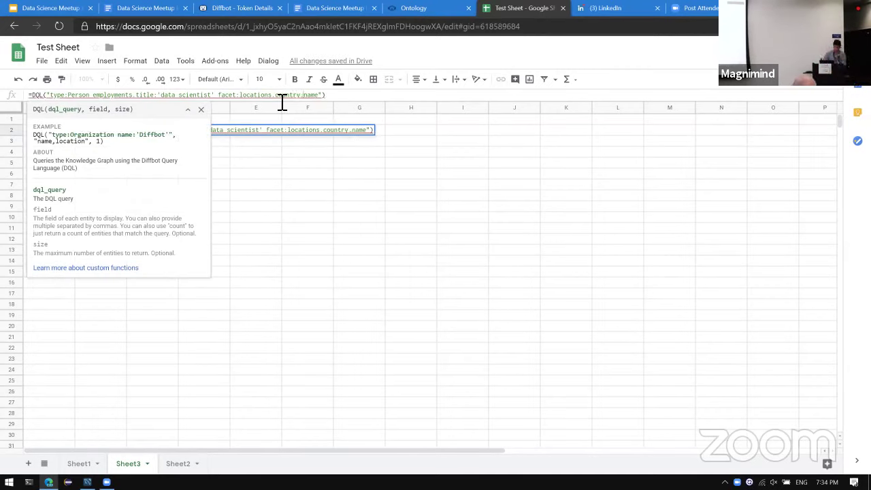
key("Return")
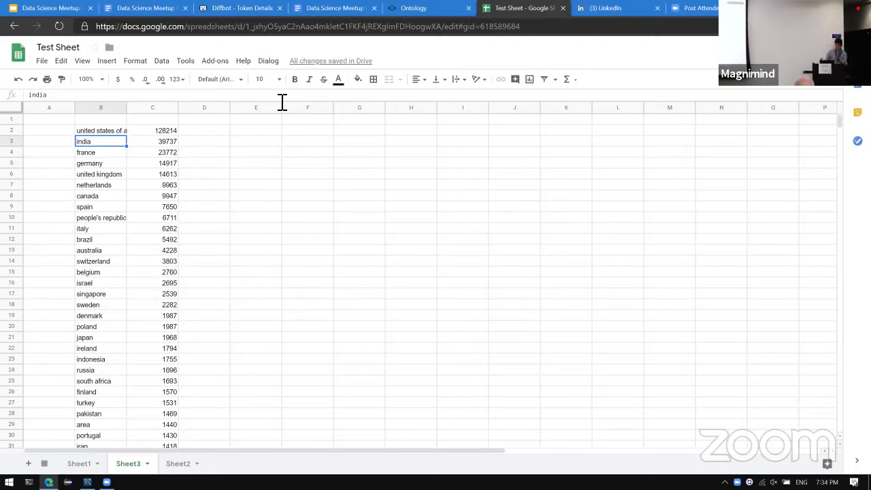
left_click(100, 132)
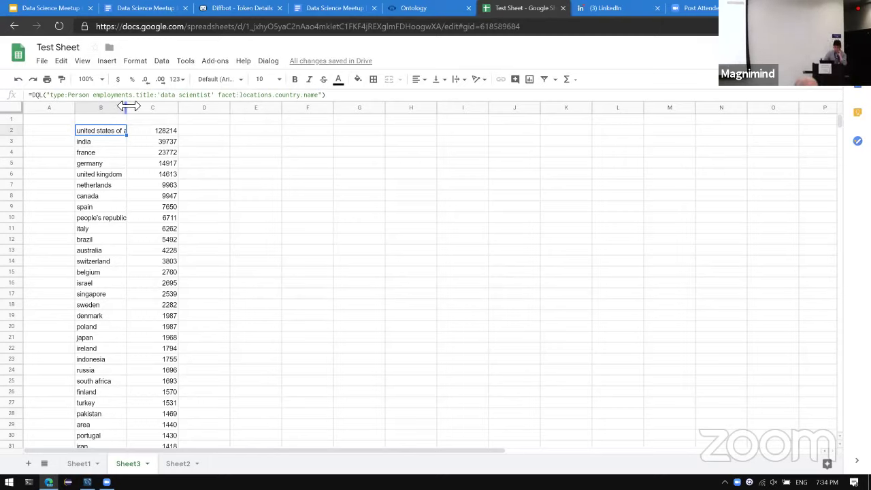
Widen columns B and C and switch the facet to country IDs so column B lists entity IDs.
left_click_drag(127, 106, 208, 109)
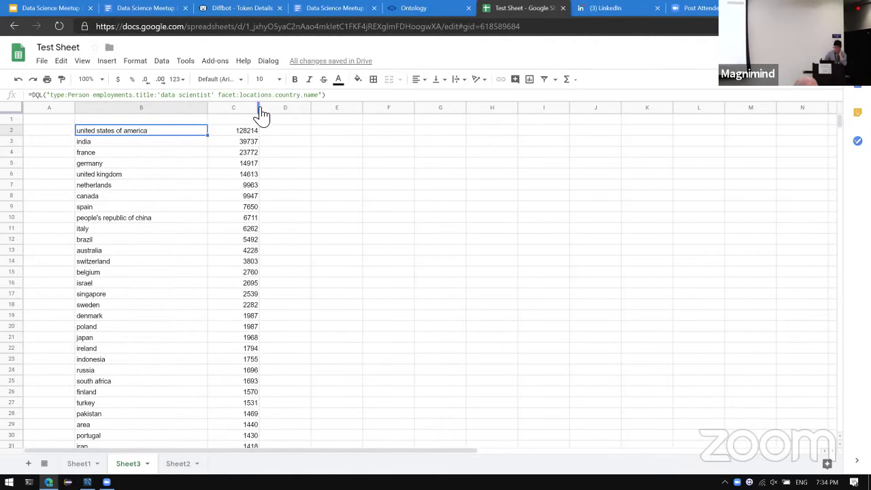
left_click_drag(264, 112, 277, 113)
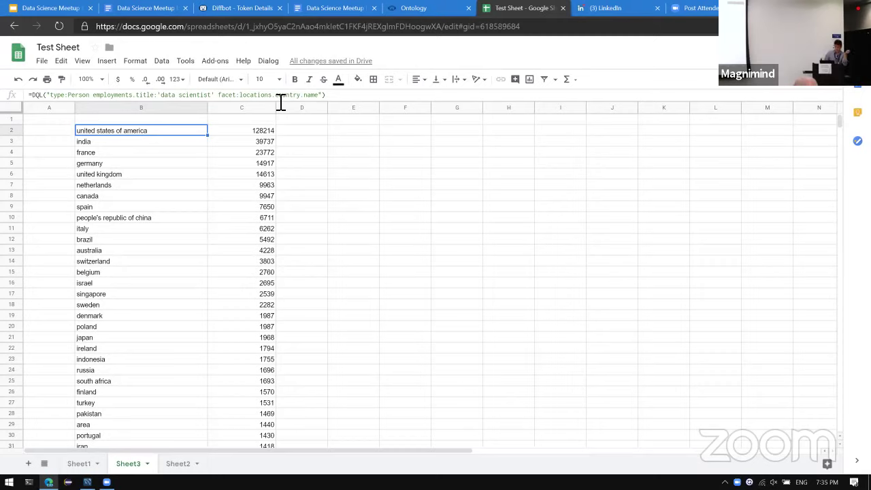
left_click(320, 95)
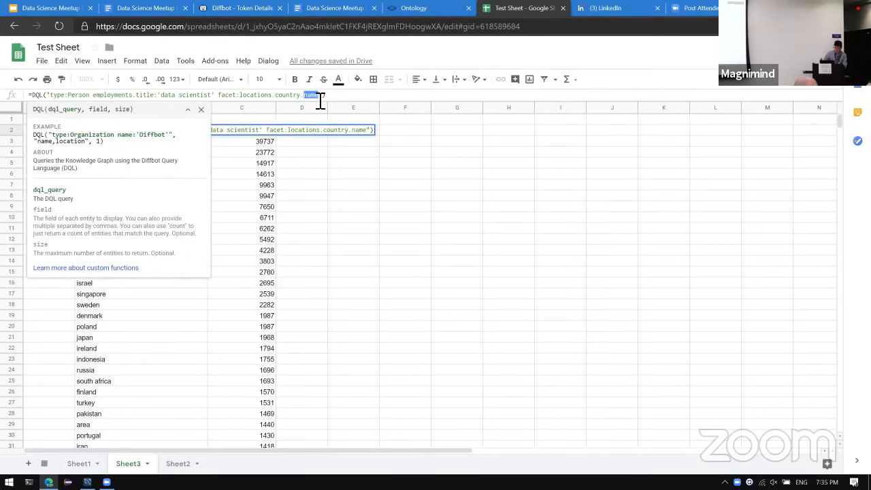
key("Return")
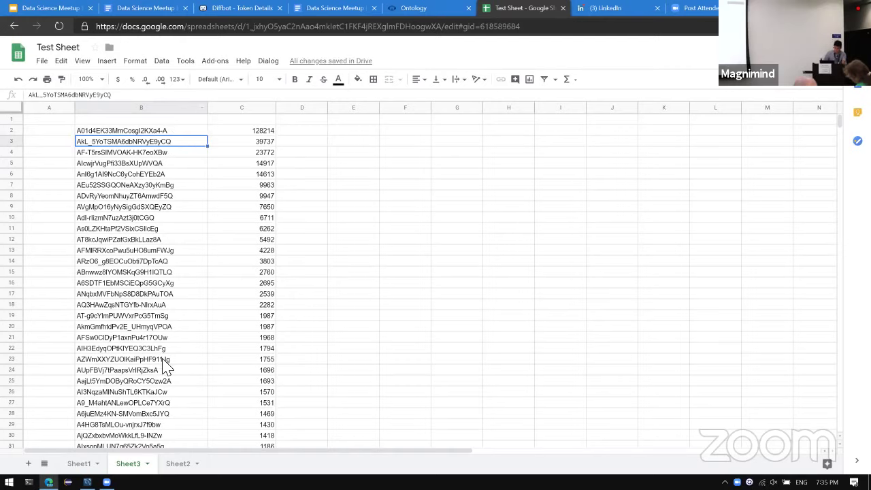
Enter =DQL(CONCAT("type:Place id:",B2), "name,population") in E2, returning United States of America, 325145963.
left_click(367, 133)
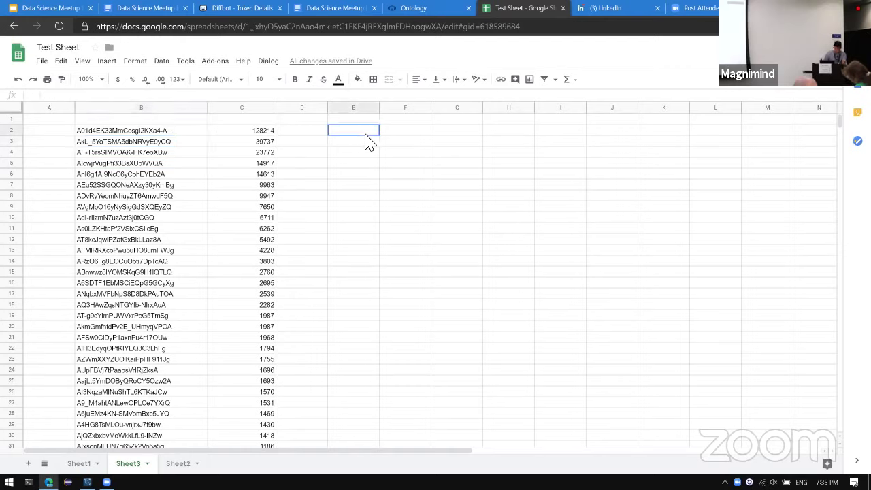
type("=")
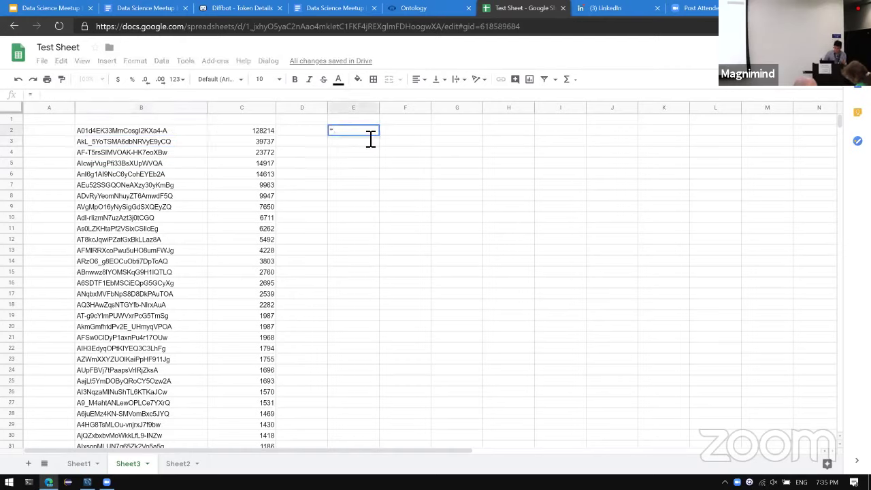
type("DQL")
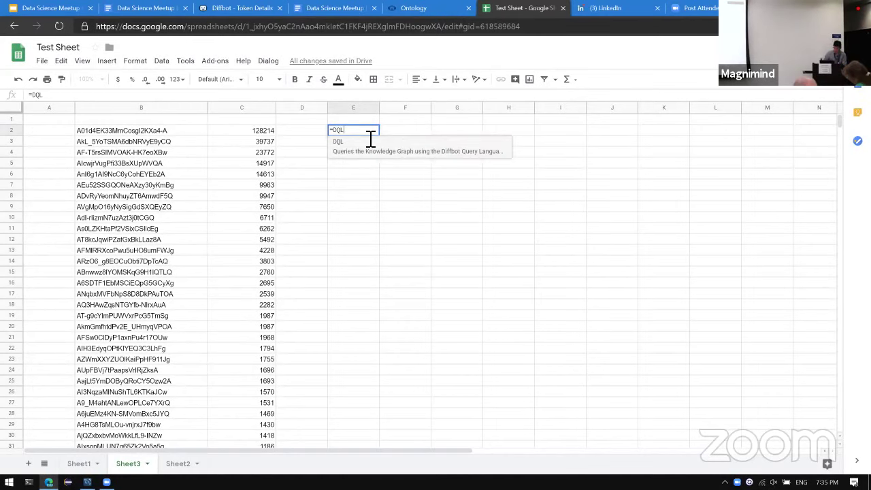
type("(")
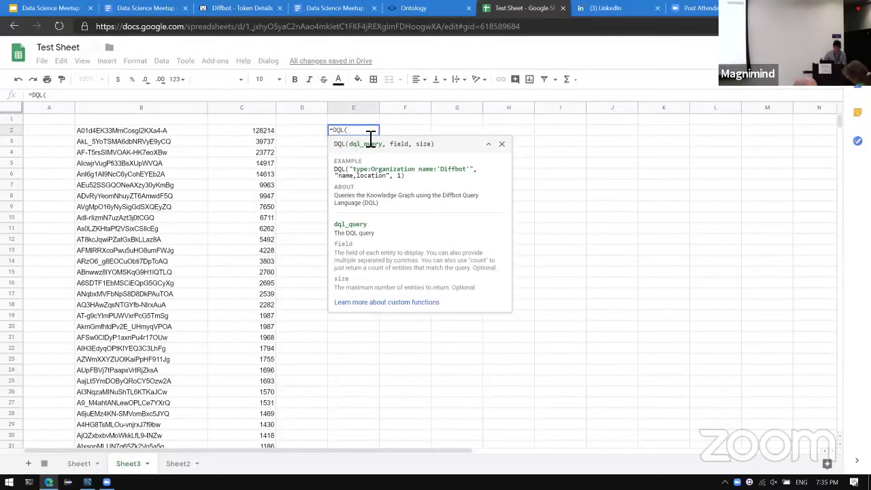
type("\"type:")
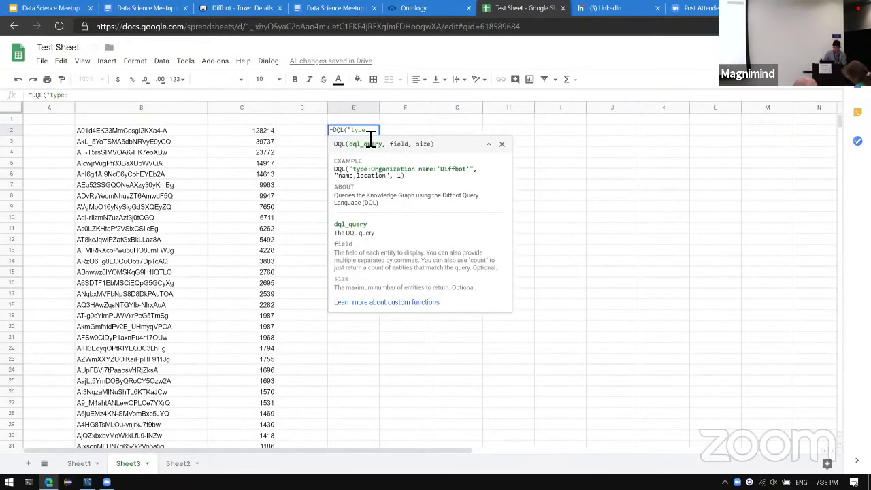
type("Place")
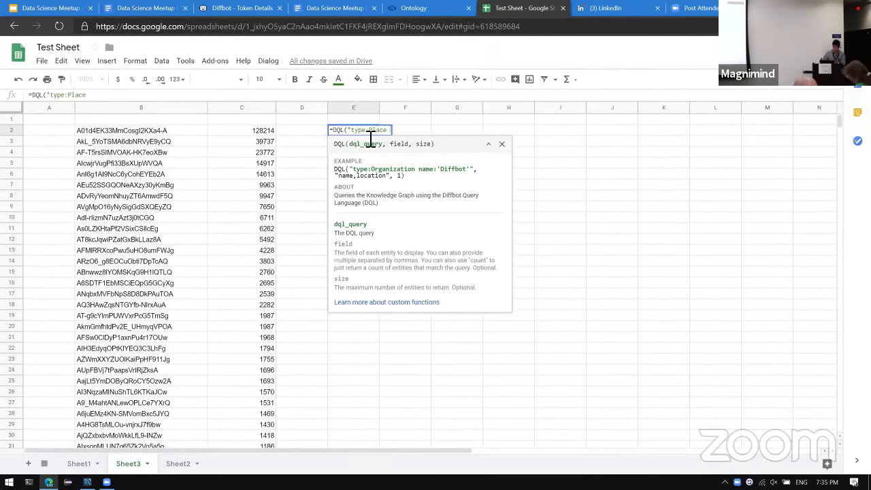
type(" id:")
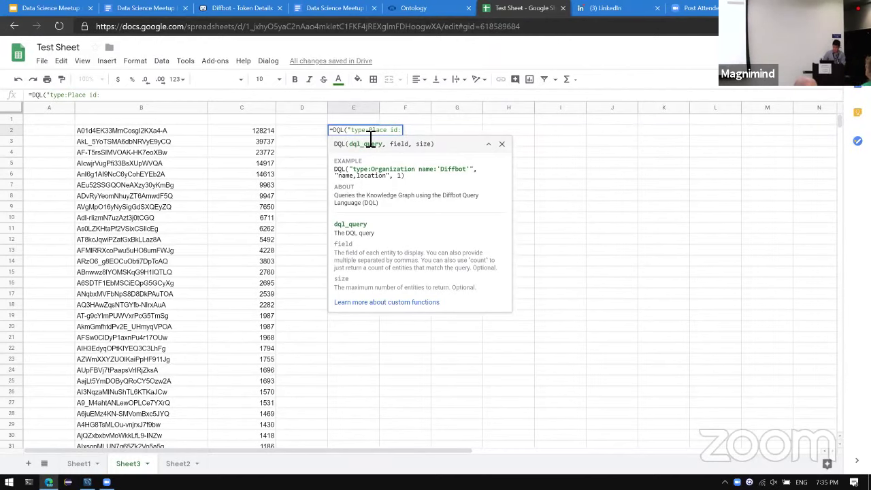
type("\"")
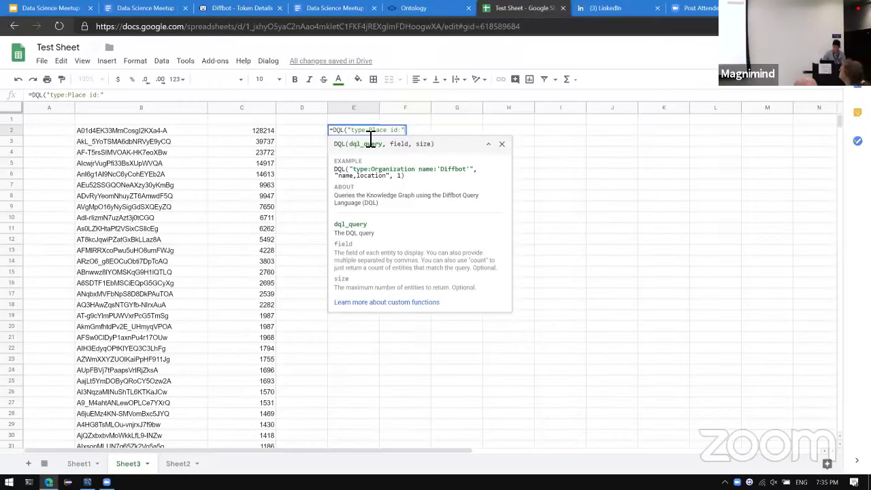
left_click(355, 130)
type("CONCA")
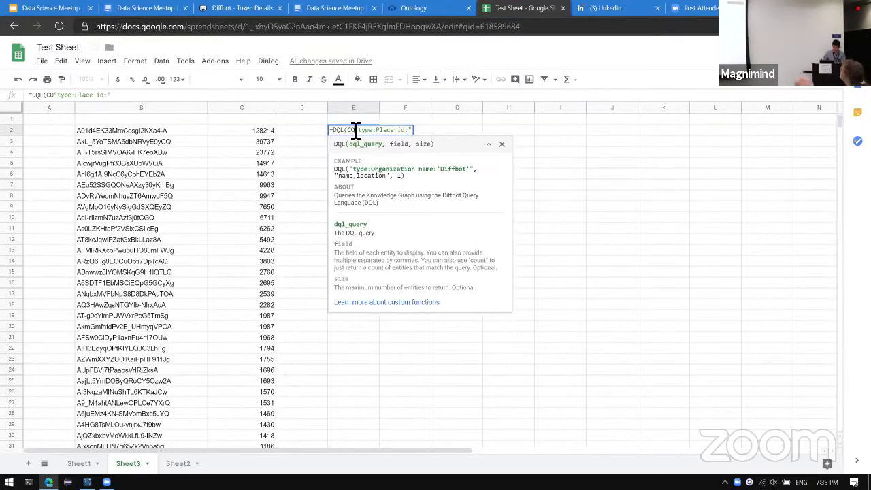
type("T(")
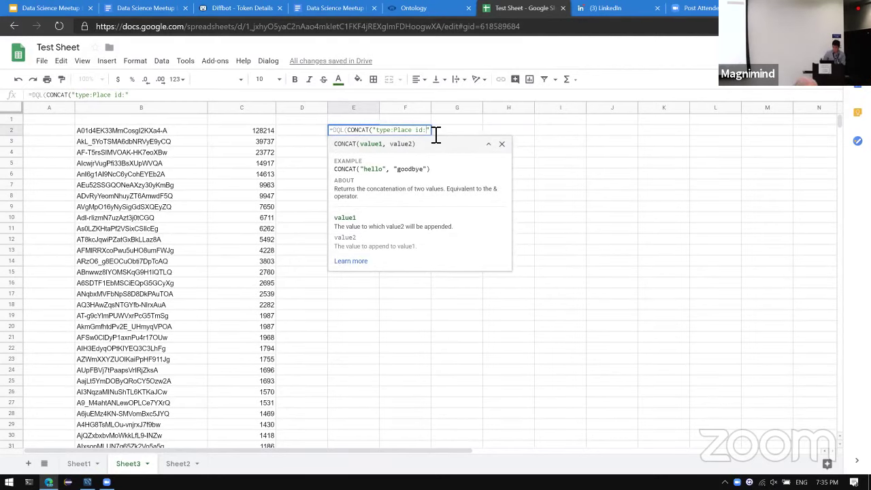
type(",")
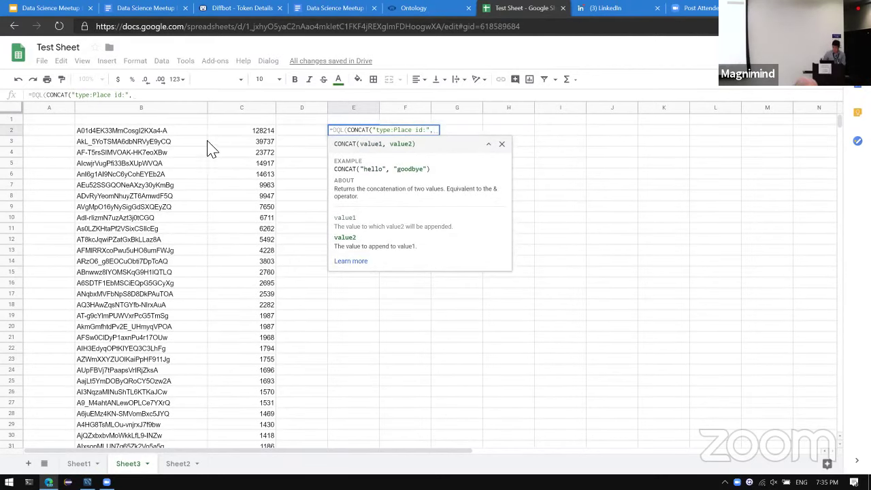
left_click(190, 136)
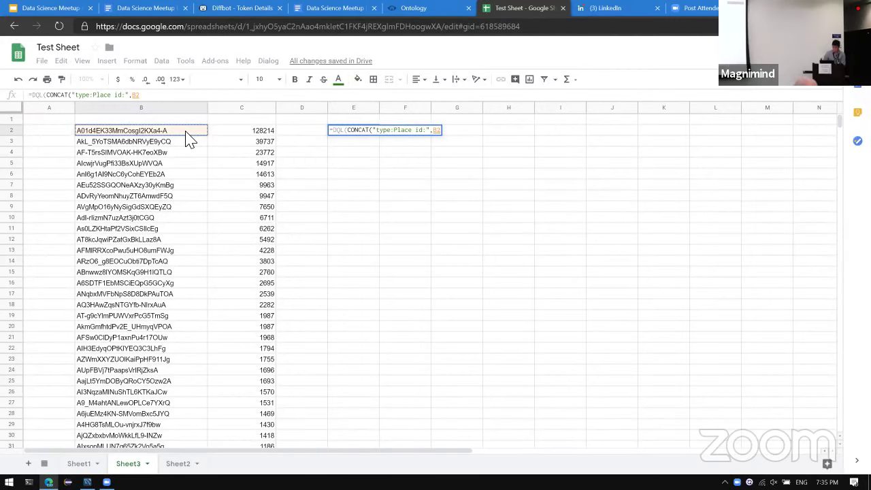
type("))")
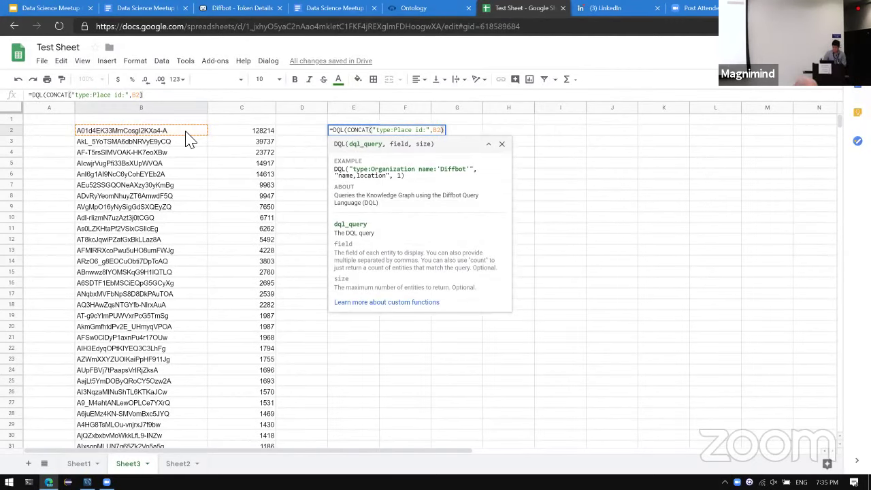
type(", ")
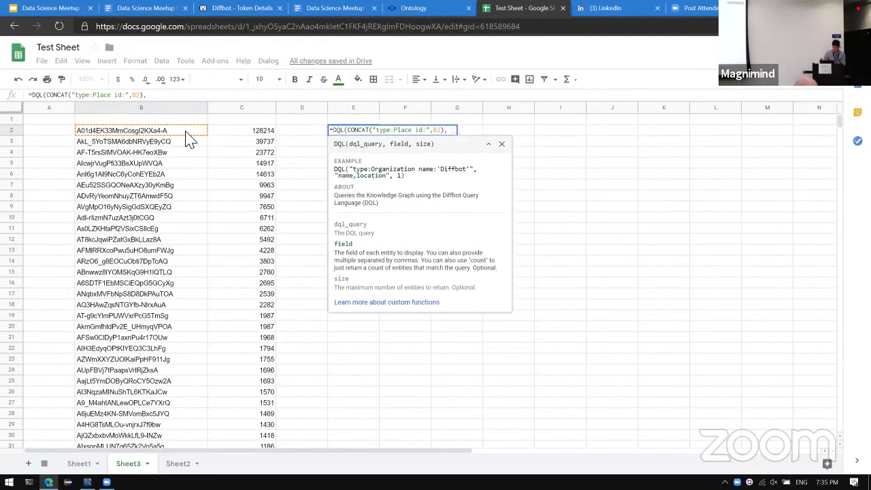
type("\"")
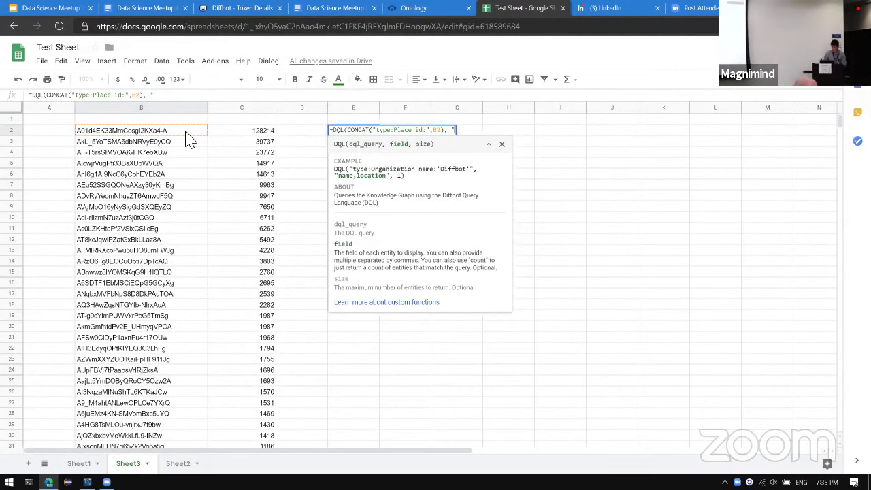
type("name, p")
key("BackSpace")
key("BackSpace")
type("po")
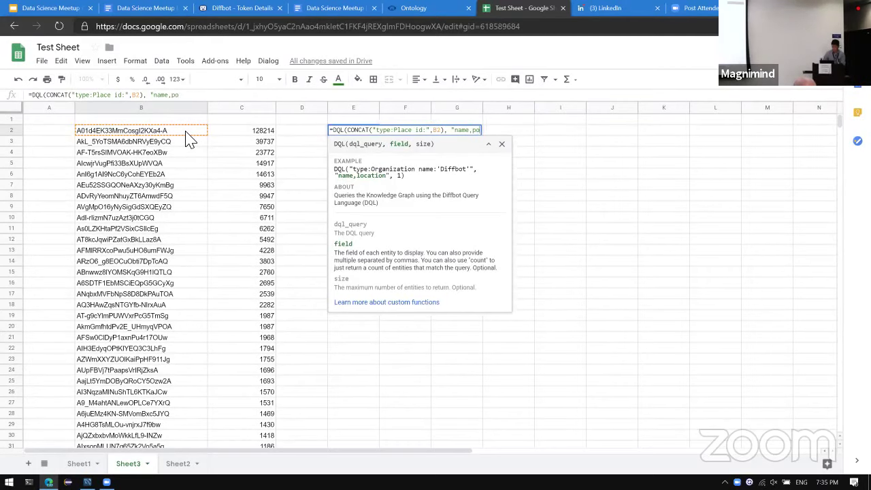
type("pulation\")")
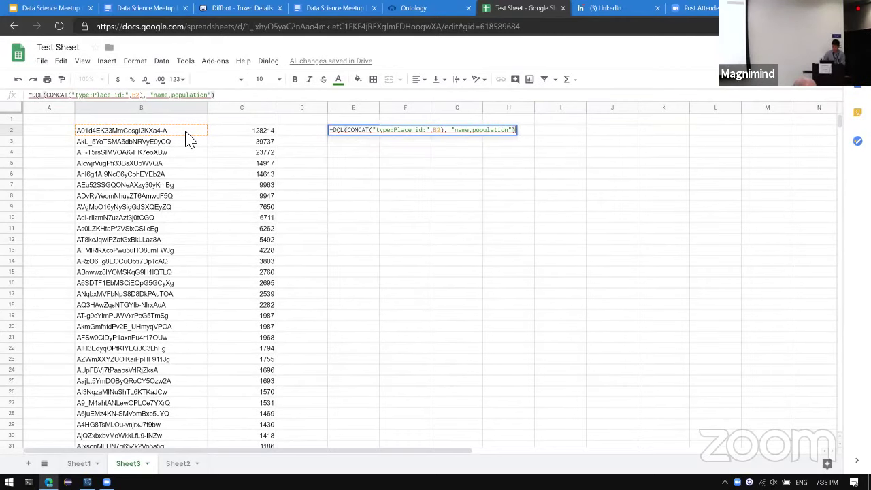
key("Return")
Widen column E and fill E2's country name-and-population lookup down to row 41.
key("Up")
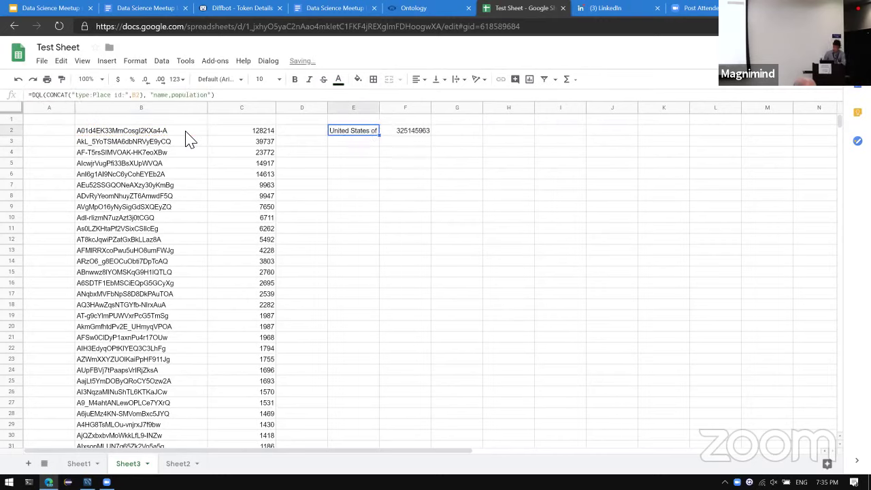
left_click(186, 133)
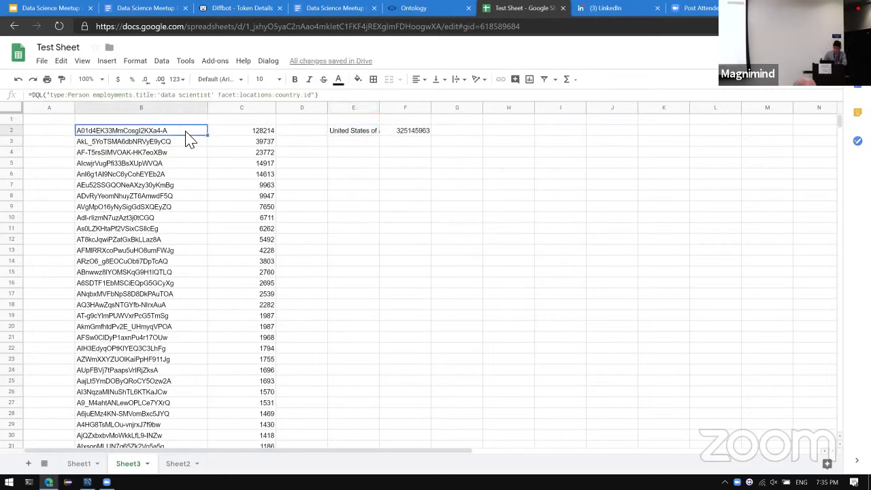
key("Right")
key("Right")
key("Right")
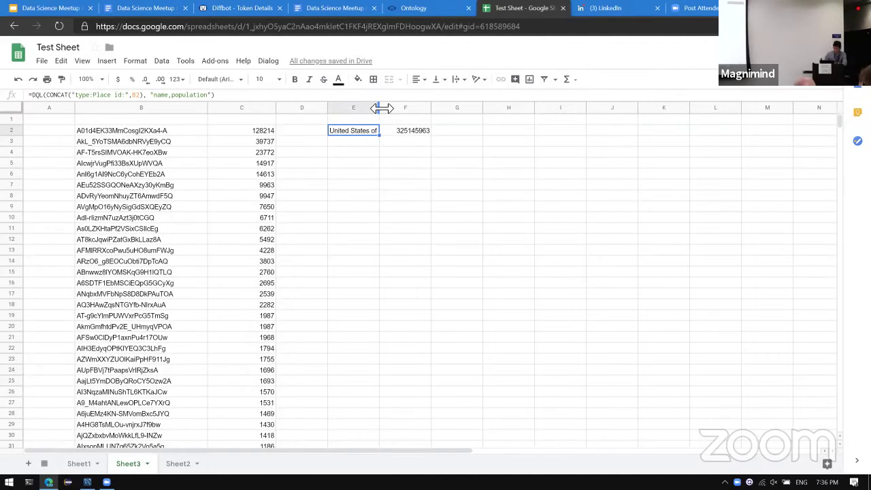
left_click_drag(379, 108, 409, 108)
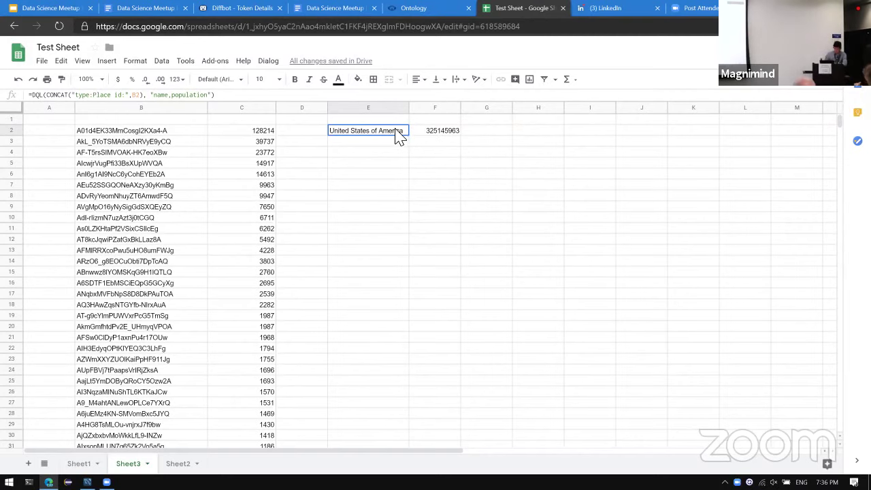
left_click_drag(408, 136, 394, 386)
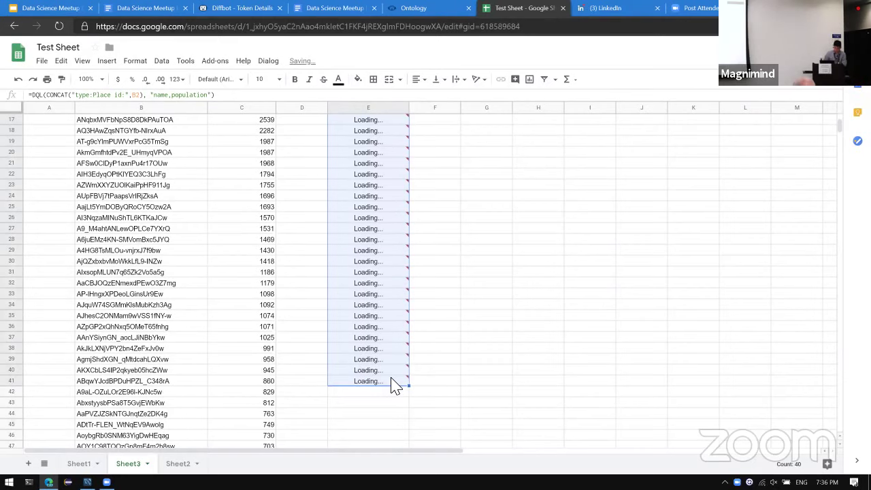
scroll(418, 233, "up", 2)
scroll(418, 233, "up", 3)
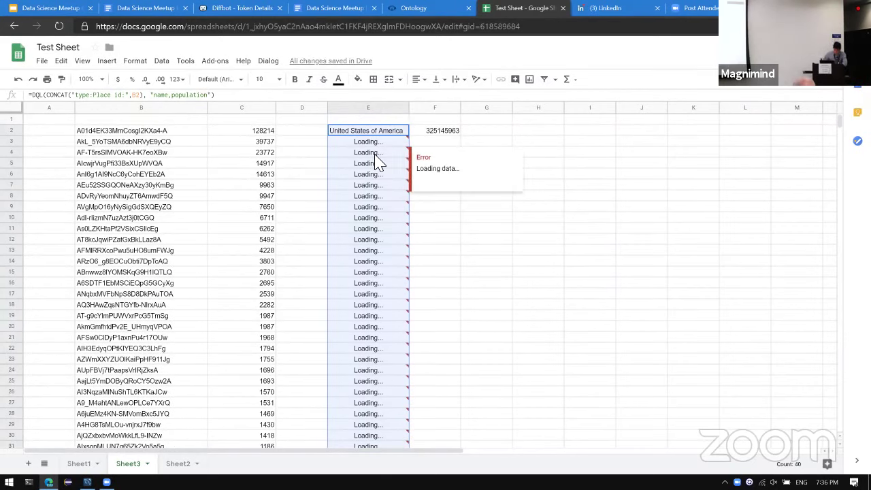
left_click(581, 198)
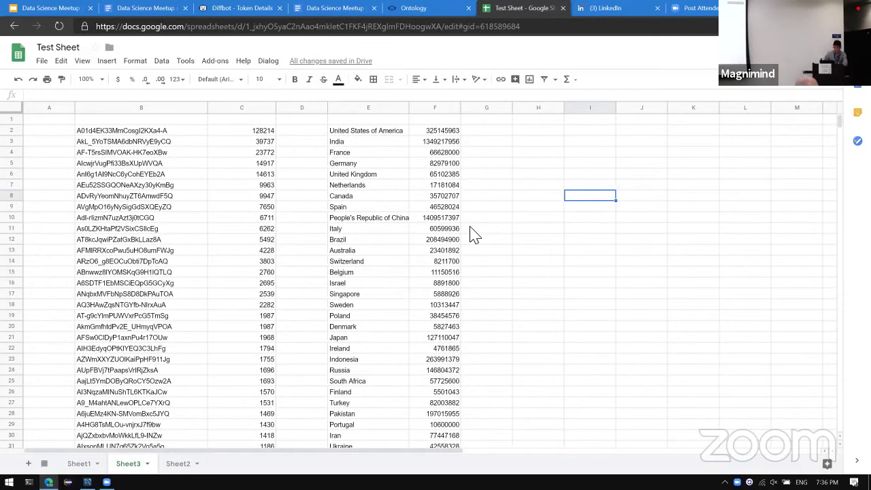
Head column H 'Per-capita' and enter =C2/F2 in H2.
key("Left")
key("ctrl+Up")
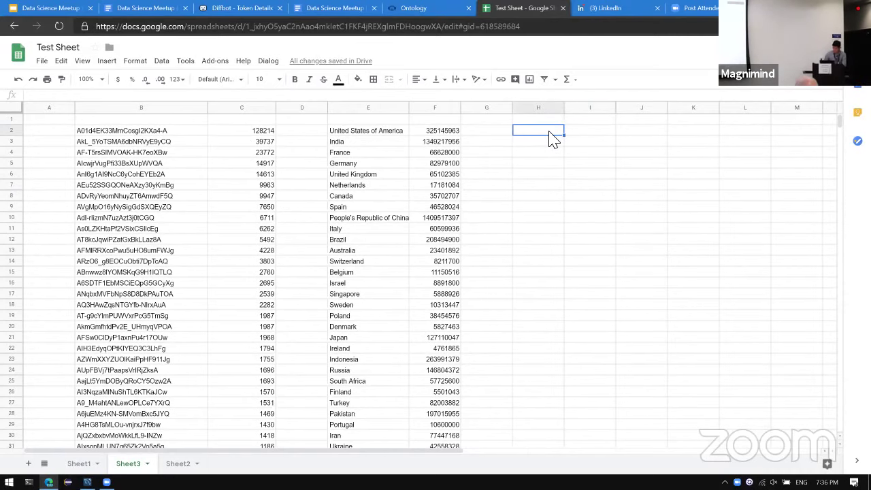
type("Per-ca")
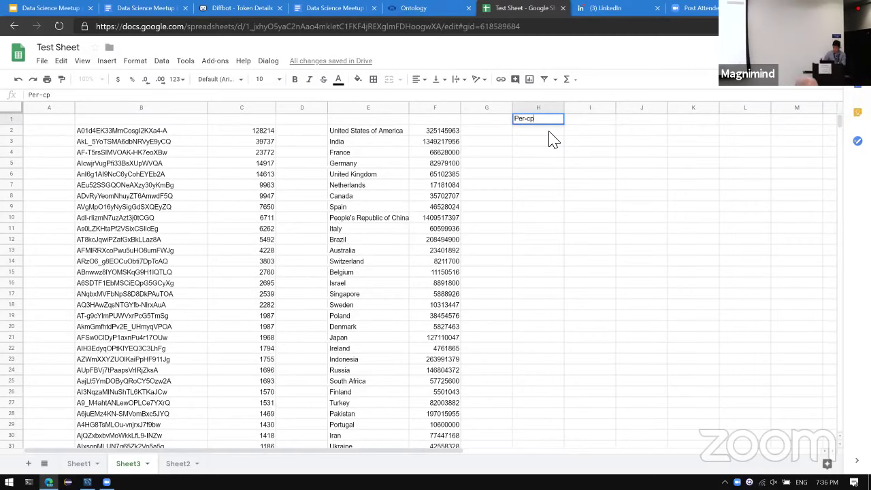
type("pital")
key("Return")
key("Left")
key("Left")
key("Left")
key("Left")
key("Left")
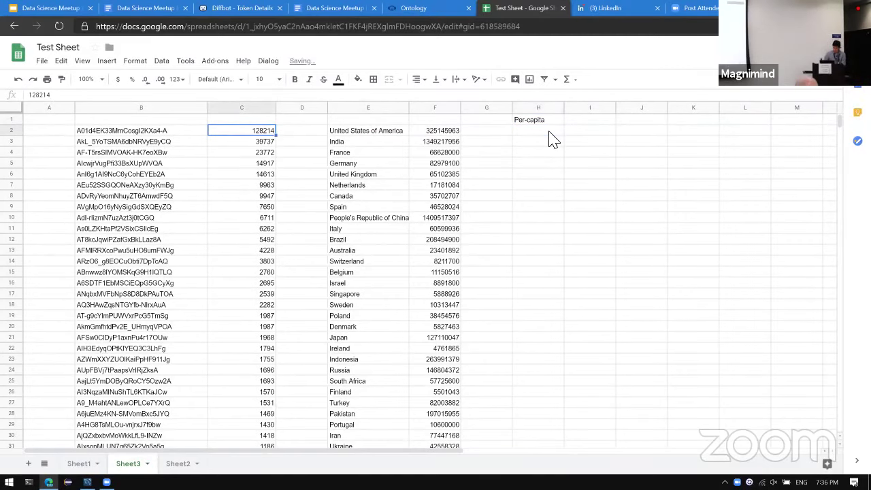
key("Right")
key("Right")
key("Right")
key("Right")
key("Right")
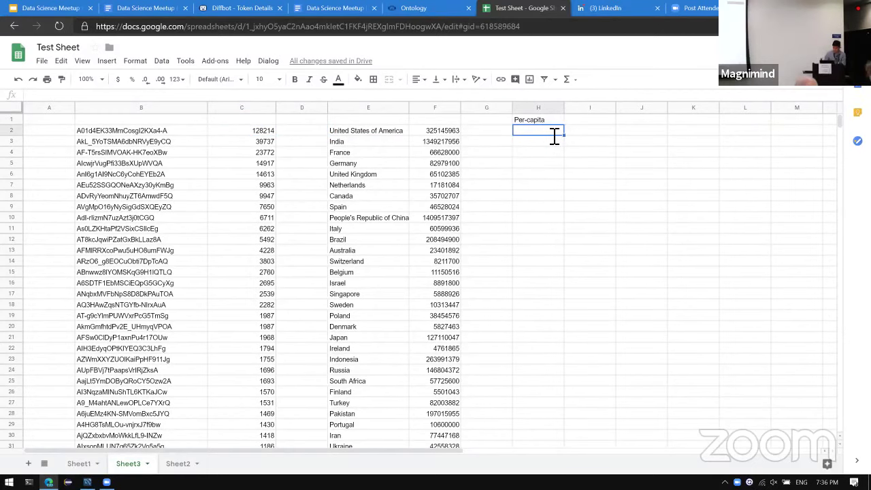
type("=")
key("Left")
key("Left")
key("Left")
key("Left")
key("Left")
type("/")
key("Left")
key("Left")
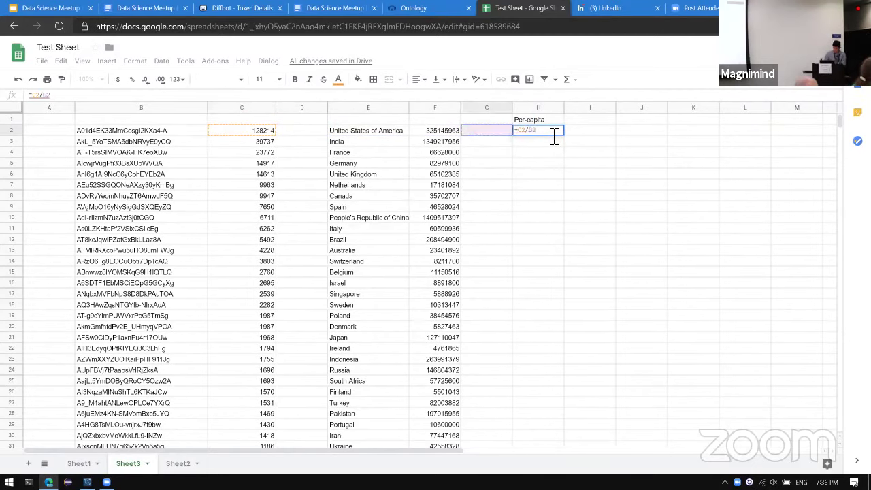
key("Return")
Fill the per-capita formula down column H to row 30.
key("Up")
key("shift+Down")
key("shift+Down")
key("shift+Down")
key("shift+Down")
key("shift+Down")
key("shift+Down")
key("shift+Down")
key("shift+Down")
key("shift+Down")
key("shift+Down")
key("shift+Down")
key("shift+Down")
key("shift+Down")
key("shift+Down")
key("shift+Down")
key("shift+Down")
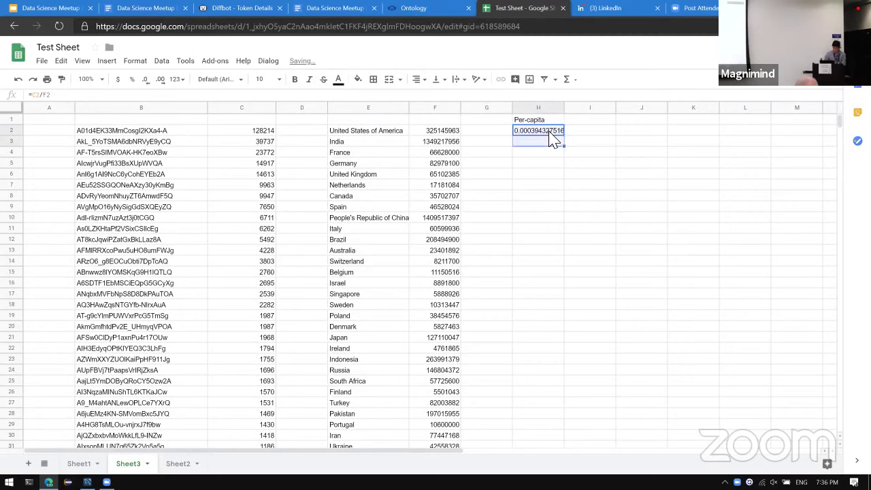
key("shift+Down")
key("shift+Down")
key("shift+Down")
key("shift+Down")
key("shift+Down")
key("shift+Down")
key("shift+Down")
key("shift+Down")
key("shift+Down")
key("shift+Down")
key("shift+Down")
key("shift+Down")
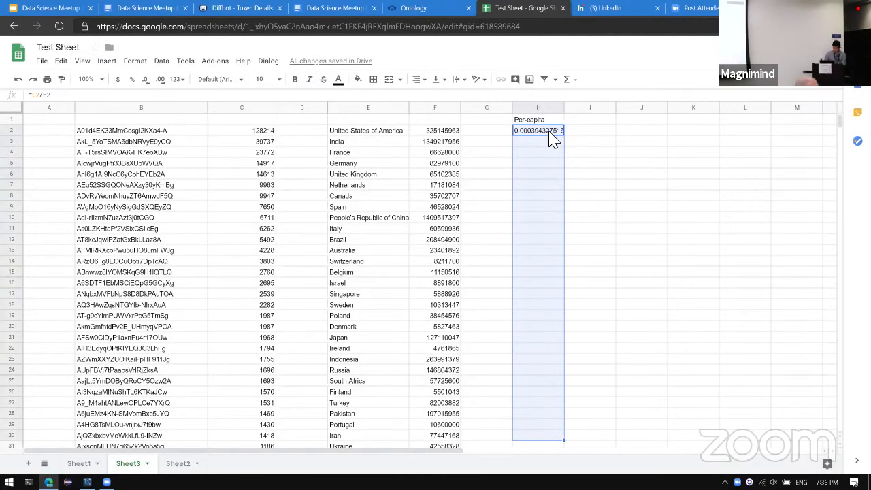
key("ctrl+d")
left_click(587, 261)
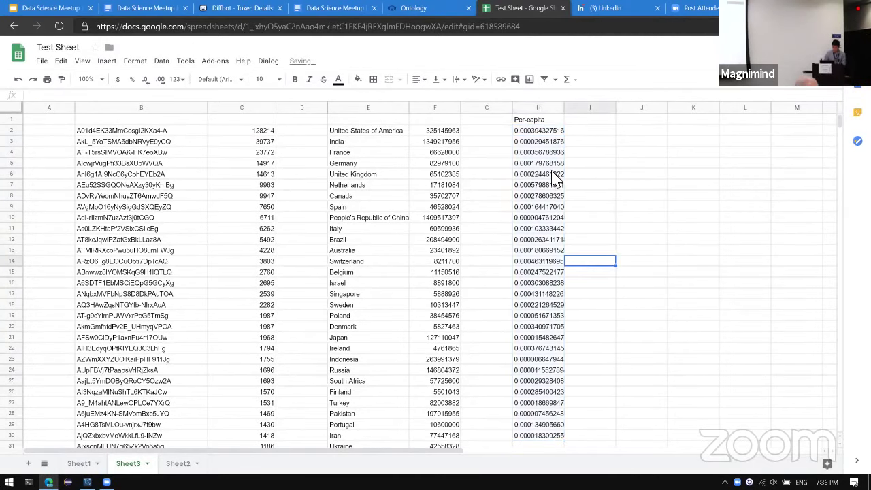
left_click(532, 130)
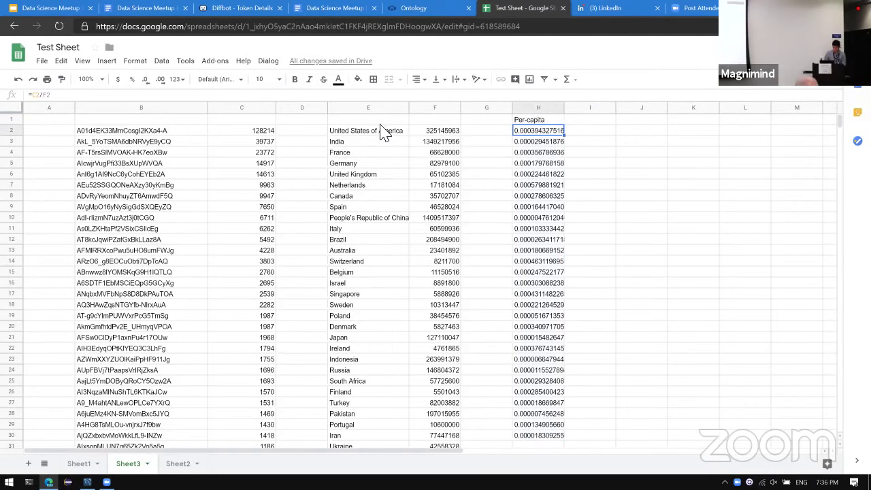
Select country names E2:E28 together with per-capita values H2:H28 for charting.
left_click_drag(383, 132, 357, 416)
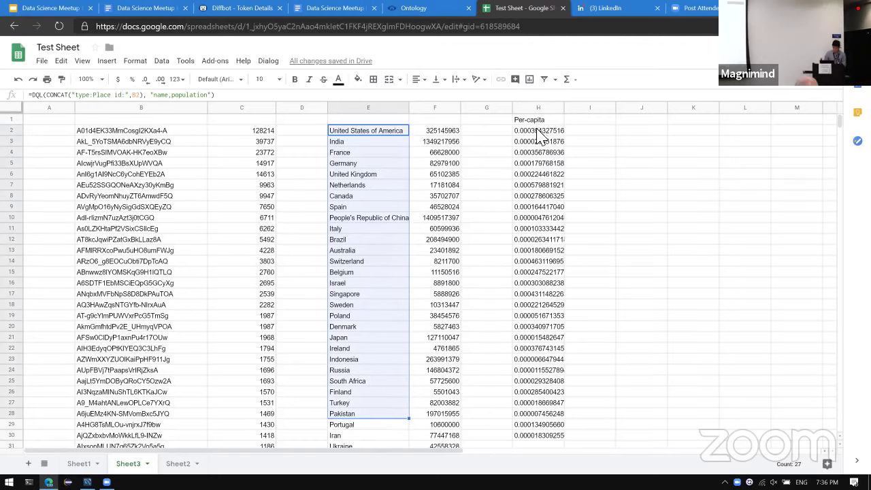
left_click_drag(538, 131, 530, 416)
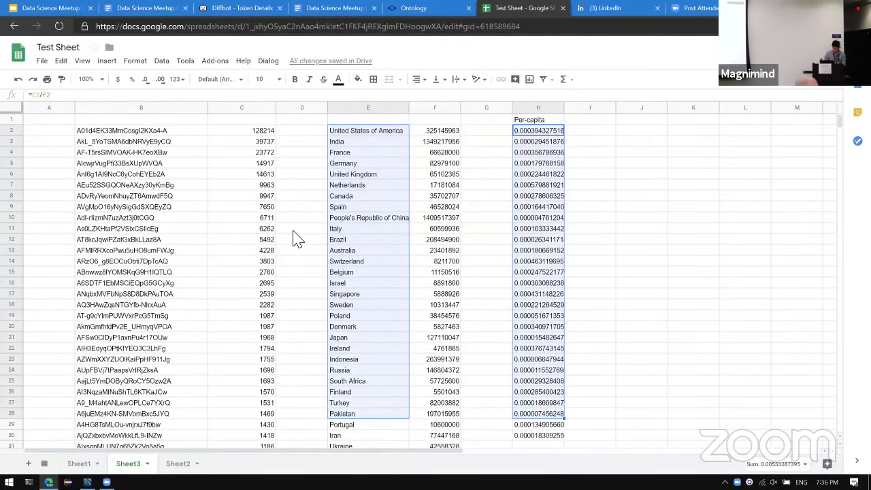
left_click(107, 61)
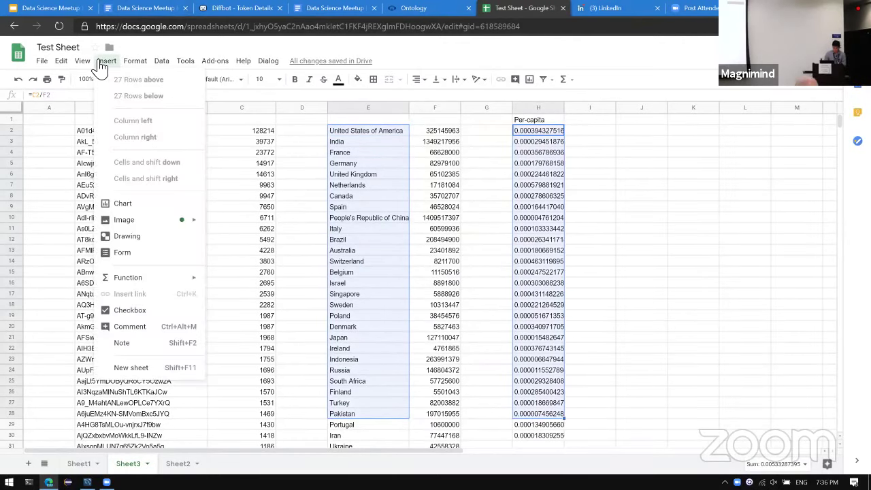
Insert a column chart of per-capita data scientists by country and move it left over columns A–E.
left_click(141, 204)
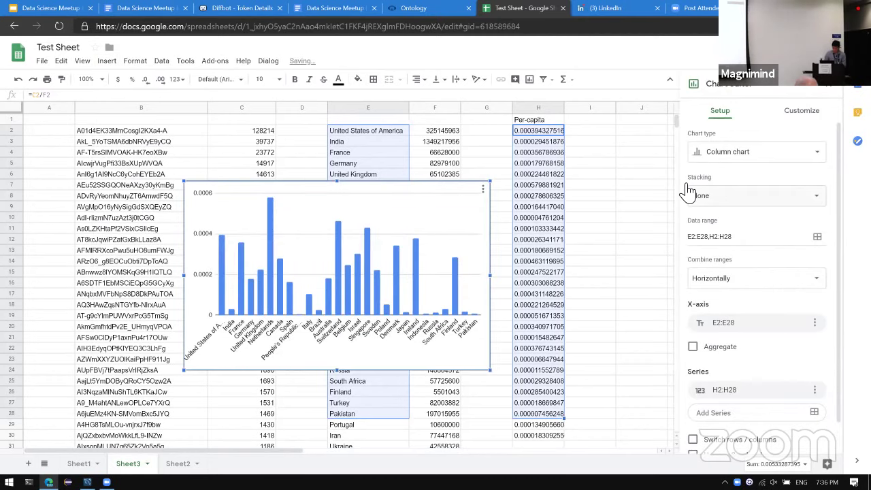
left_click_drag(391, 192, 277, 179)
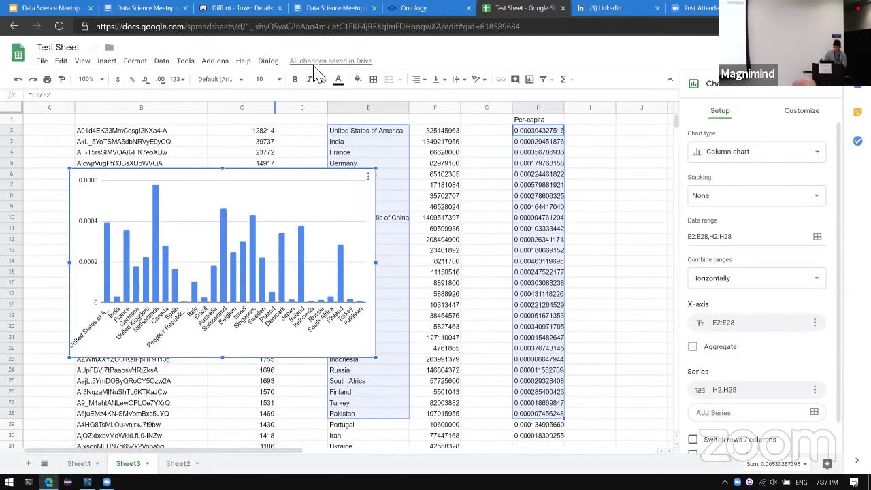
key("ctrl+4")
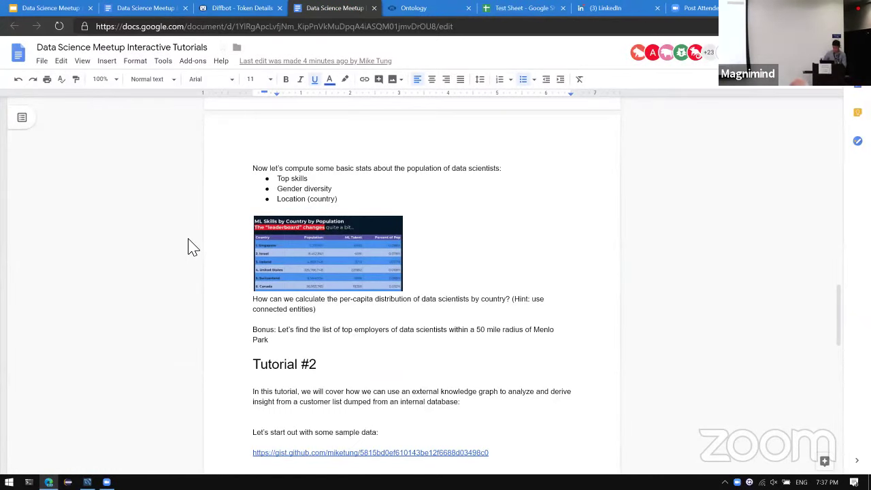
scroll(190, 247, "down", 1)
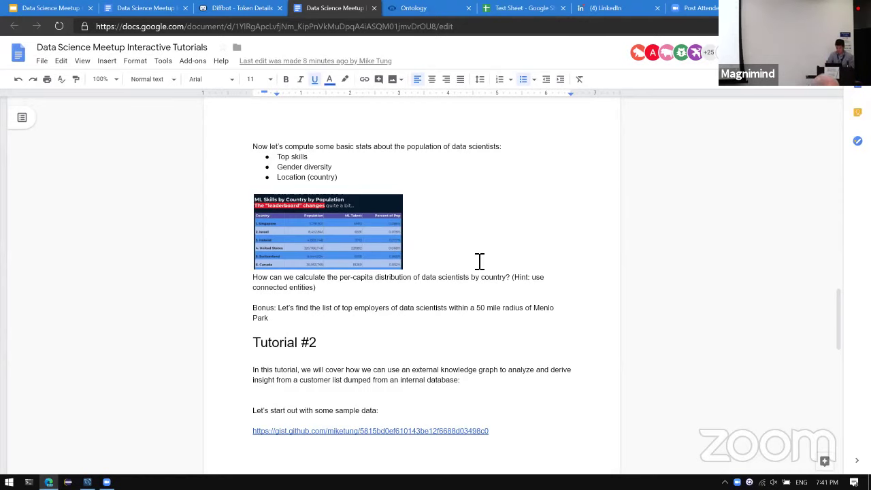
key("ctrl+Tab")
key("ctrl+Tab")
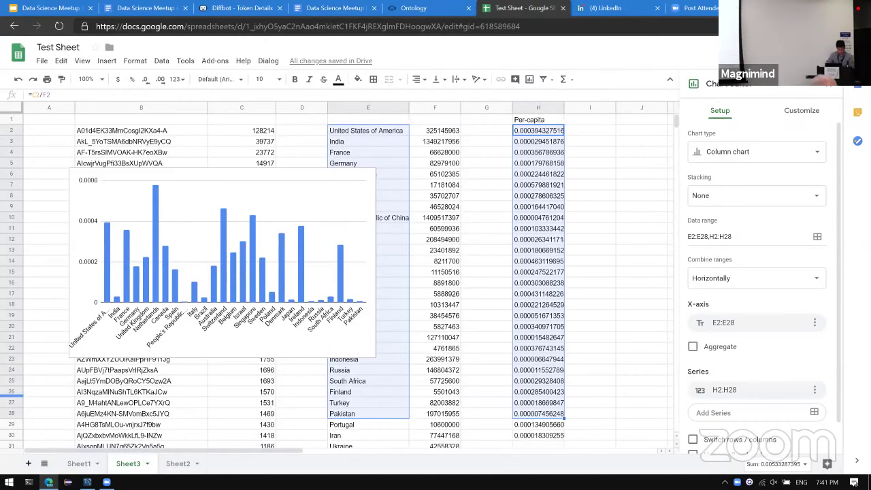
Add a new sheet and start a B2 DQL query for data scientists within 50mi of Menlo Park.
left_click(28, 464)
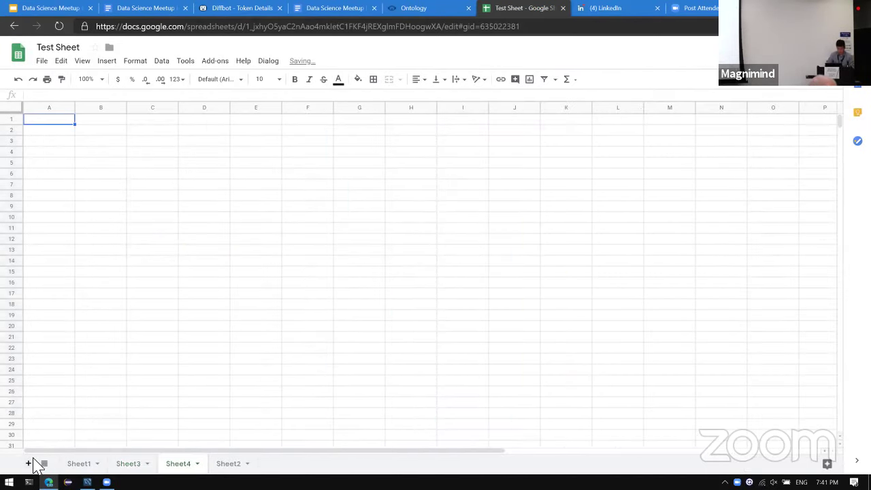
left_click(116, 130)
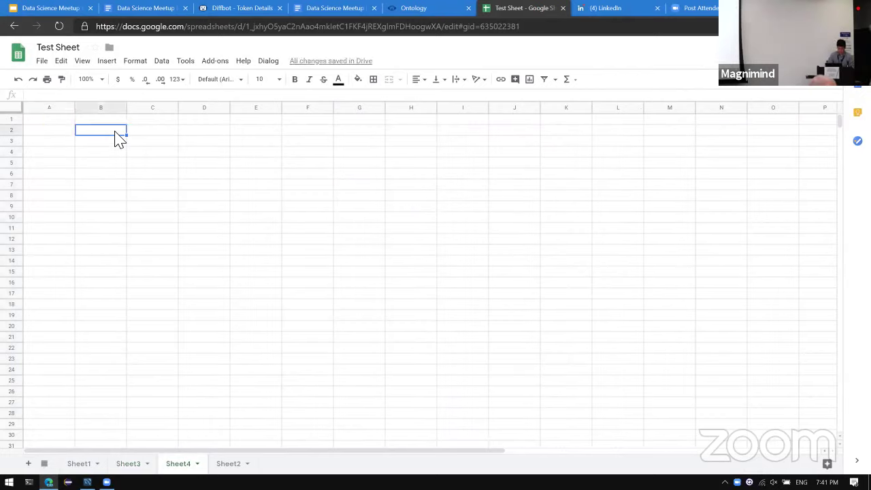
type("=DQL('")
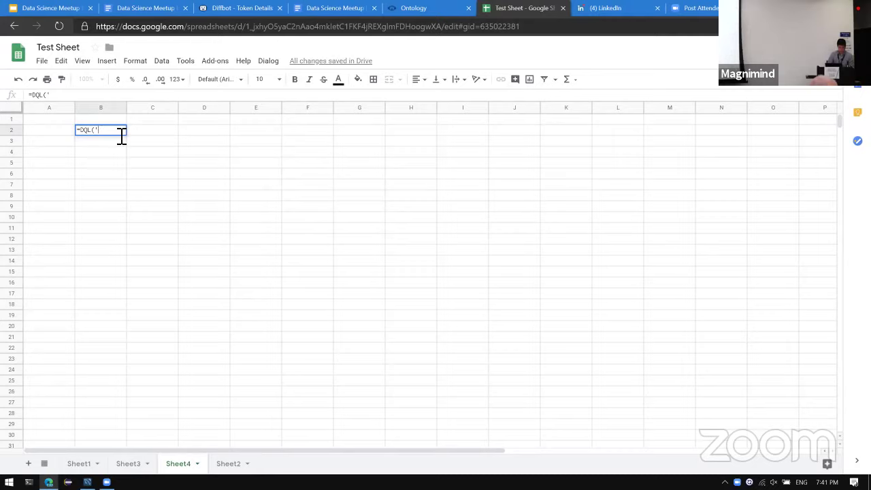
type("type:Person")
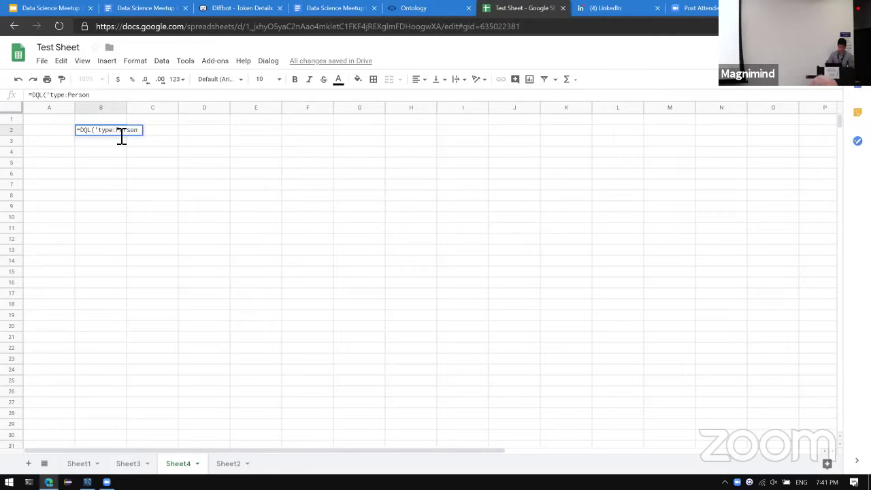
type(" employm")
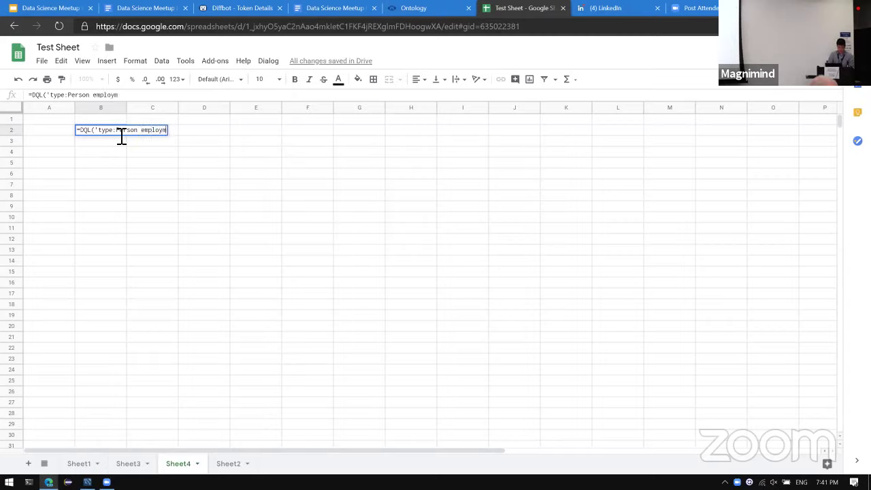
type("ents.title:'data scien")
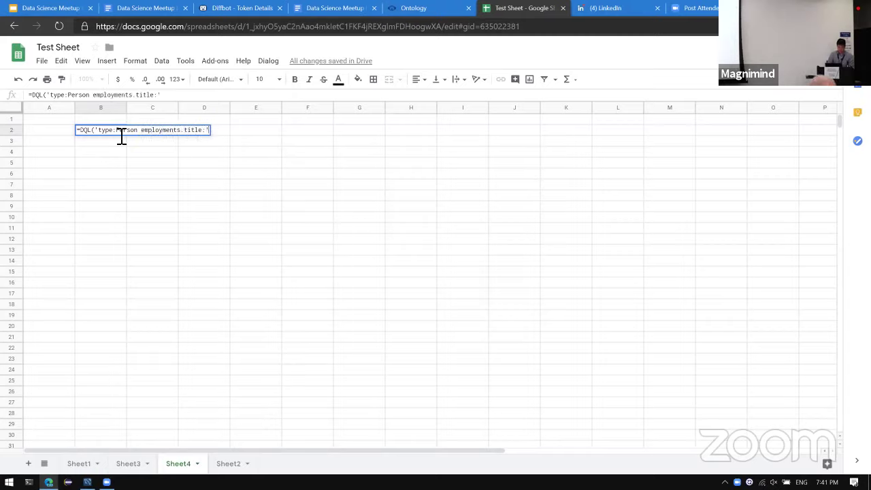
type("tist'")
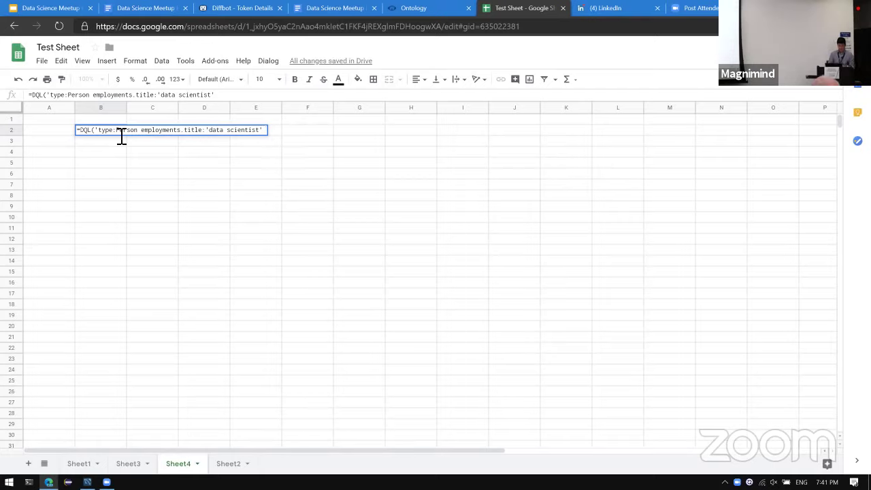
type("locations")
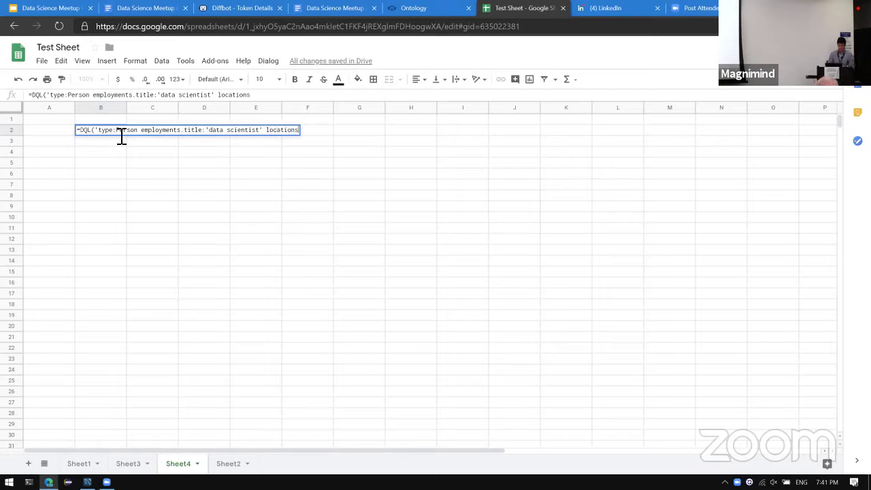
type(".")
key("BackSpace")
type(":near[")
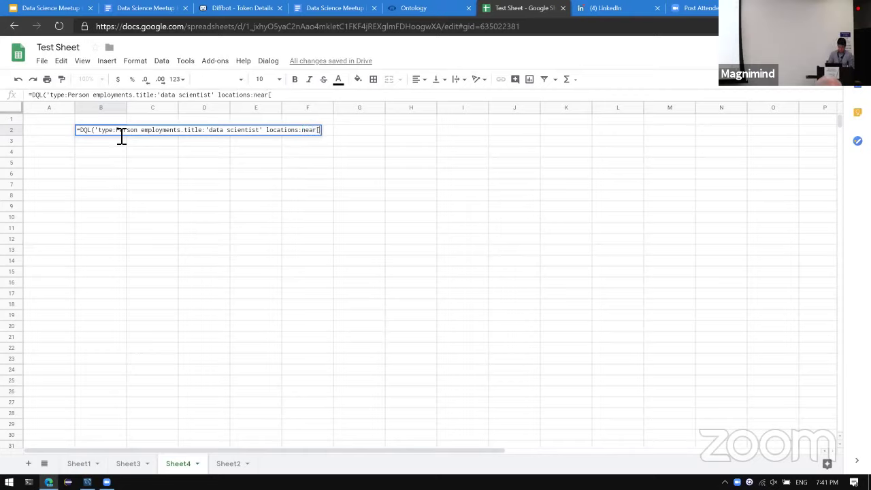
type("50mi[")
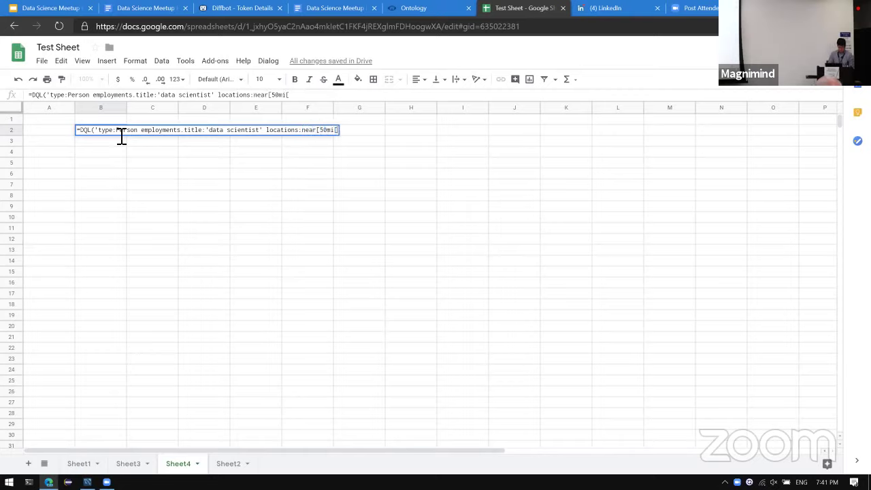
key("BackSpace")
type("](name:'")
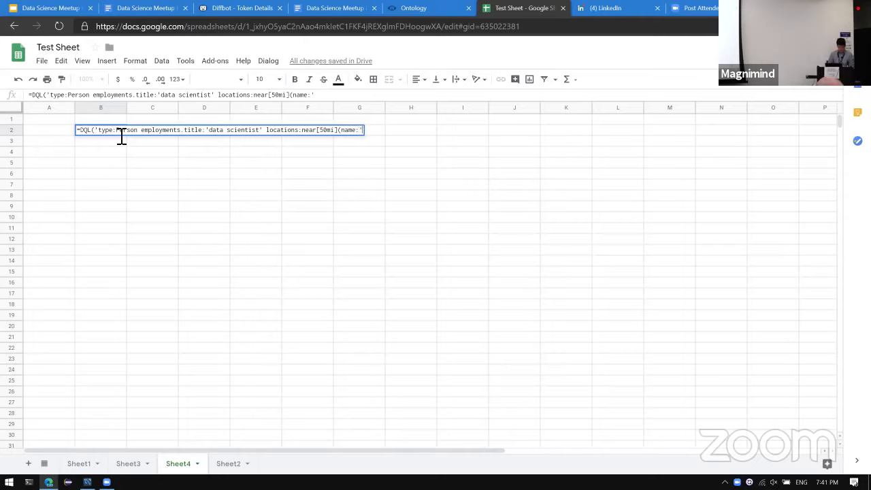
type("Menlo Park'")
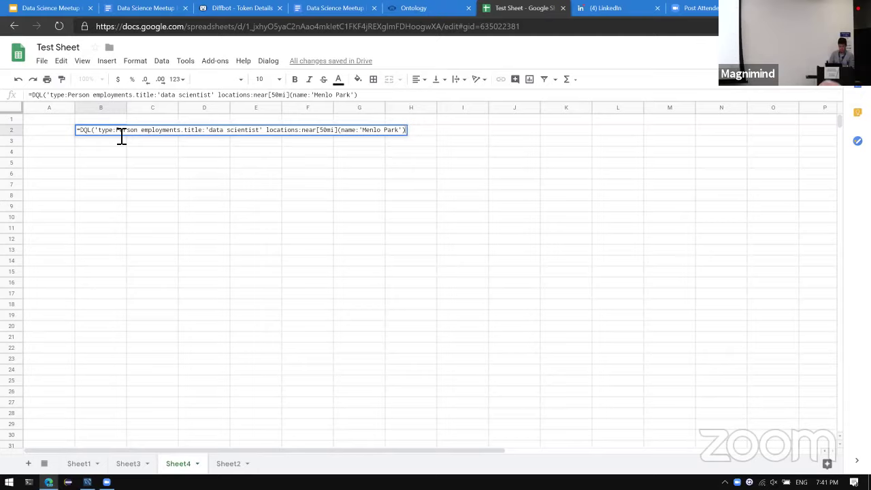
Move the data scientist title into a facet on employments.{employer.name}, fix the quotes, and run it.
type("facet")
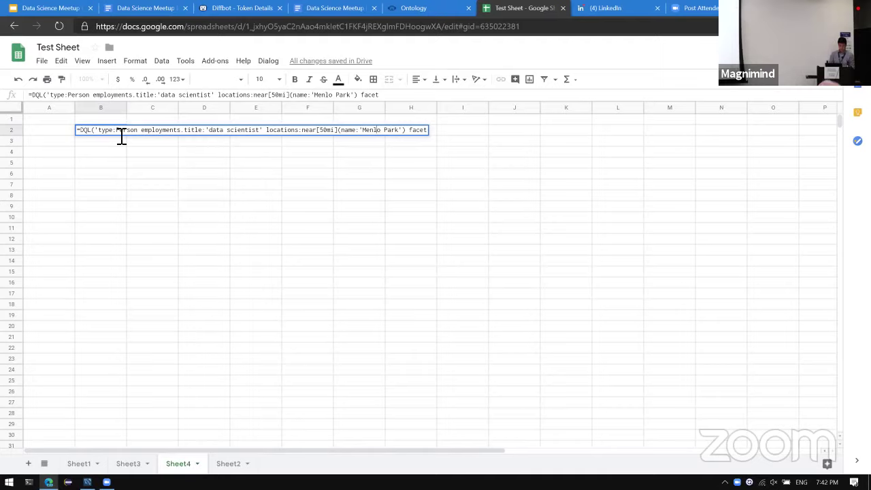
type(":")
key("shift+Left")
key("shift+Left")
key("shift+Left")
key("shift+Left")
key("shift+Left")
key("shift+Left")
key("shift+Left")
key("shift+Left")
key("shift+Left")
key("shift+Left")
key("shift+Left")
key("shift+Left")
key("shift+Left")
key("shift+Left")
key("shift+Left")
key("shift+Left")
key("shift+Left")
key("shift+Left")
key("shift+Left")
key("shift+Left")
key("ctrl+c")
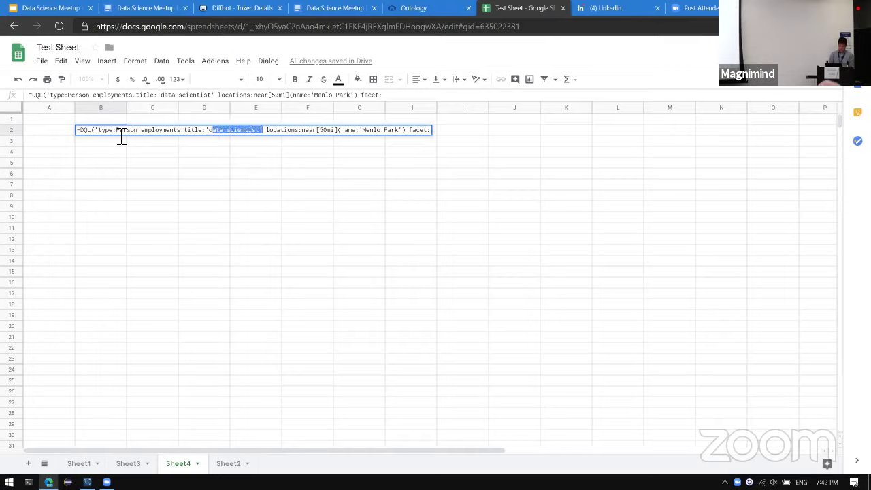
key("BackSpace")
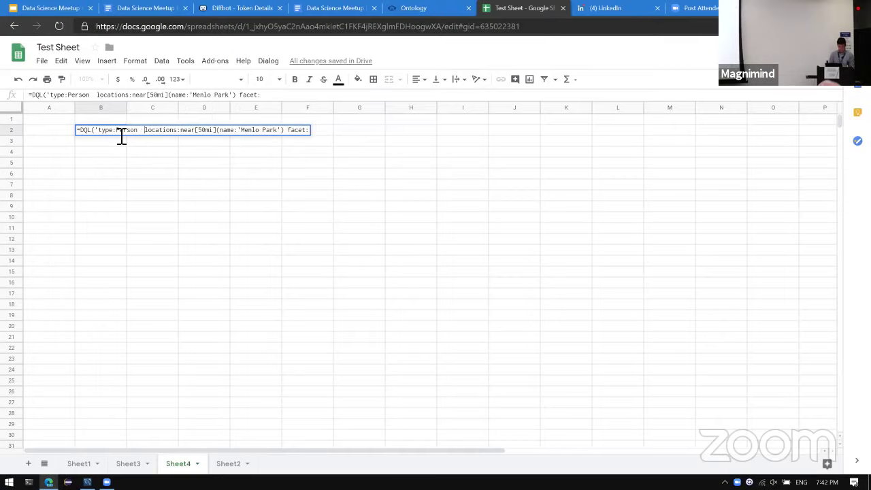
key("Right")
key("Right")
key("Right")
key("Right")
key("Right")
key("Right")
key("Right")
key("Right")
key("Right")
key("Right")
key("Right")
key("Right")
key("Right")
key("Right")
key("Right")
key("Right")
key("Right")
key("Right")
key("Right")
key("Right")
key("ctrl+v")
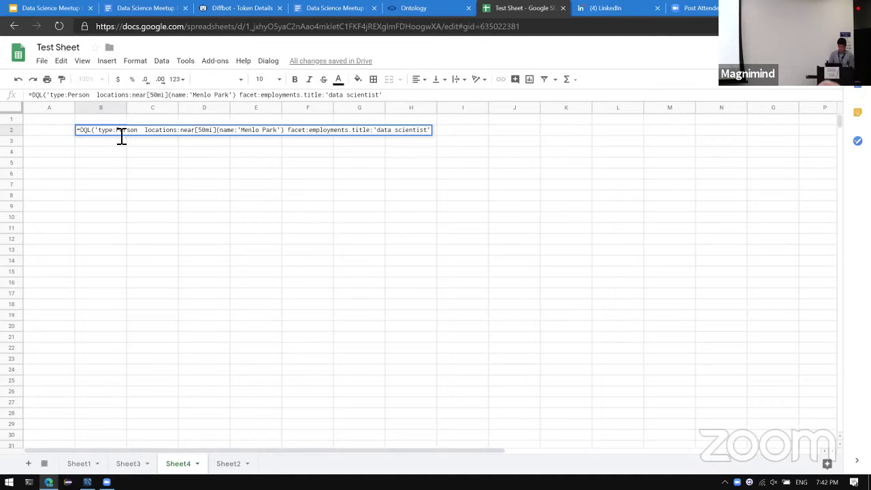
type("{employer.n")
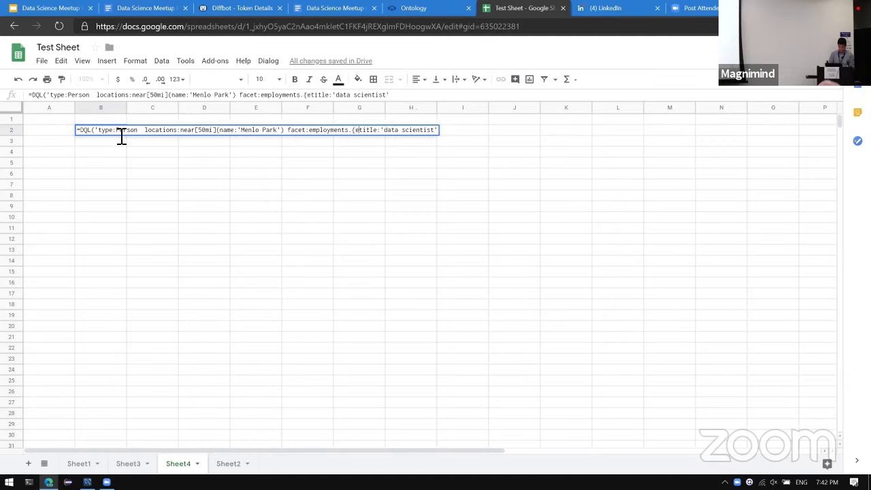
type("ame")
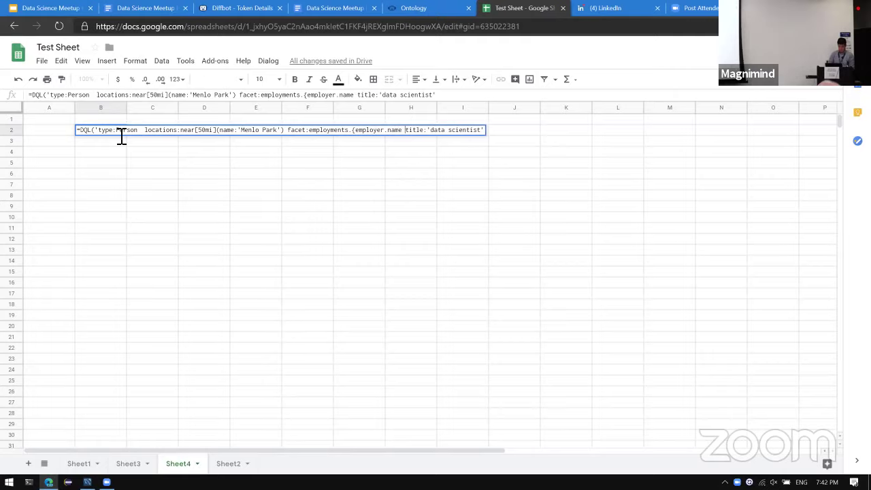
key("Right")
key("Right")
key("Right")
key("Right")
key("Right")
key("Right")
key("Right")
key("Right")
key("Right")
key("Right")
key("Right")
key("Right")
key("Right")
key("Right")
type("}\")")
key("Home")
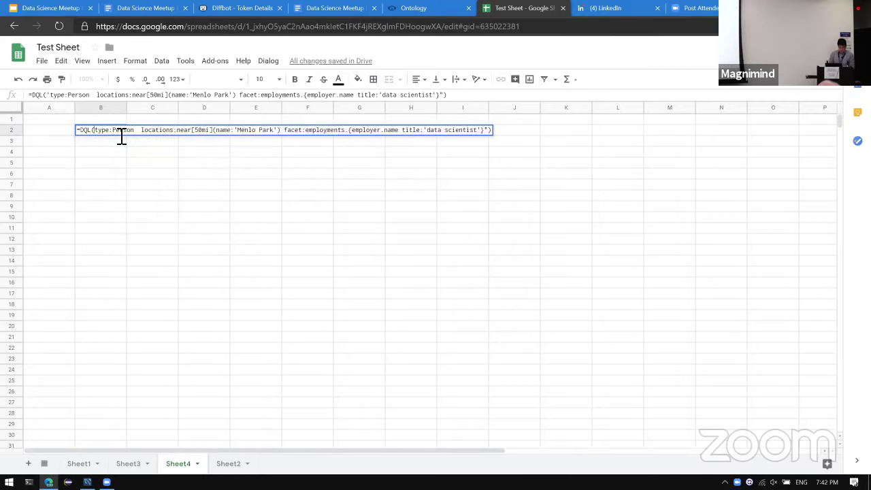
key("Right")
key("Right")
key("Right")
key("Right")
key("Right")
key("Right")
key("BackSpace")
type("\"")
key("Return")
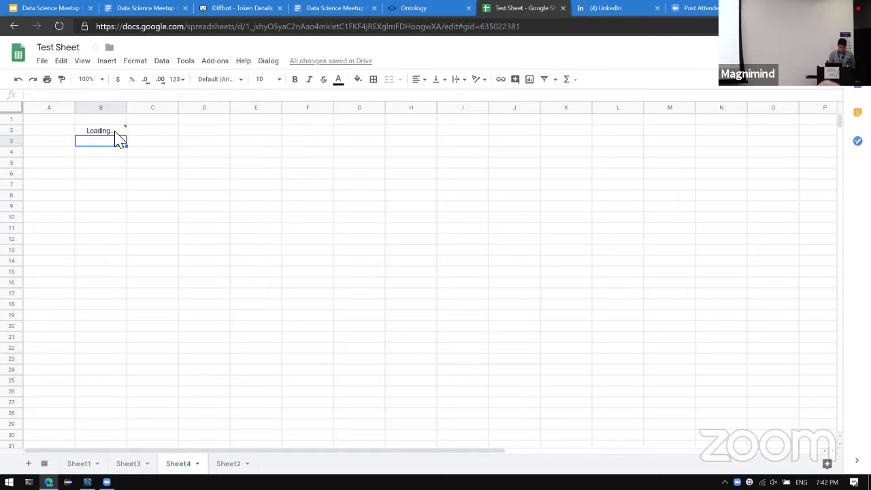
Widen column B and step through the employers, from facebook 705 down to intuit.
key("Up")
key("Right")
key("Left")
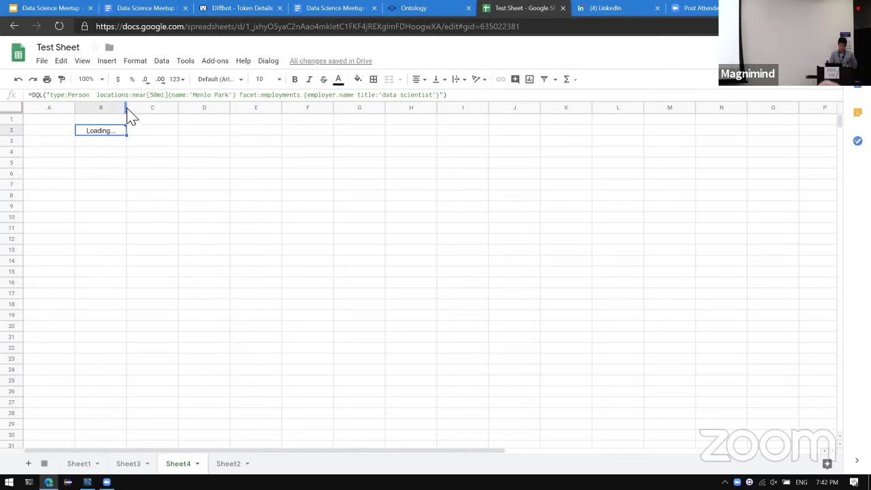
left_click_drag(127, 107, 140, 125)
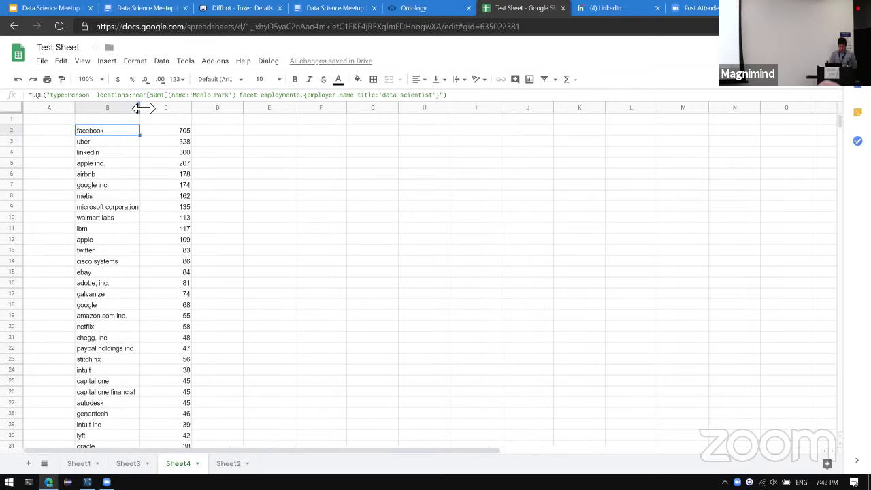
left_click_drag(141, 107, 181, 107)
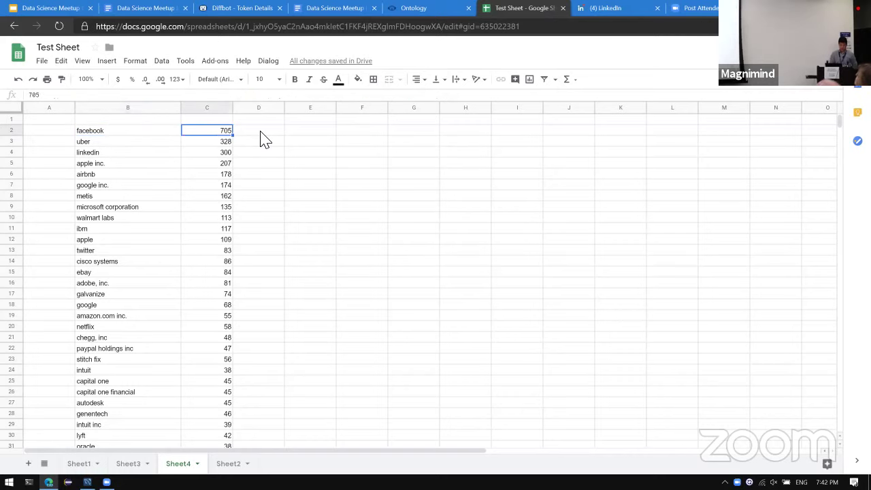
key("Down")
key("Down")
key("Down")
key("Down")
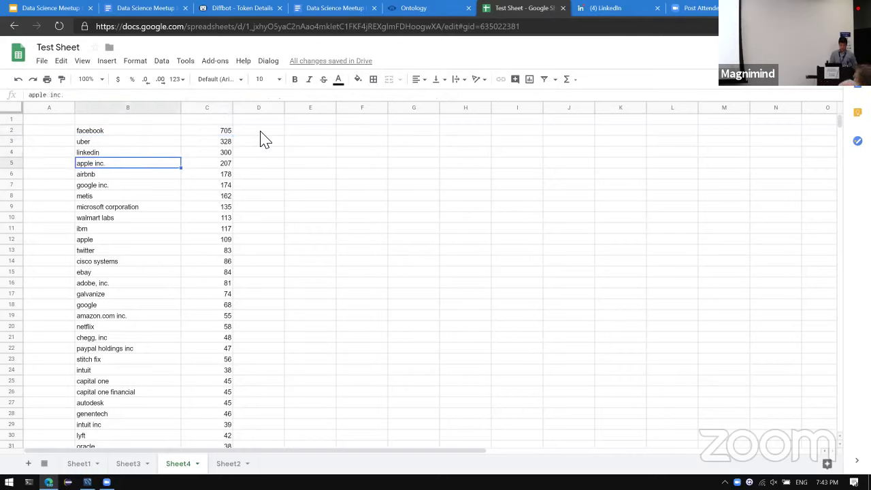
key("Down")
key("Down")
key("Down")
key("Down")
key("Down")
key("Down")
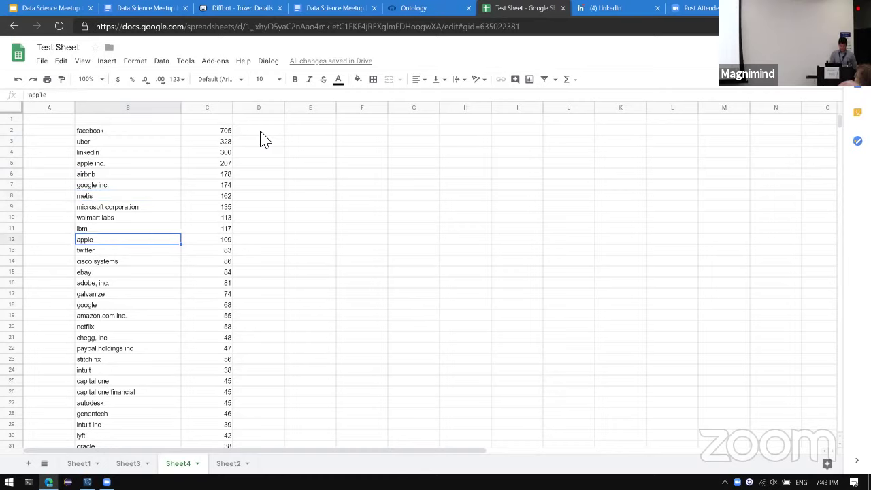
key("Up")
key("Down")
key("Down")
key("Down")
key("Down")
key("Down")
key("Down")
key("Down")
key("Down")
key("Down")
key("Down")
key("Down")
key("Down")
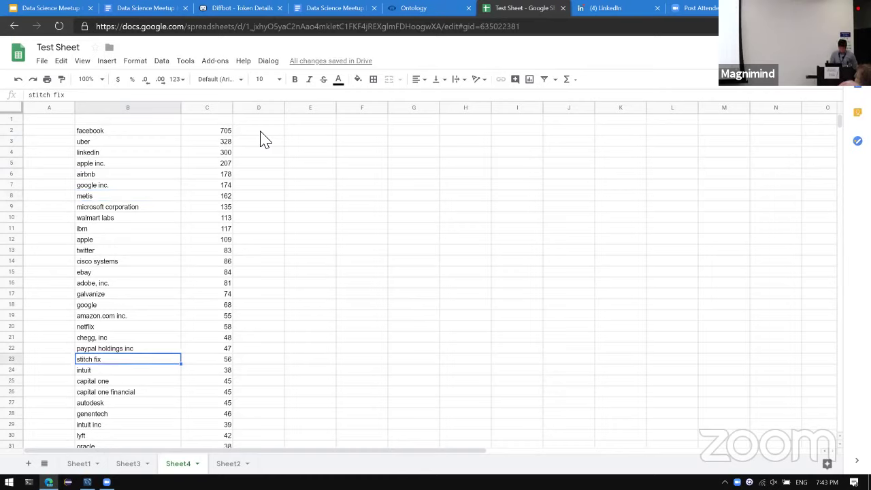
key("Down")
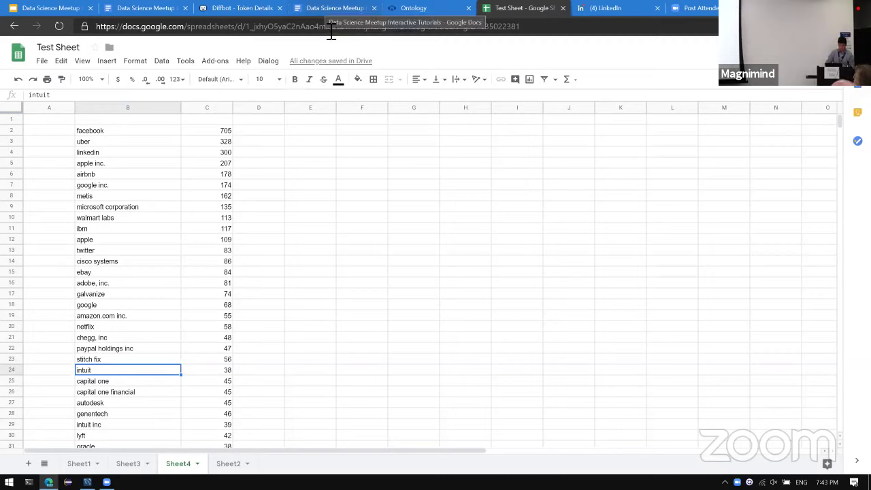
Read the tutorial's Bonus task on Menlo Park top employers, then go back to the Test Sheet tab.
left_click(332, 8)
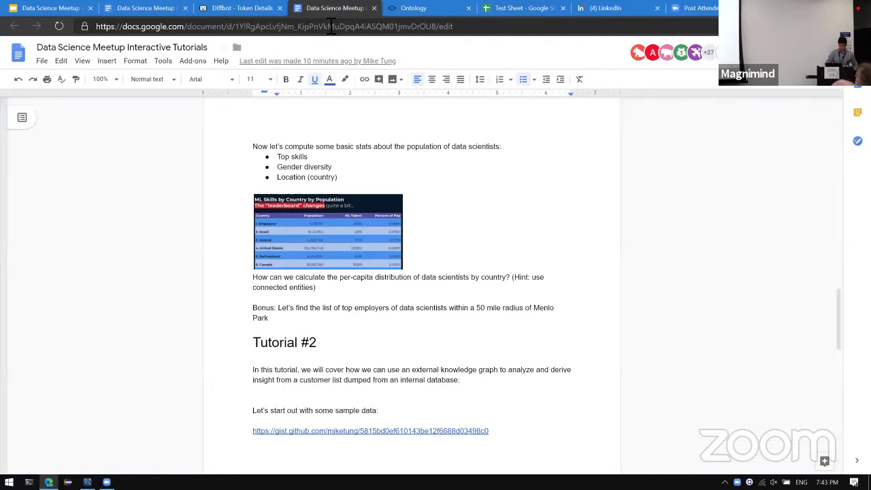
left_click(171, 297)
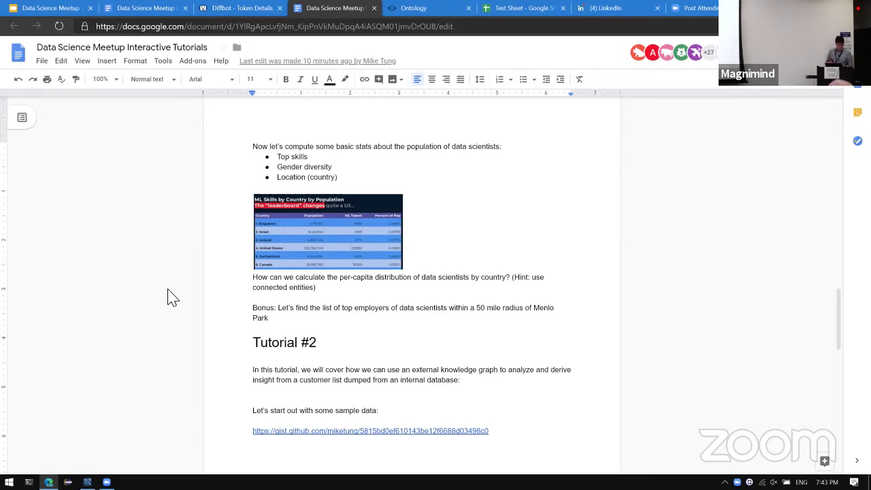
key("ctrl+Tab")
key("ctrl+shift+Tab")
key("ctrl+shift+Tab")
key("ctrl+shift+Tab")
key("ctrl+shift+Tab")
key("ctrl+shift+Tab")
key("ctrl+shift+Tab")
key("ctrl+shift+Tab")
key("ctrl+shift+Tab")
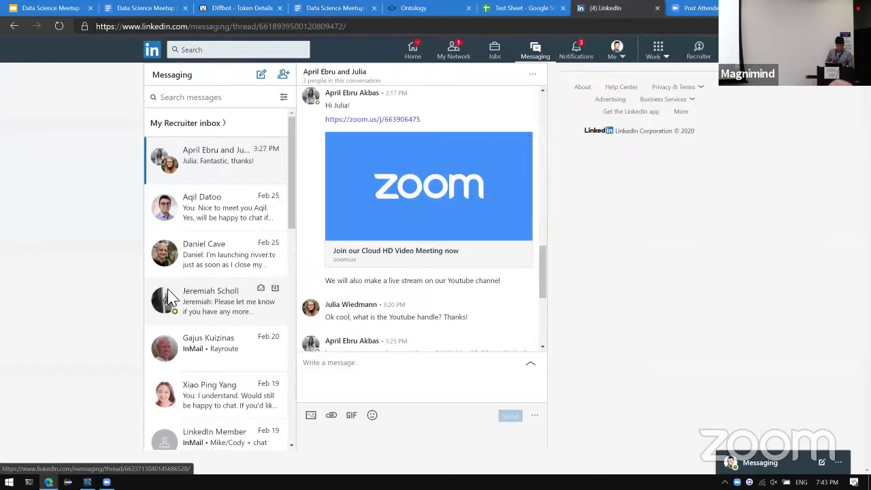
key("ctrl+Tab")
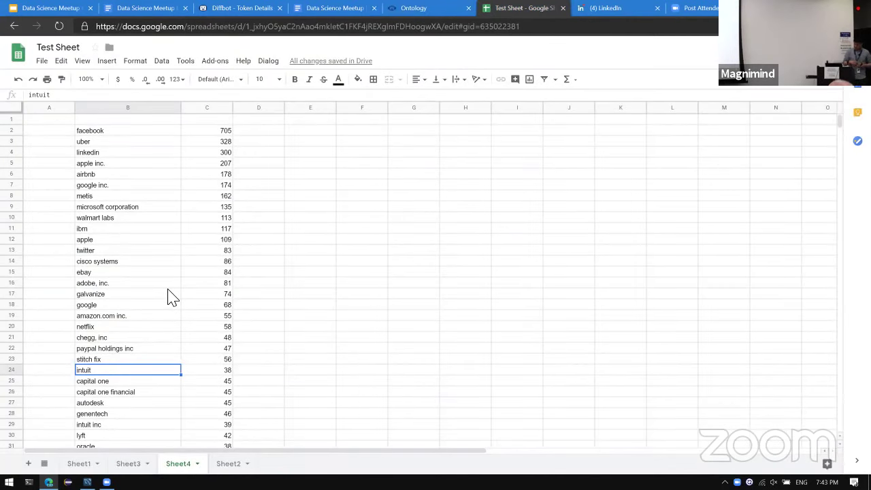
key("Up")
key("Up")
key("Up")
key("Up")
key("Up")
key("Up")
key("Up")
key("Up")
key("Up")
key("Up")
key("Up")
key("Up")
key("Up")
key("Up")
key("Up")
key("Up")
key("Up")
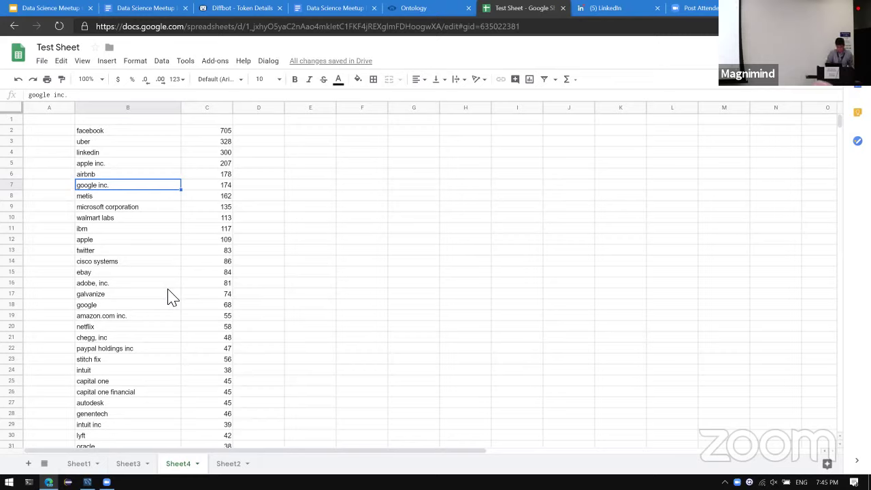
key("Right")
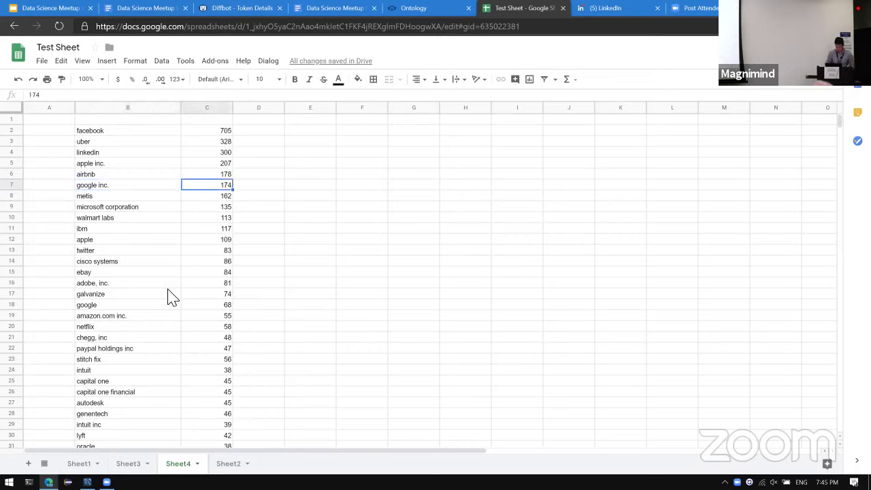
key("Right")
key("Right")
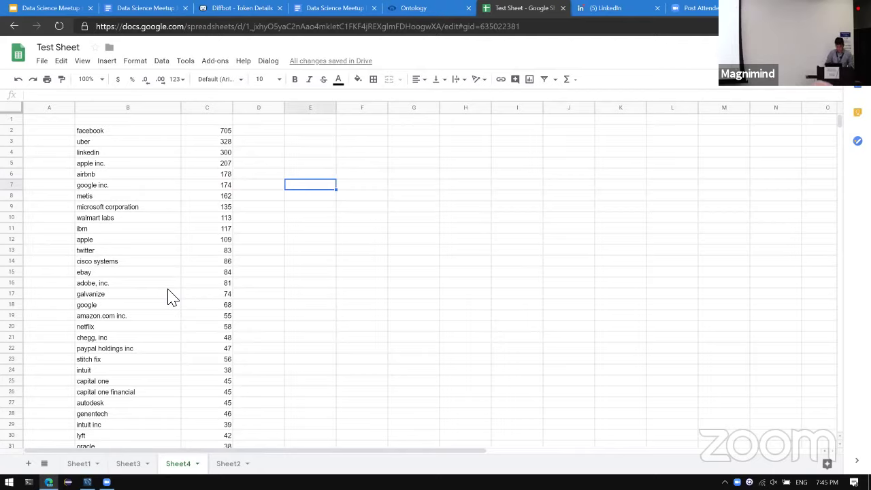
In E7, enter a DQL query for Stitch Fix people titled 'data scientist'; it returns #ERROR!
type("=DQL(")
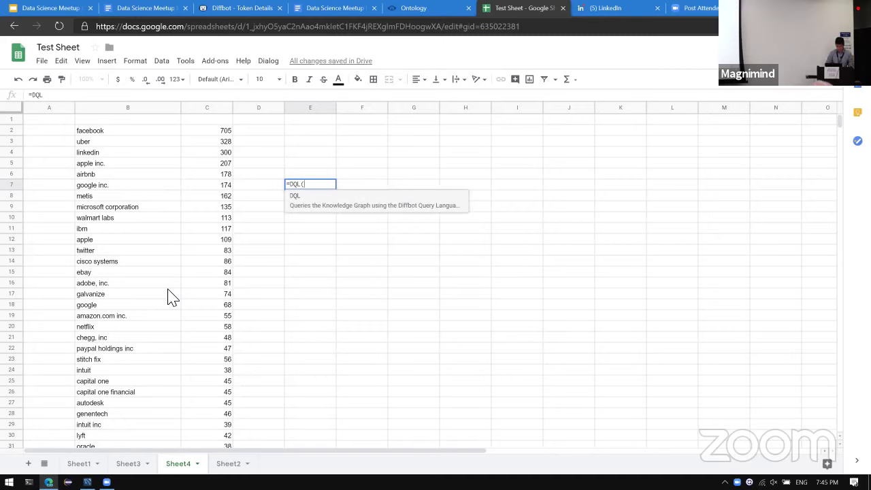
type("\"type:")
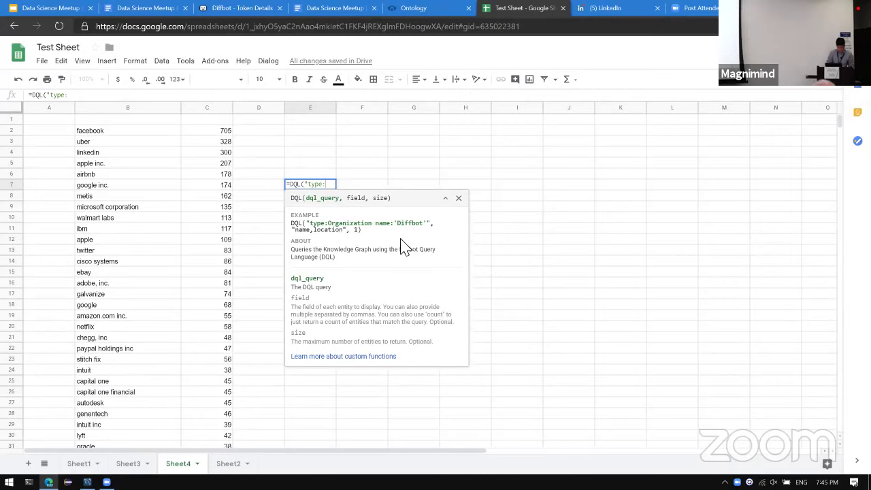
type("Person employme")
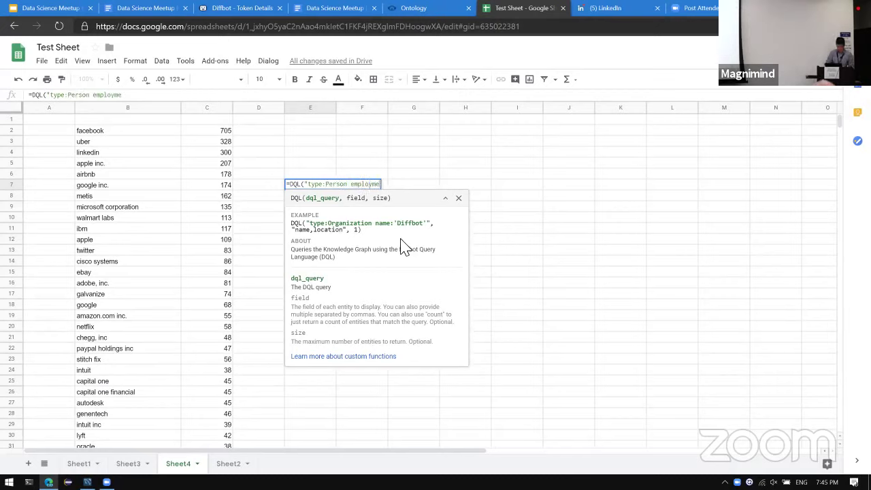
type("nts.employer")
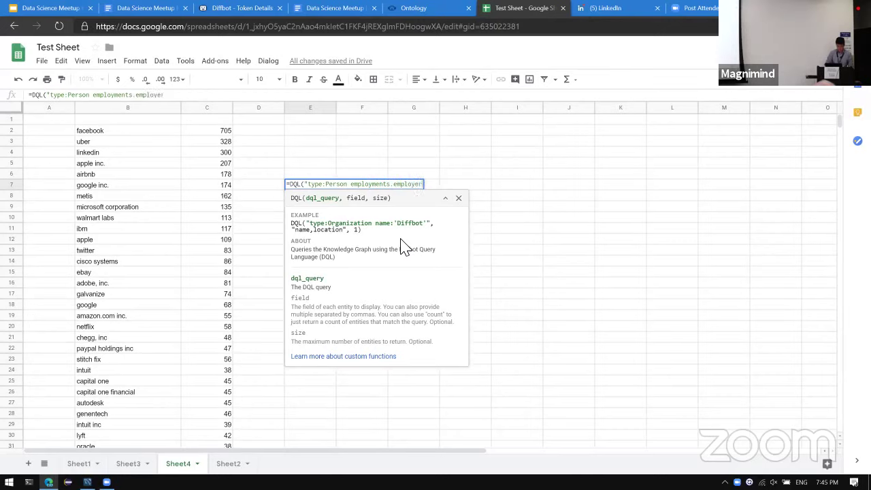
type(".name:'Sti")
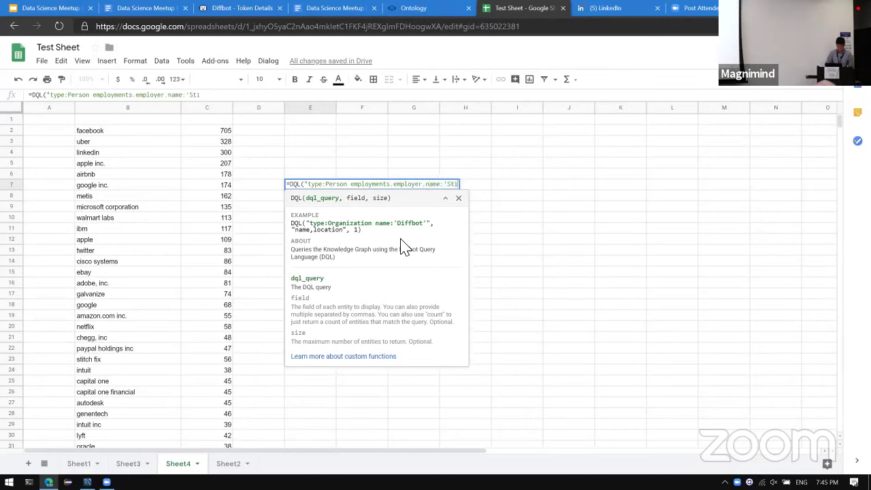
type("tch Fix'")
type("{")
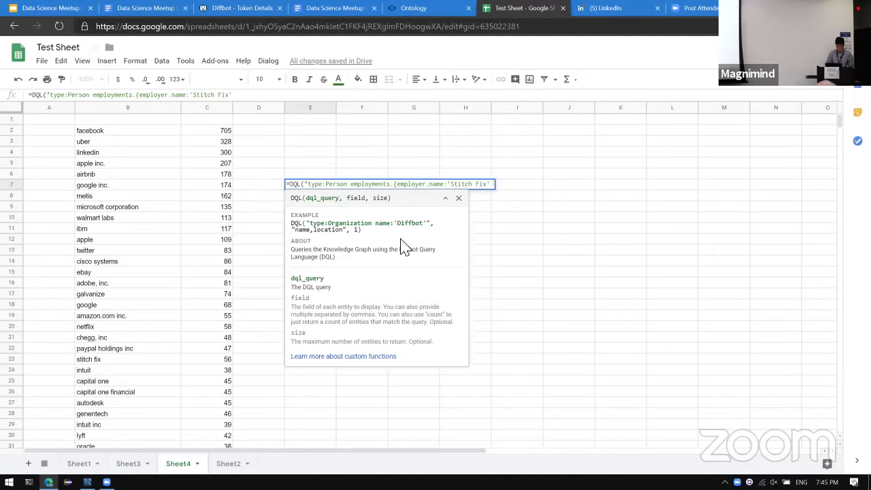
type(" title:'")
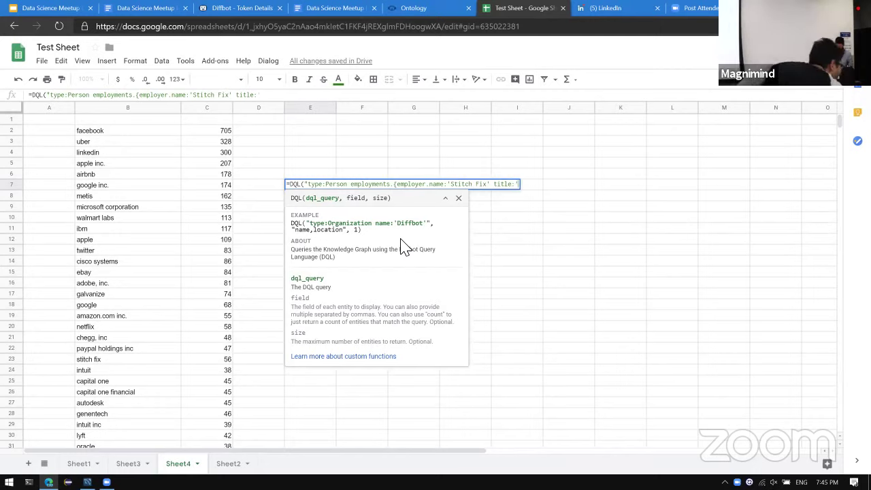
type("data scientist'")
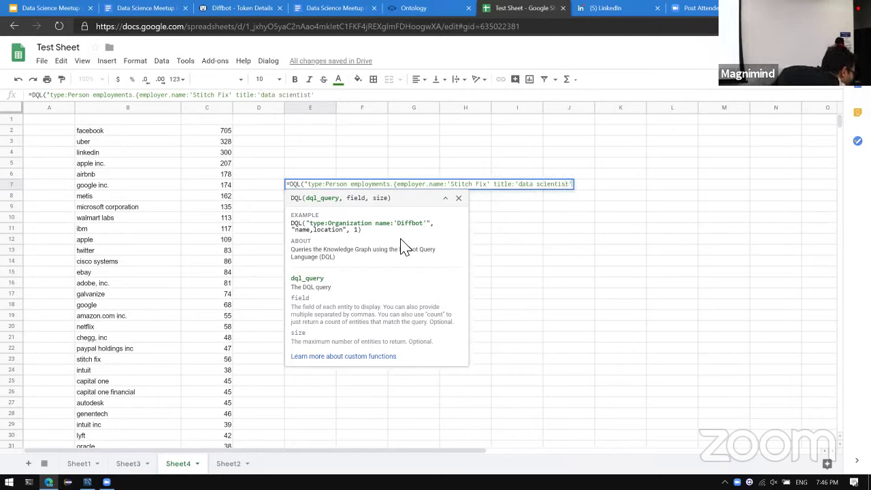
type("}\")")
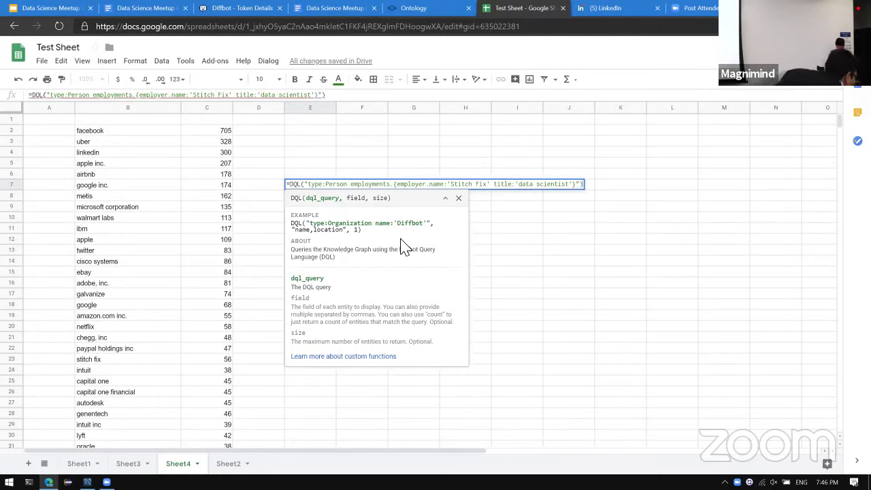
key("Return")
key("Up")
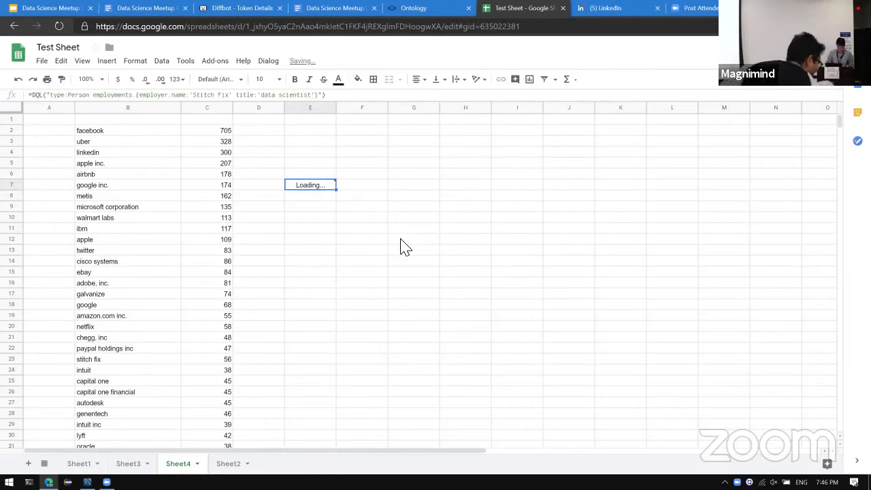
Select the query text in E7's formula and open app.diffbot.com/search in a new tab.
left_click(324, 99)
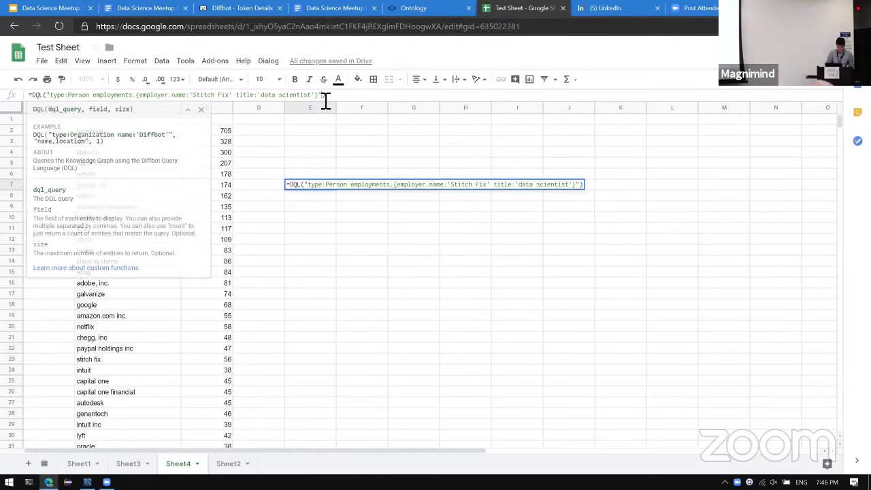
type(",")
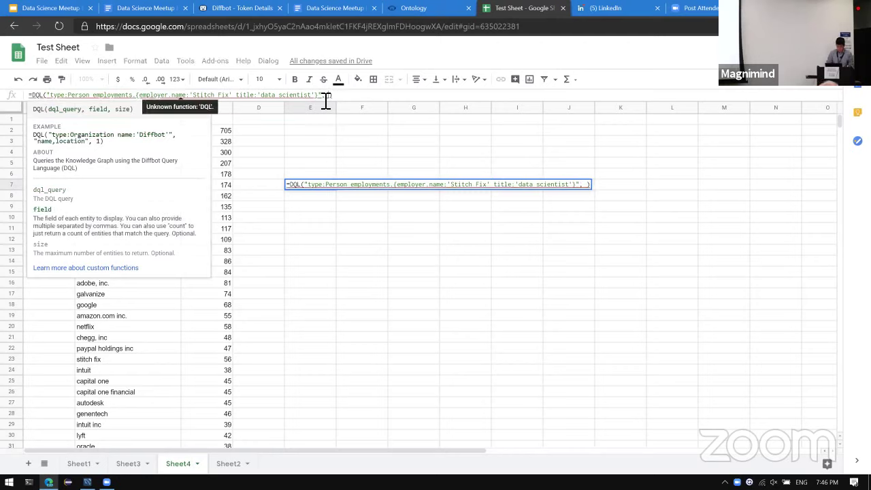
key("Escape")
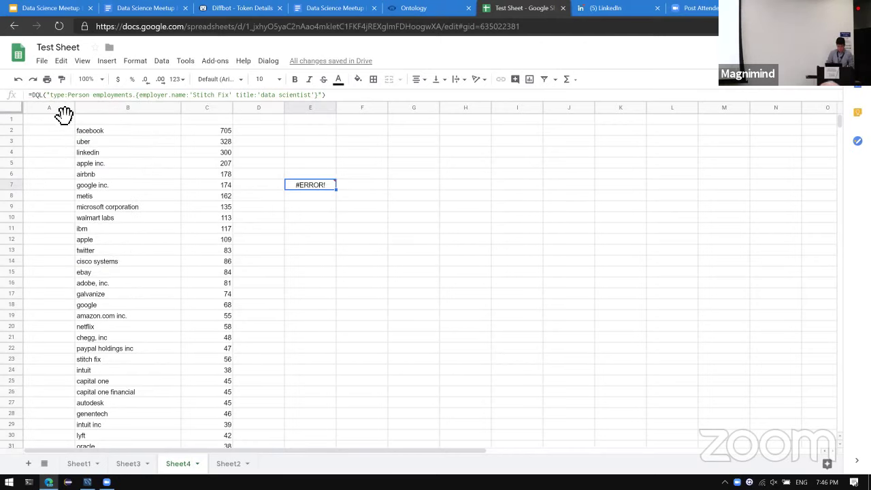
left_click_drag(52, 95, 317, 116)
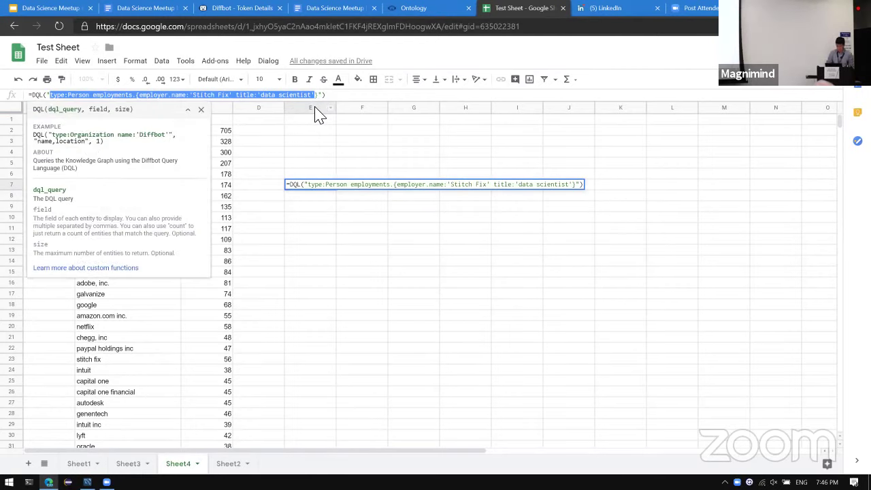
key("ctrl+t")
type("app.dif")
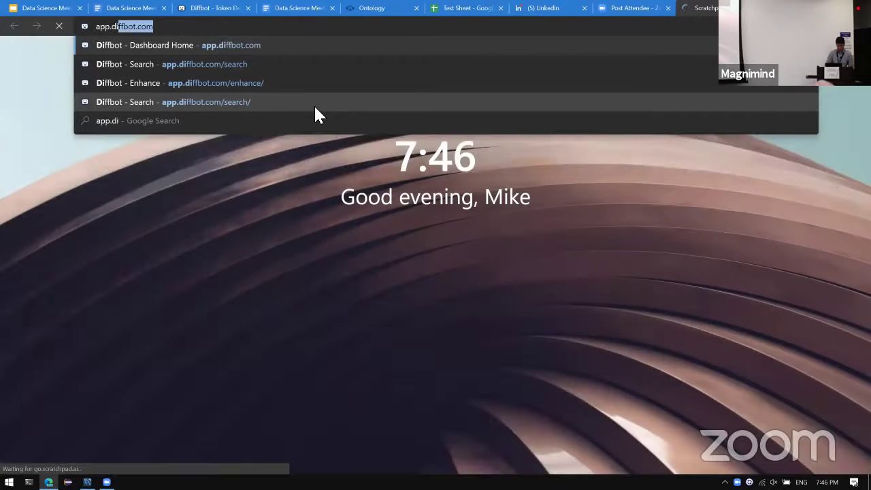
type("fbot.com/")
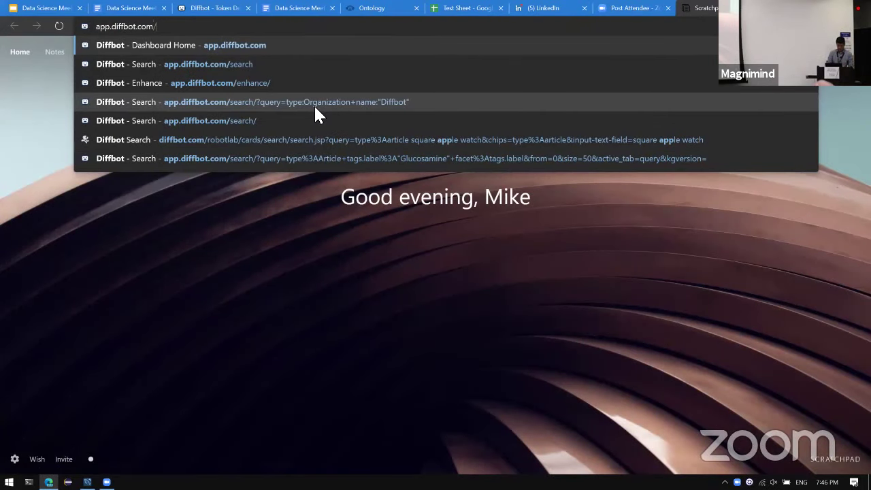
type("search")
Search Person entities where employments.employer.name contains 'Stitch Fix', returning 4,834 results.
key("Return")
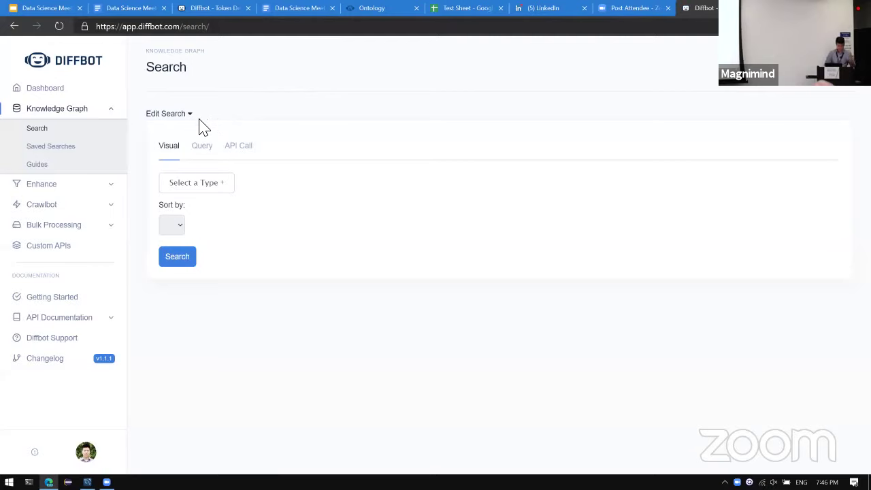
left_click(211, 189)
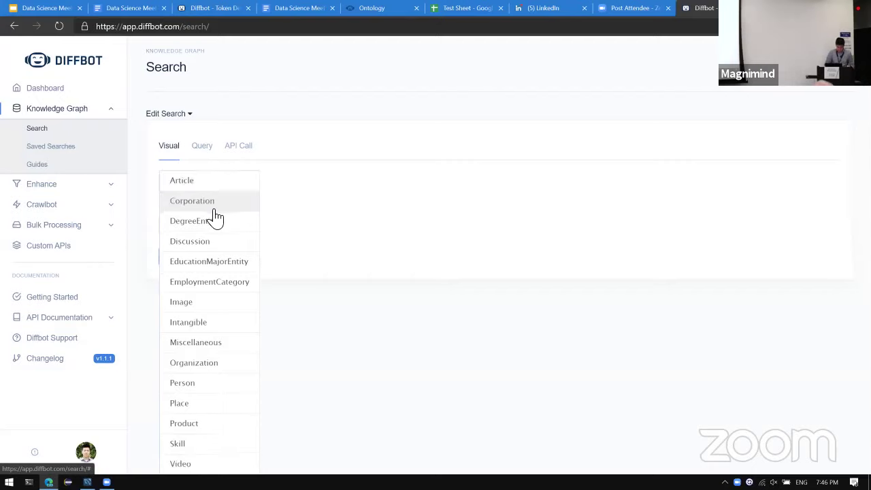
left_click(188, 384)
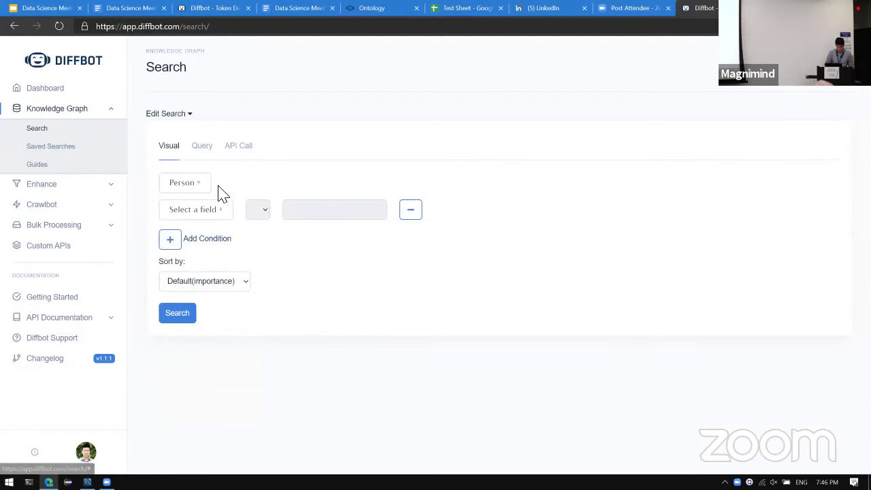
left_click(218, 211)
mouse_move(225, 250)
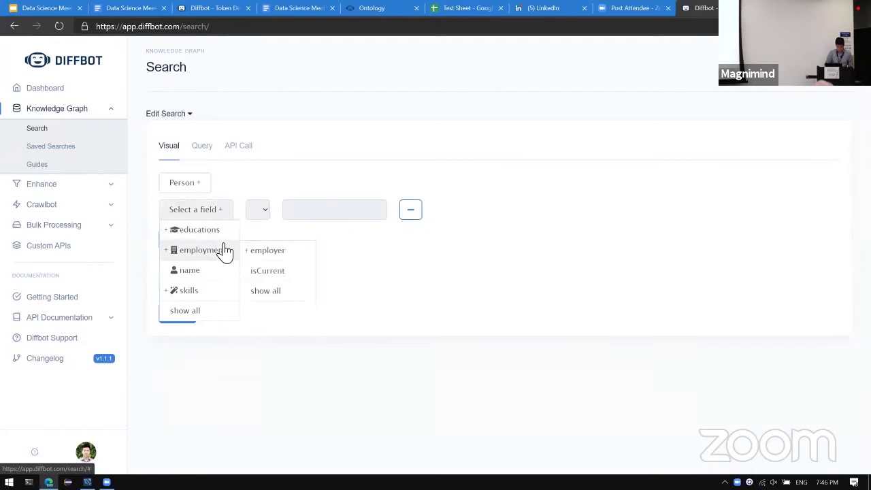
left_click(261, 252)
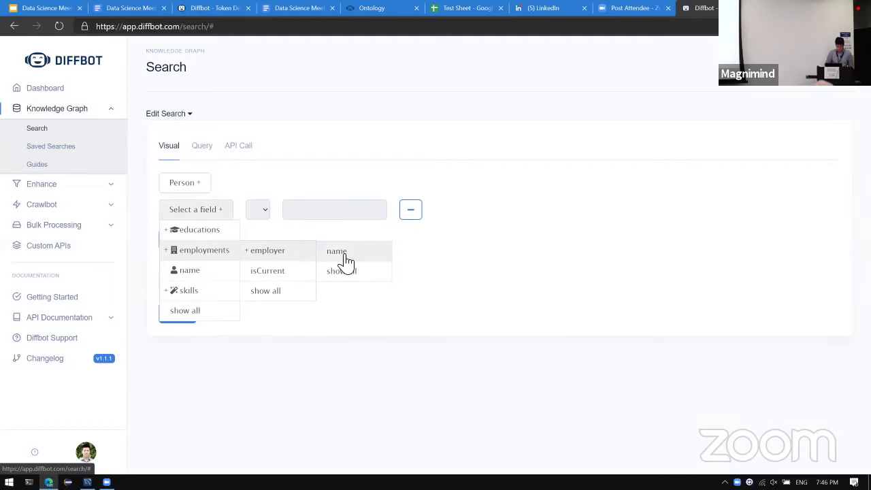
left_click(345, 257)
left_click(403, 218)
type("Stit")
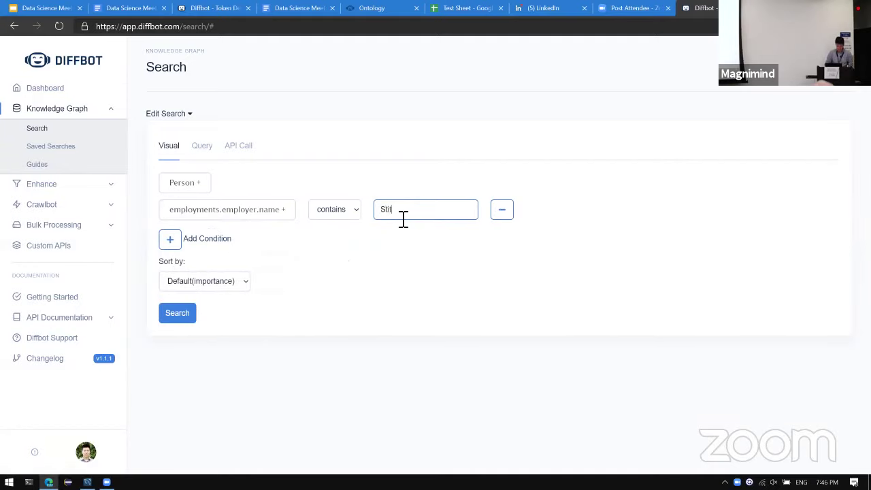
type("ch Fix")
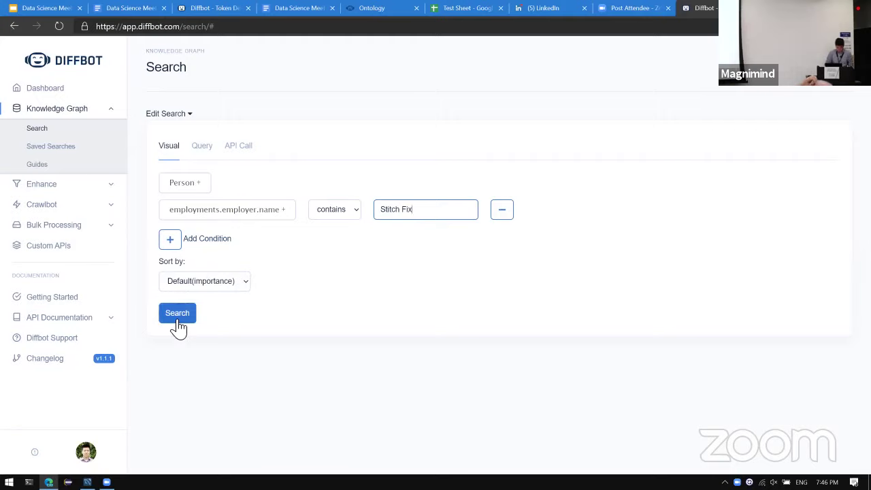
left_click(177, 322)
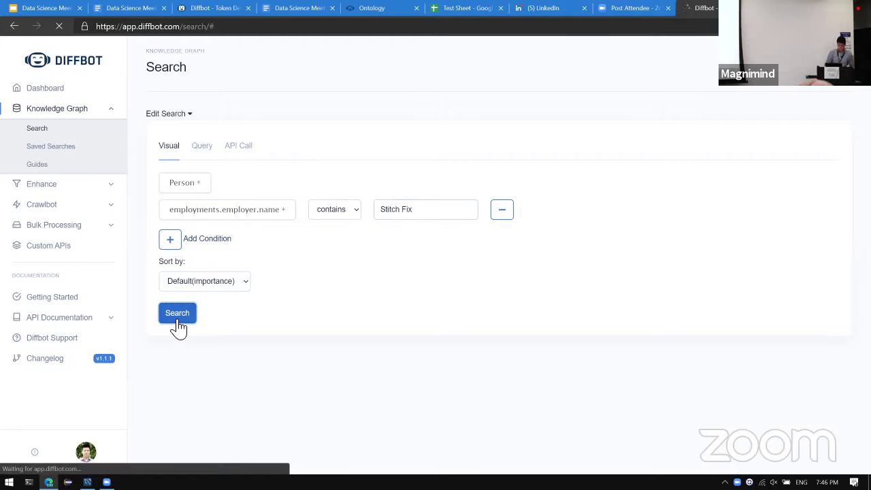
left_click(210, 145)
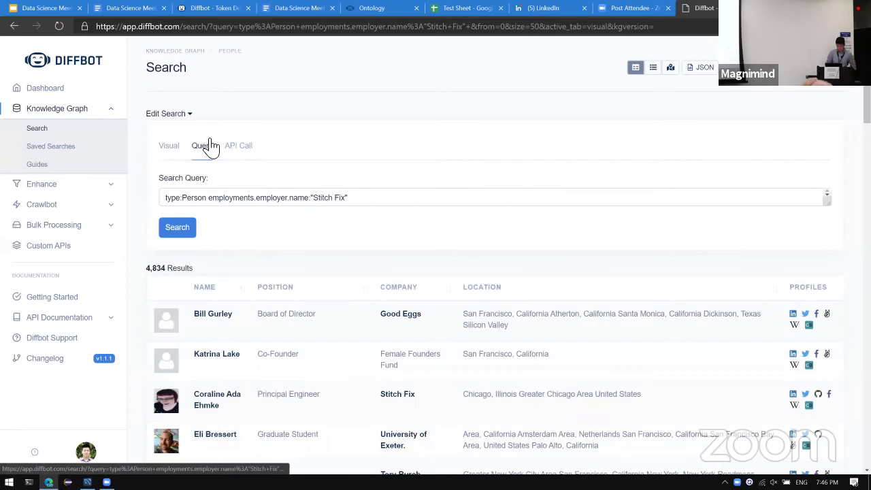
Run the query employments.{employer.name:"Stitch Fix" title:"data scientist"} and browse the 91 results.
left_click(265, 201)
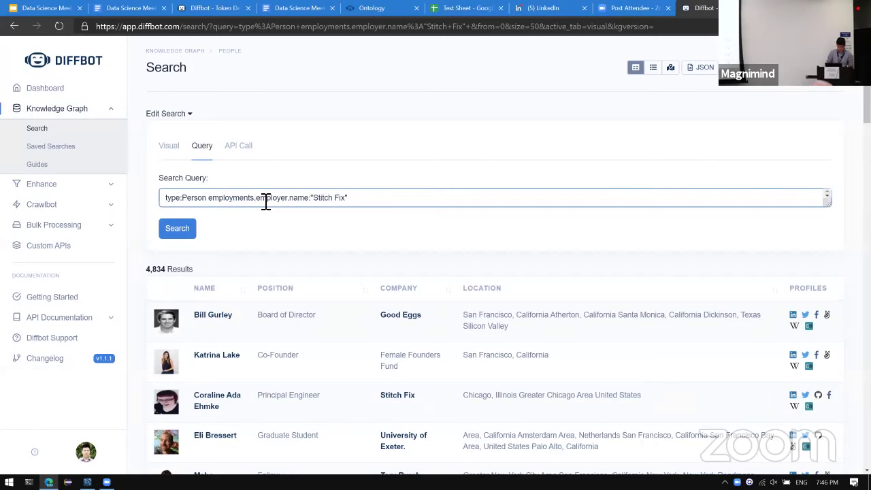
type("{")
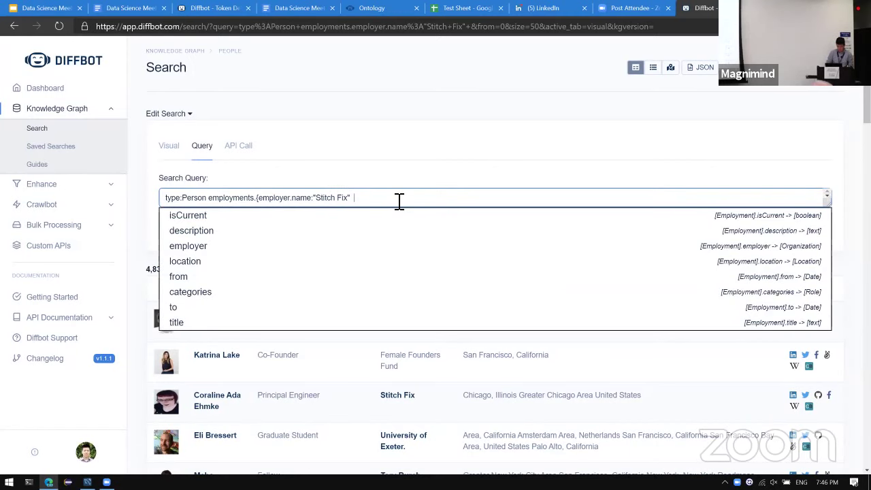
type("tit")
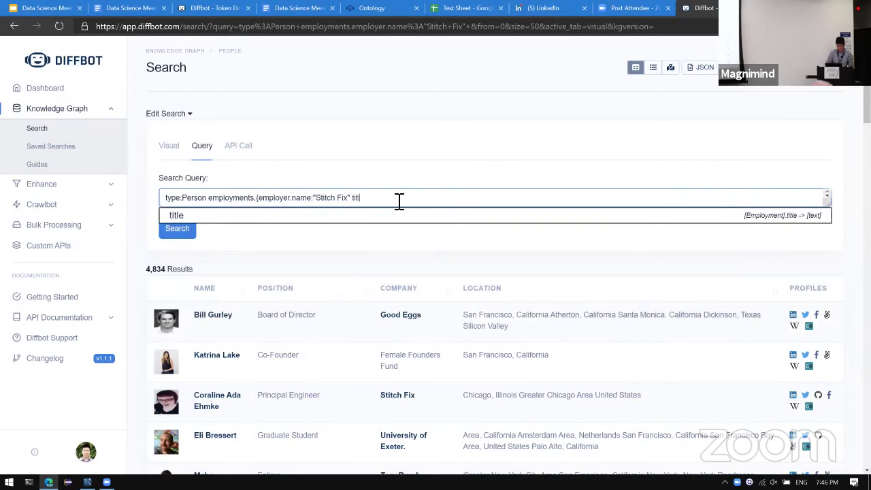
type("le:\"data scientist")
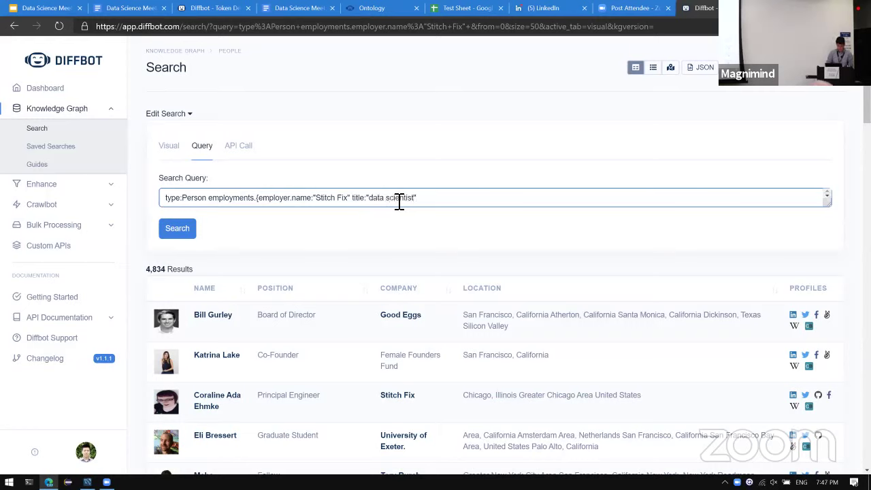
key("Return")
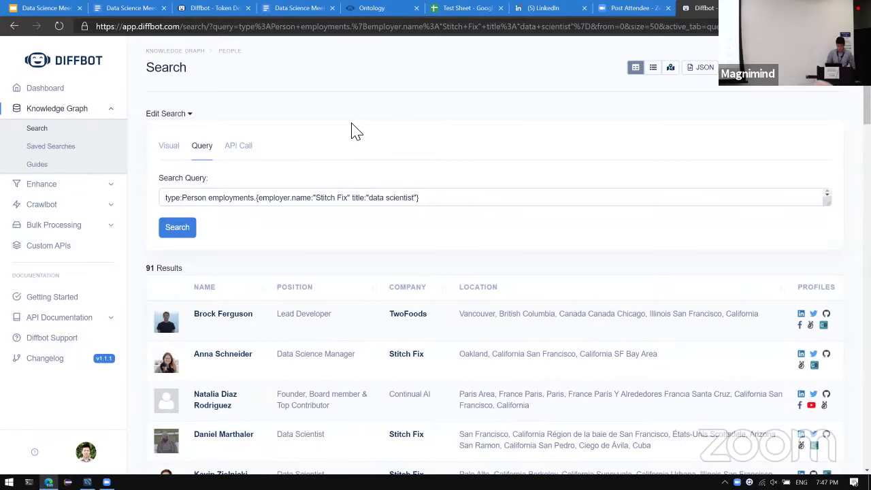
scroll(350, 130, "down", 3)
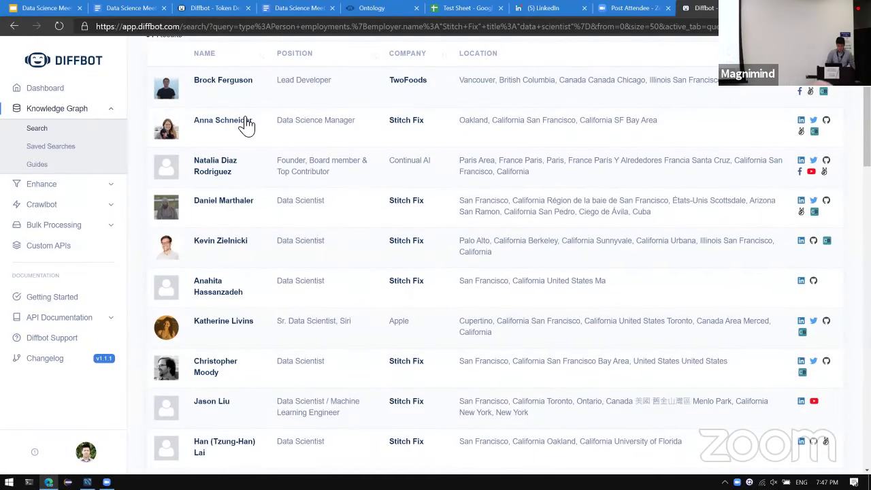
scroll(256, 207, "down", 1)
scroll(256, 208, "down", 1)
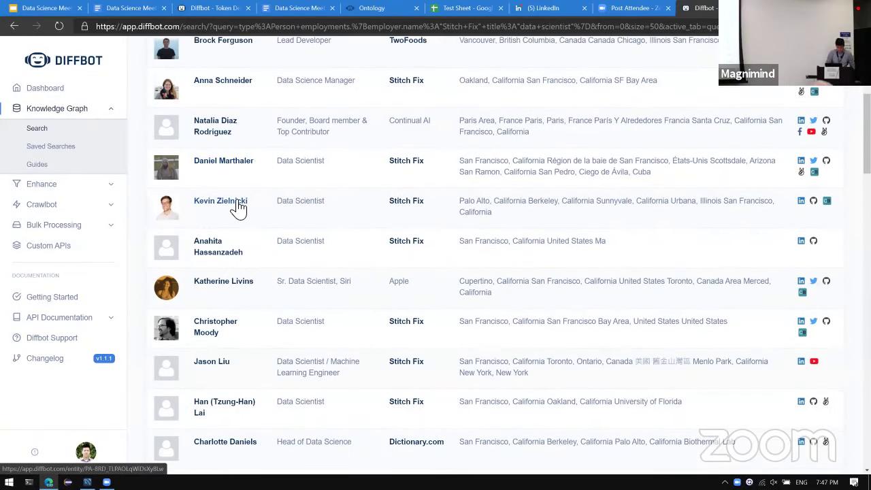
Open a Stitch Fix data scientist's profile and launch their Crunchbase page in a new tab.
left_click(239, 208)
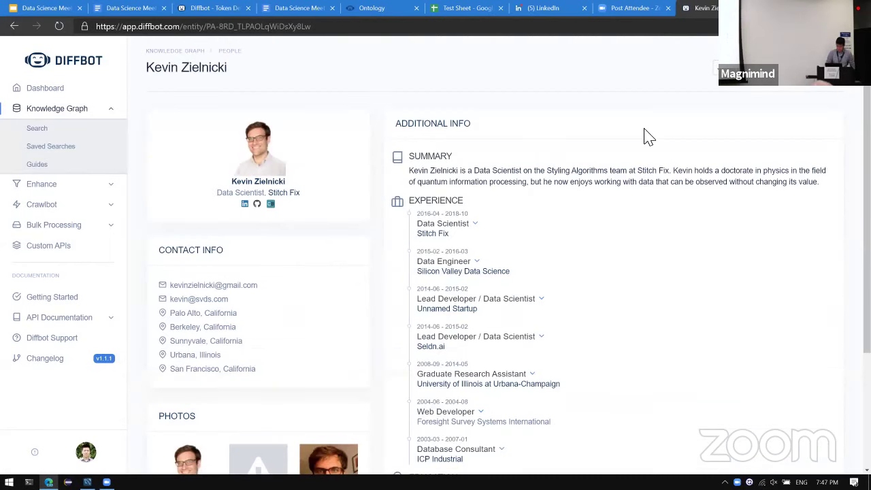
scroll(399, 152, "down", 1)
scroll(402, 154, "up", 1)
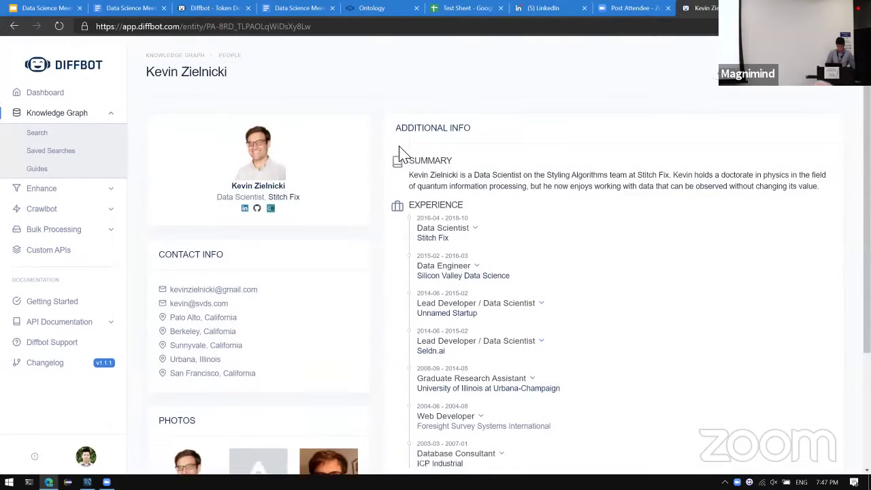
scroll(402, 153, "down", 1)
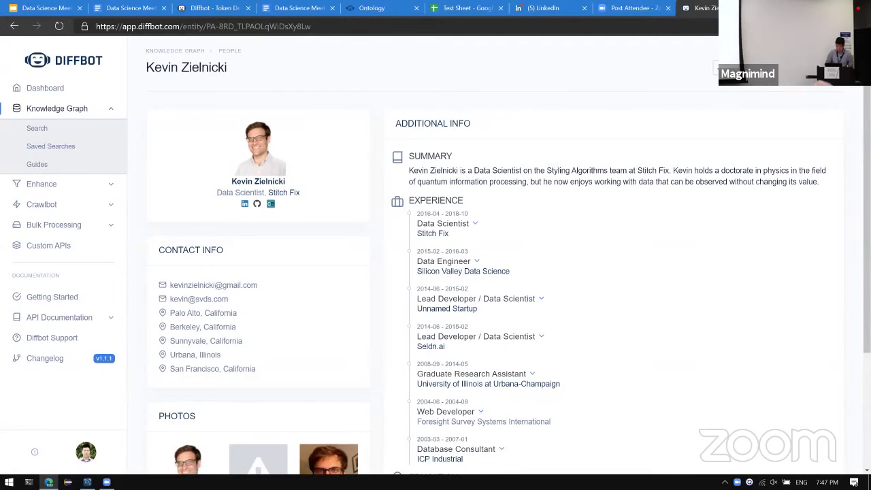
left_click(270, 204, "ctrl")
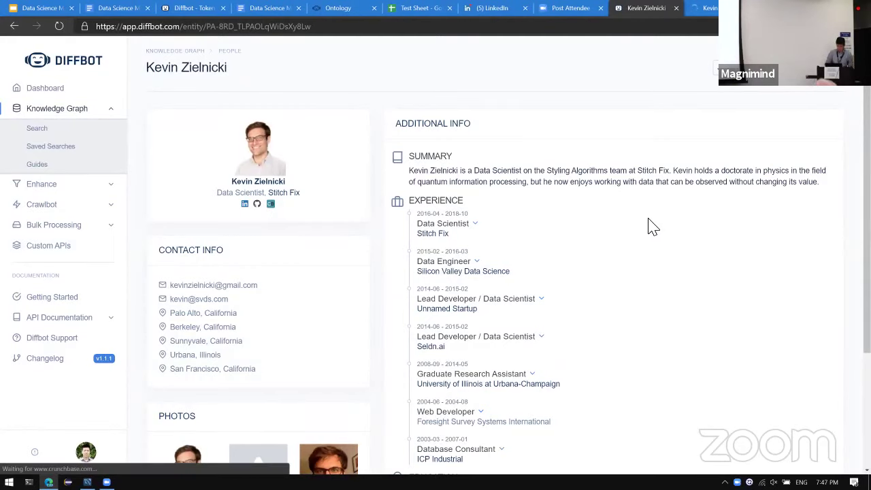
key("ctrl+Tab")
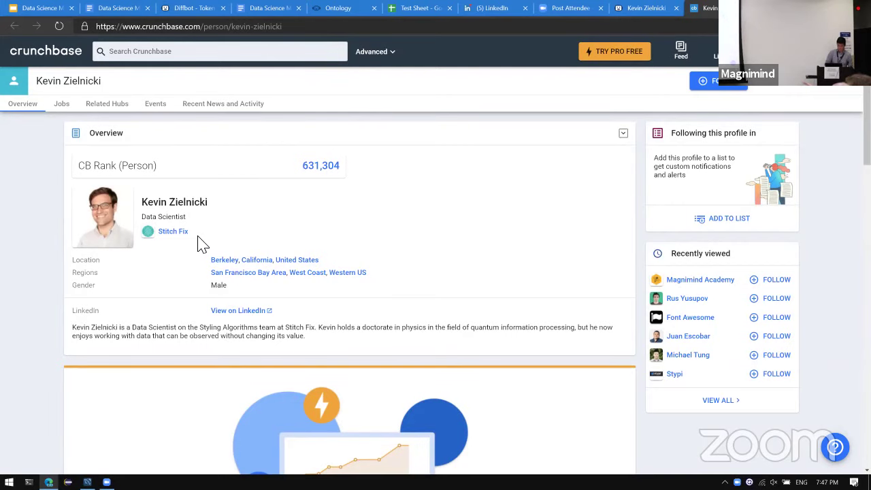
key("ctrl+shift+Tab")
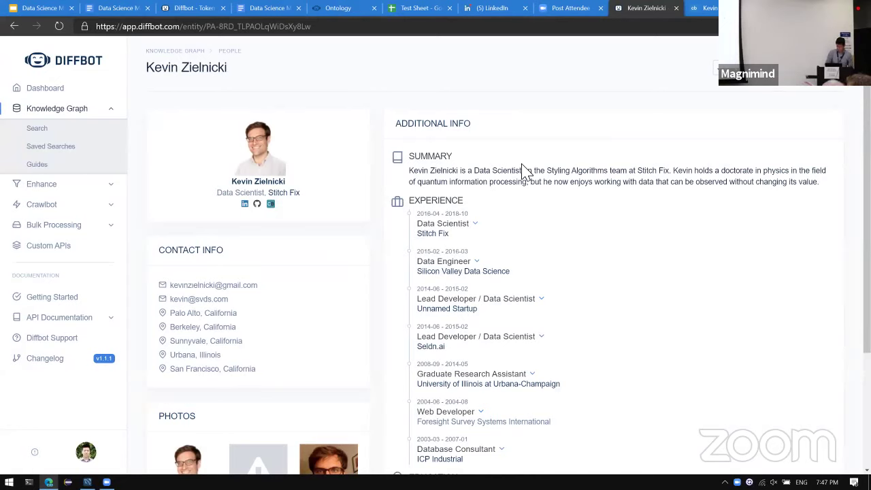
Select the entire Summary paragraph on the Diffbot profile page.
triple_click(517, 171)
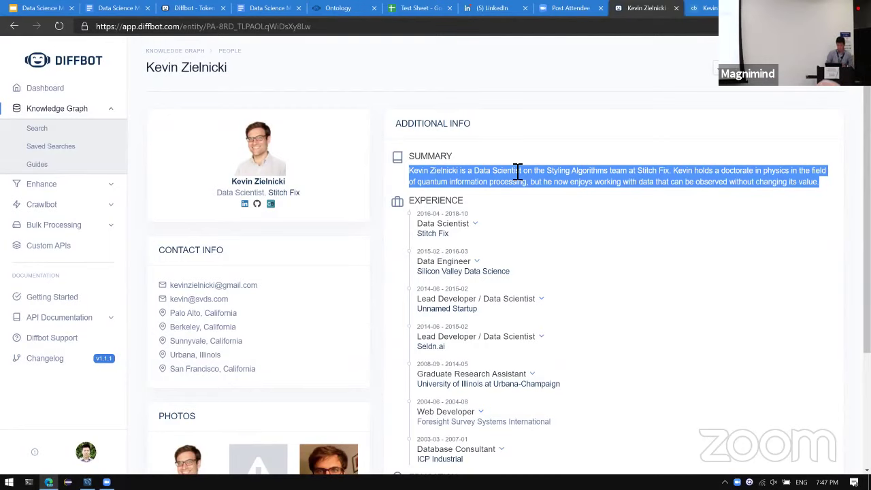
scroll(517, 172, "down", 3)
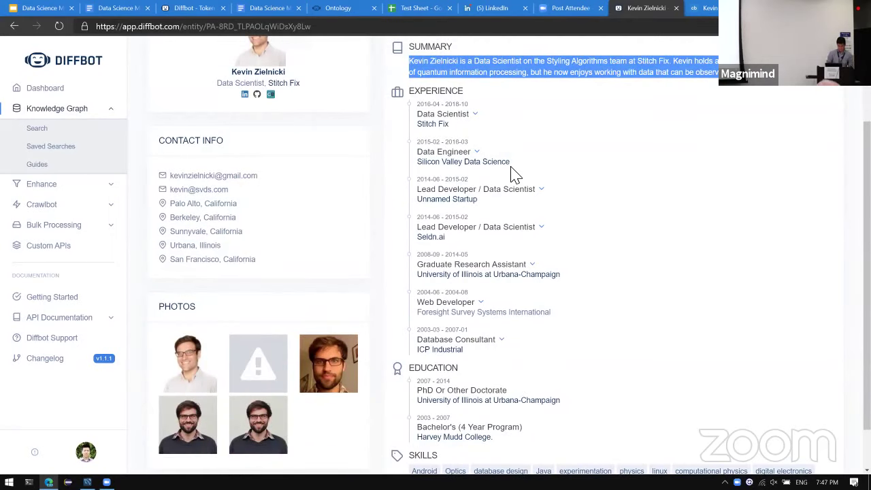
scroll(515, 174, "up", 3)
scroll(515, 173, "down", 4)
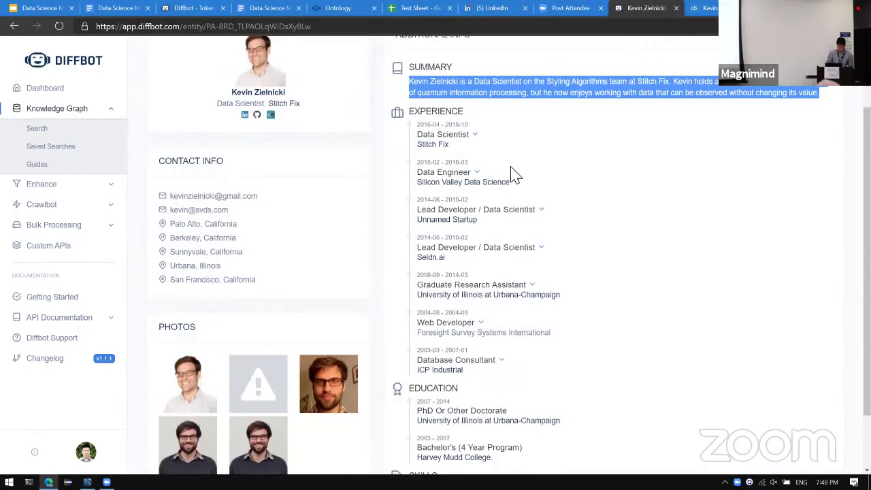
scroll(516, 174, "up", 5)
Cycle through the open tabs to land on the meetup deck at slide 17.
key("ctrl+shift+Tab")
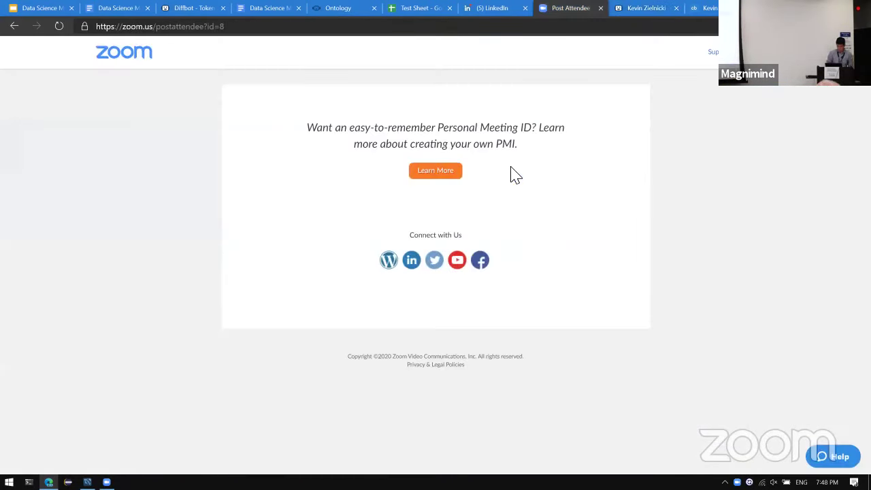
key("ctrl+Tab")
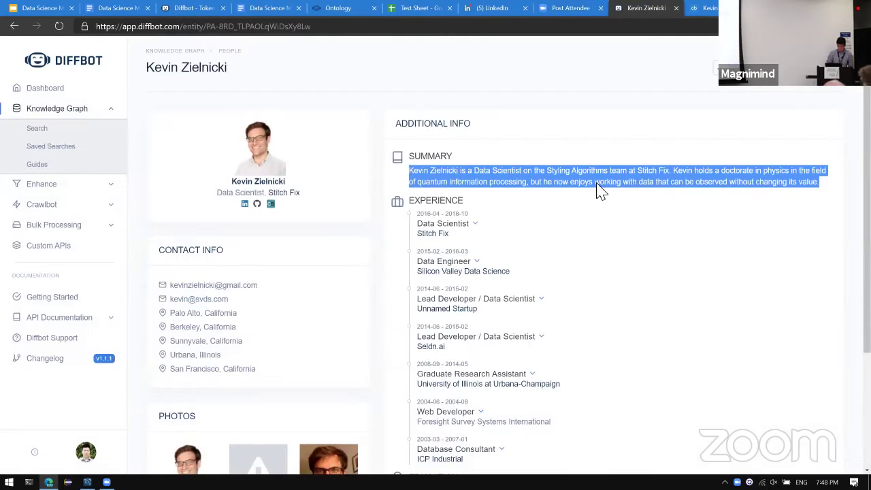
key("ctrl+1")
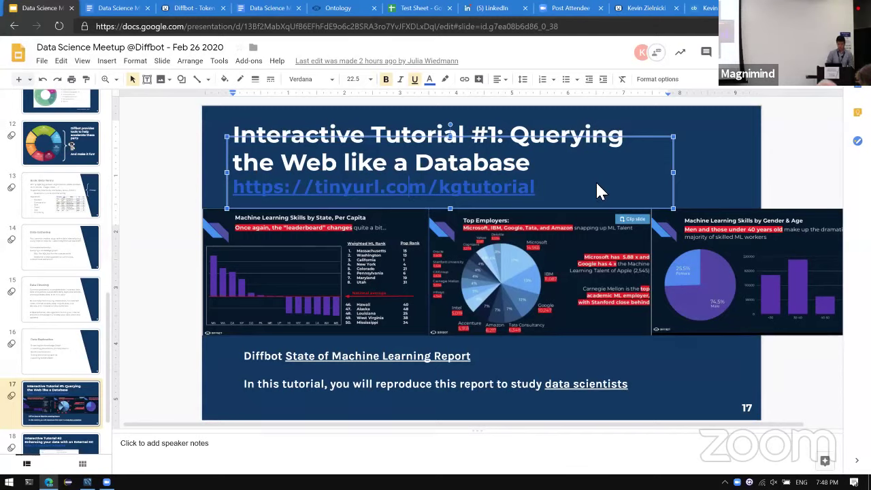
In the tutorials document, open Tutorial #2's CUSTOMER_DELIVERY_MANIFEST_T_DUMP53.csv gist link in a new tab.
key("ctrl+Tab")
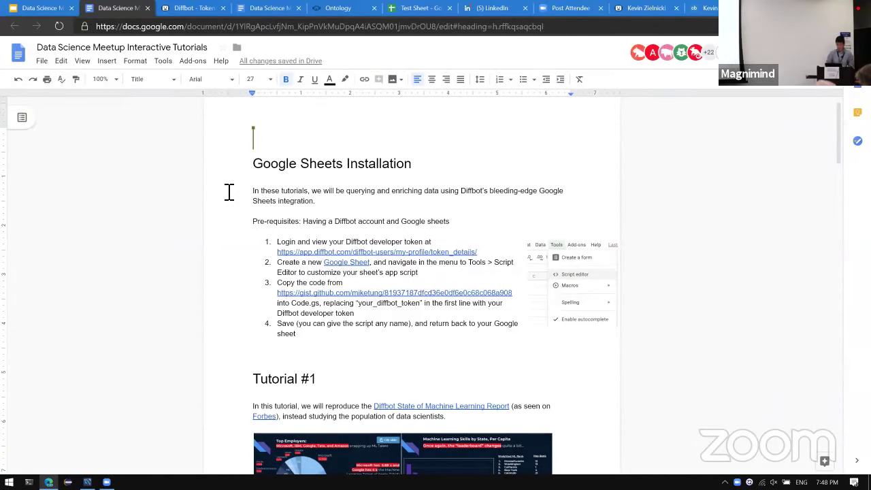
scroll(229, 193, "down", 15)
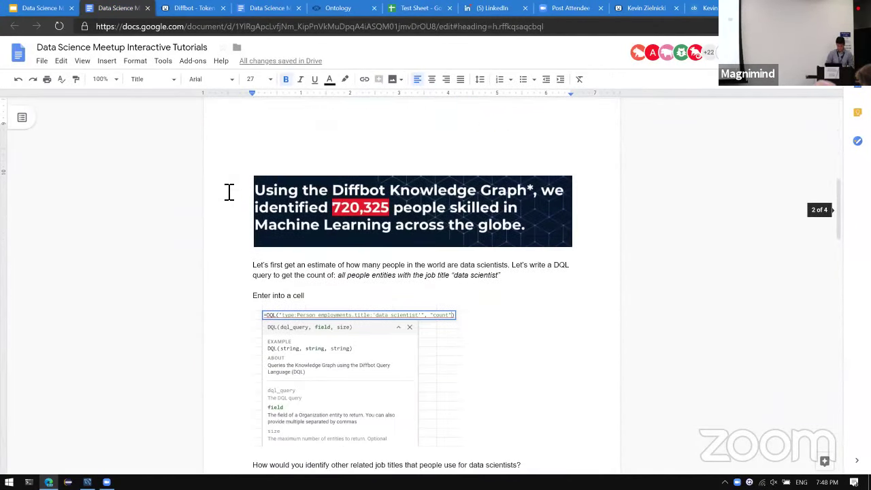
scroll(229, 193, "down", 15)
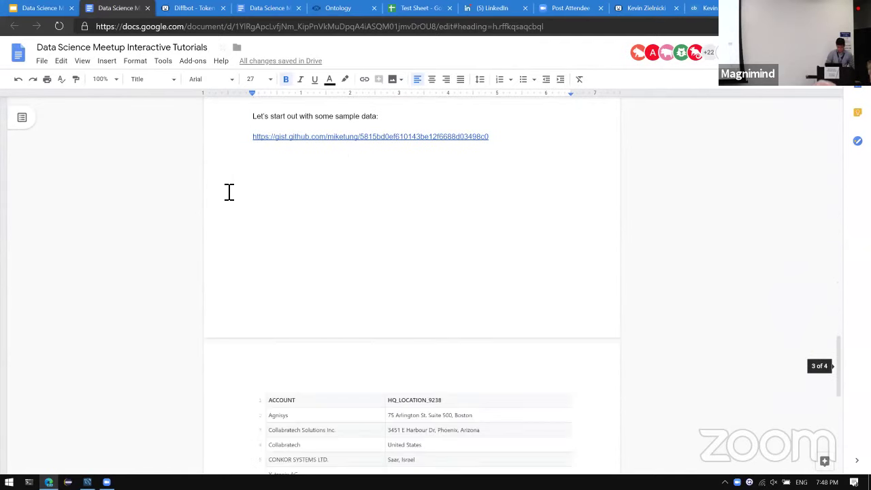
scroll(229, 192, "down", 5)
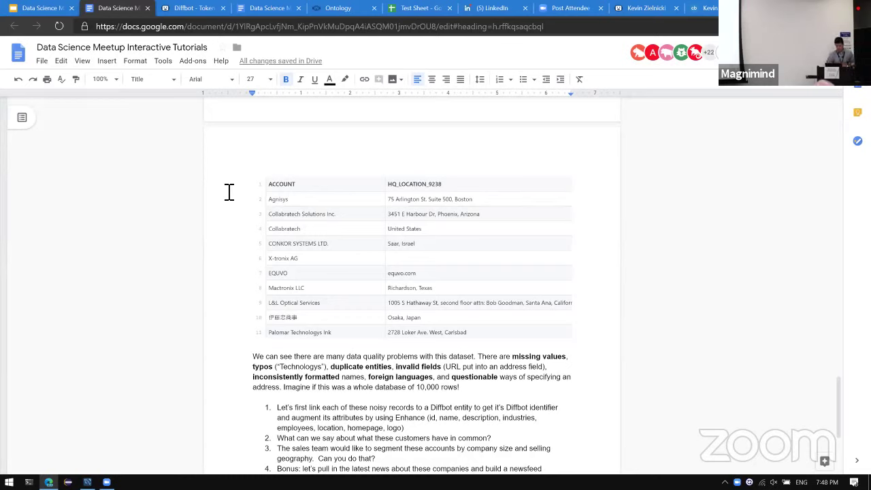
scroll(228, 169, "up", 4)
scroll(229, 167, "up", 2)
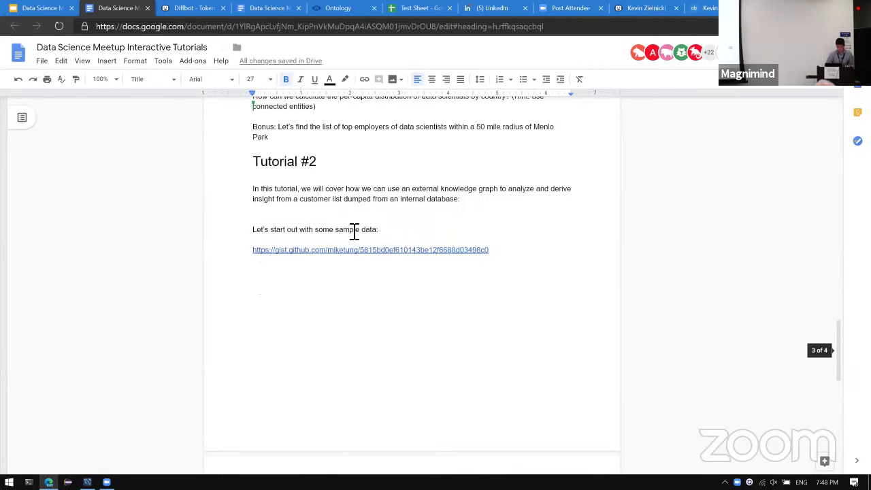
left_click(331, 250)
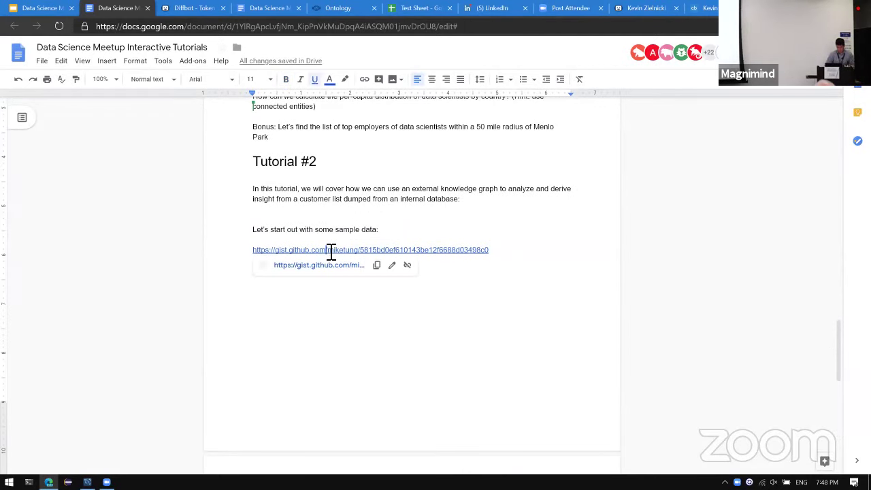
left_click(310, 267)
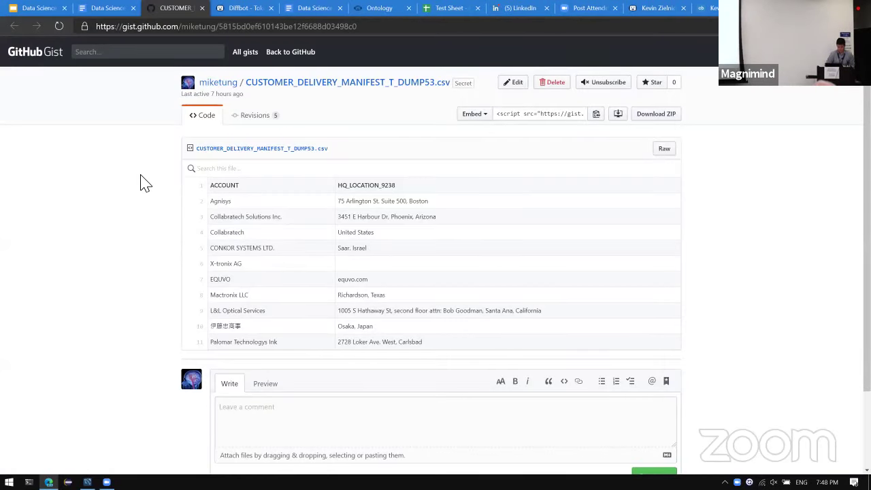
scroll(140, 182, "down", 1)
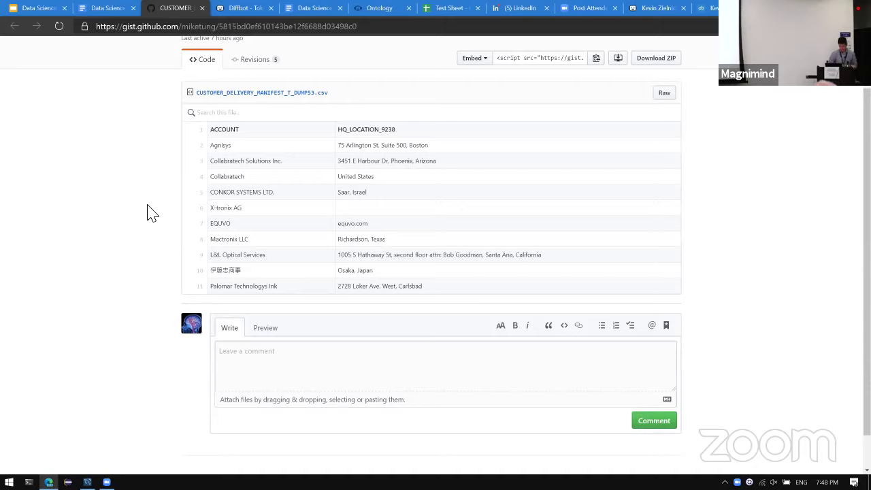
left_click(107, 14)
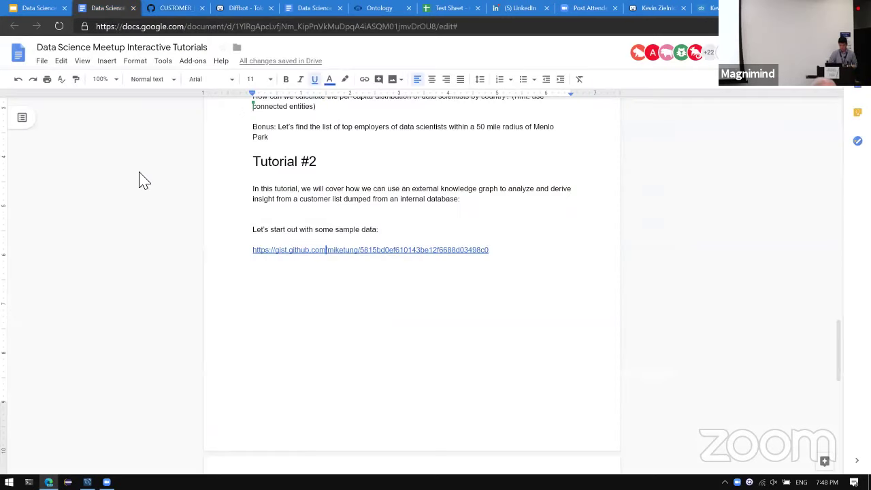
scroll(140, 181, "down", 10)
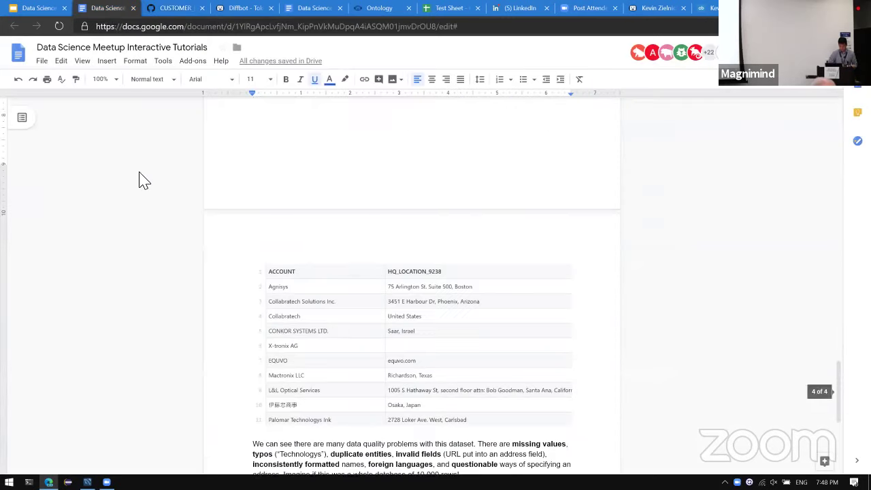
left_click(190, 9)
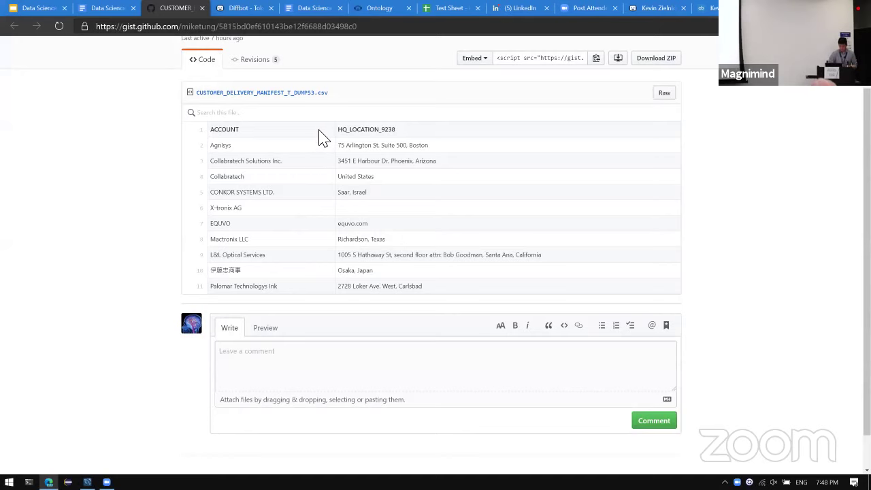
Zoom to 150% and highlight inconsistent addresses in rows 2, 3, 9 and EQUVO's website location.
key("ctrl+plus")
key("ctrl+plus")
key("ctrl+plus")
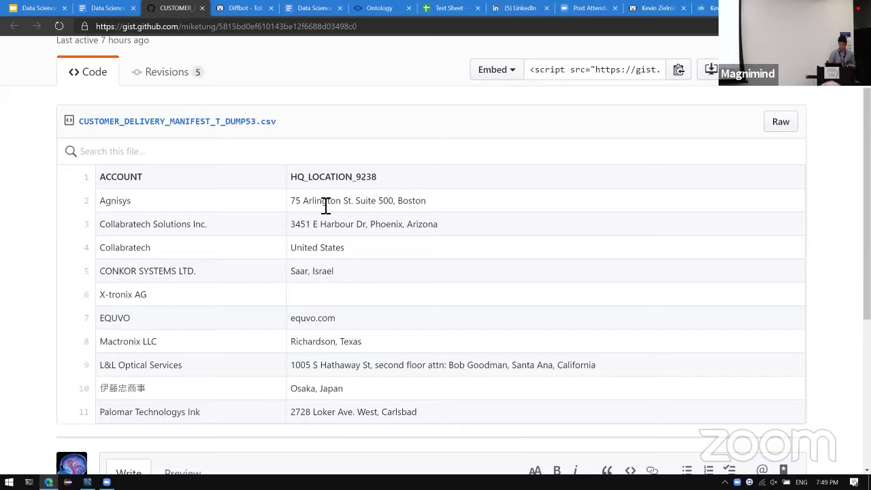
left_click_drag(292, 201, 445, 210)
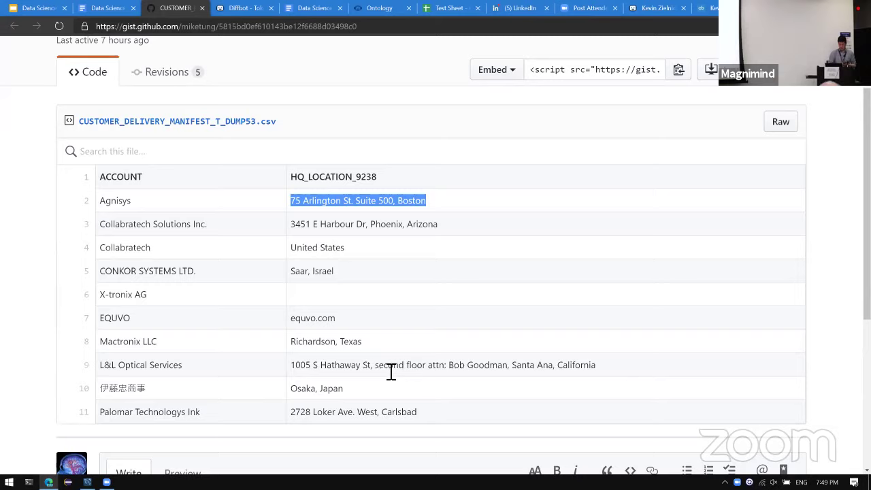
left_click_drag(379, 366, 520, 368)
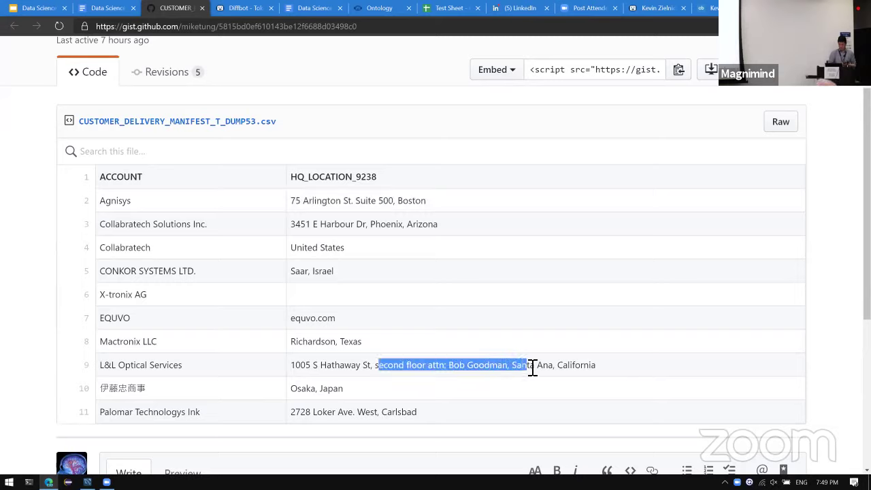
left_click(458, 383)
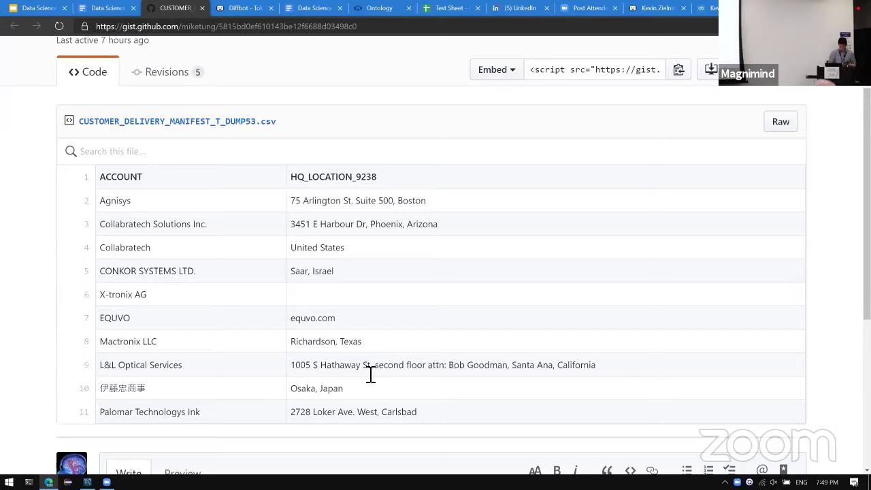
scroll(352, 402, "down", 1)
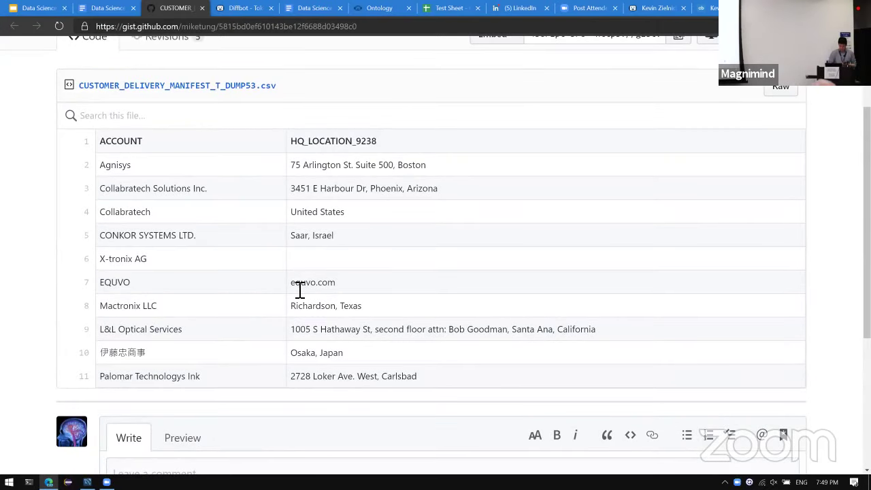
left_click_drag(296, 287, 363, 281)
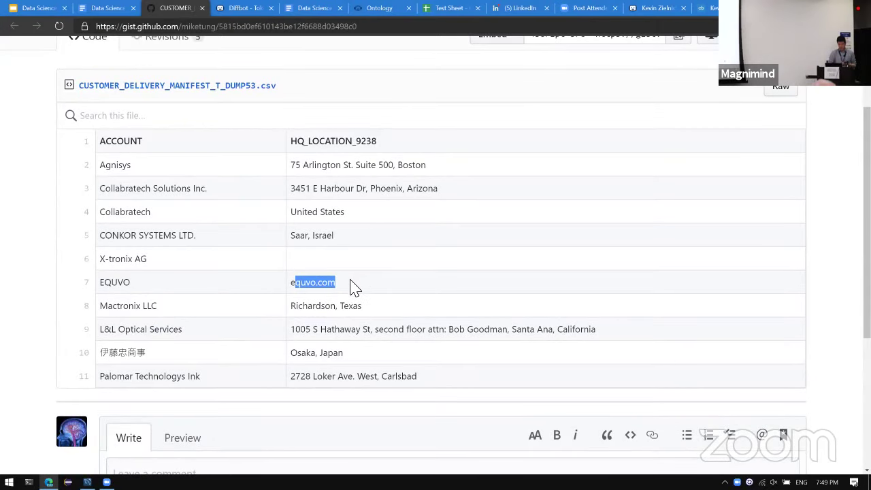
left_click(353, 287)
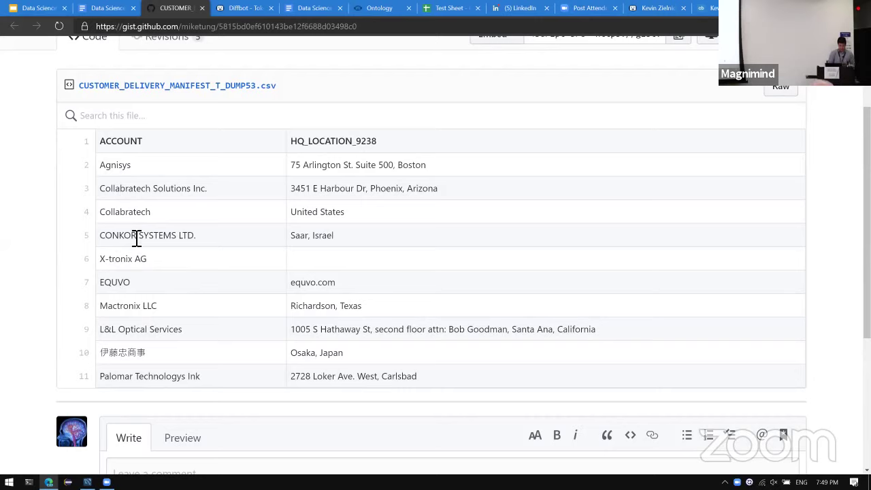
Highlight the Japanese company name in row 10 and the misspelled 'Technologys' in row 11.
scroll(157, 275, "down", 1)
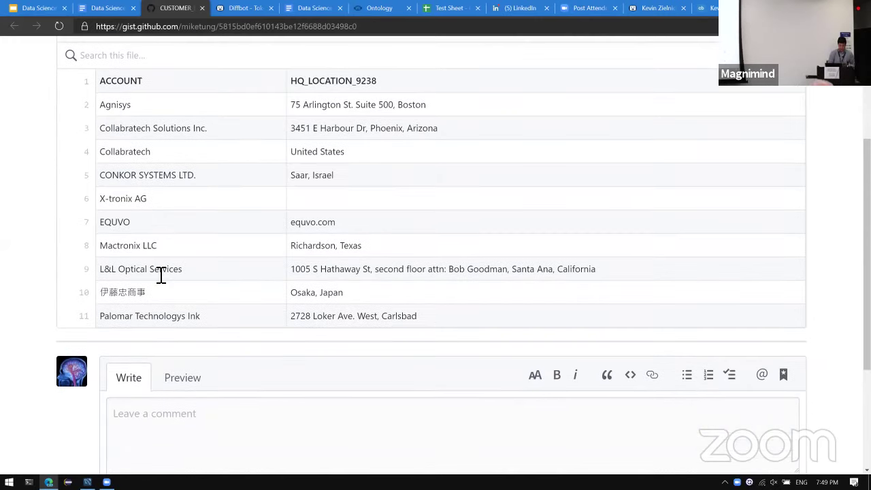
double_click(114, 293)
double_click(164, 324)
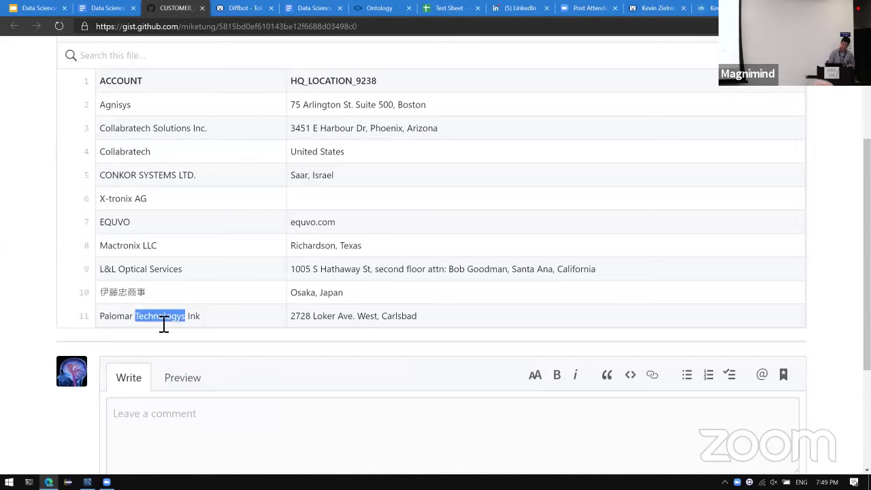
left_click(214, 323)
scroll(315, 296, "up", 1)
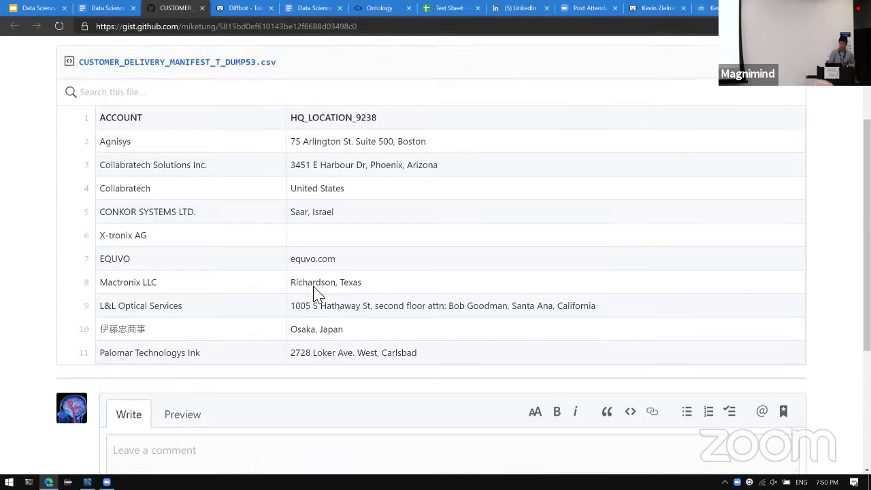
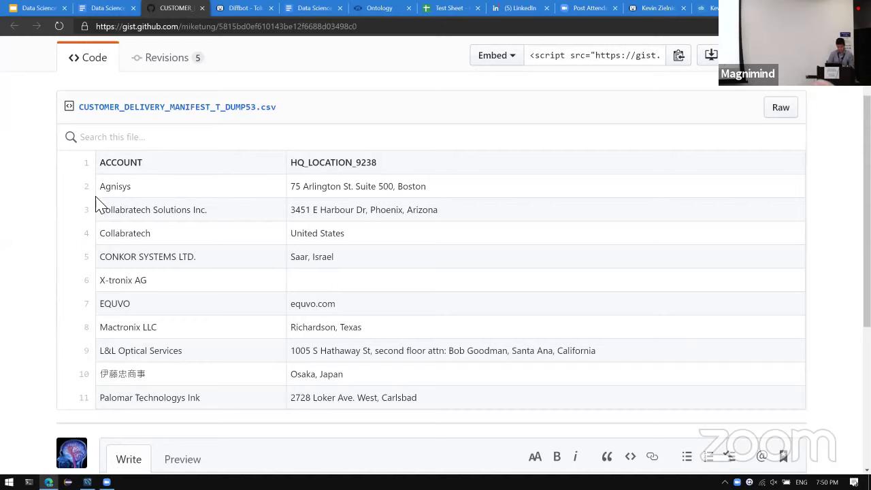
Copy the ten account names and HQ locations from the Gist CSV table, then switch to the Test Sheet tab.
left_click_drag(109, 187, 428, 346)
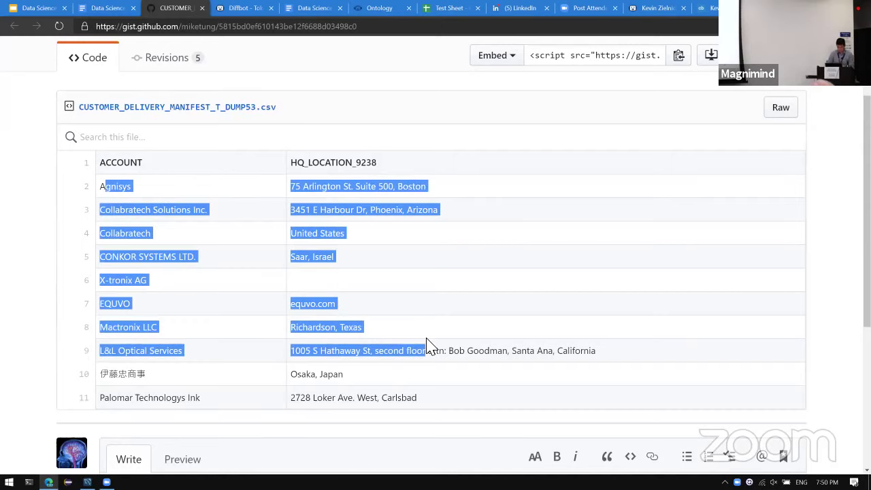
left_click(249, 289)
left_click_drag(422, 398, 103, 186)
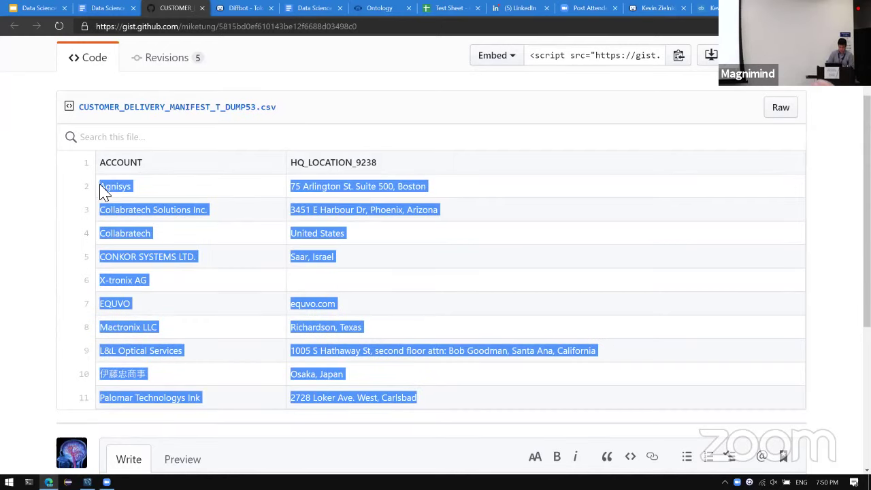
key("ctrl+Tab")
key("ctrl+Tab")
key("ctrl+Tab")
key("ctrl+Tab")
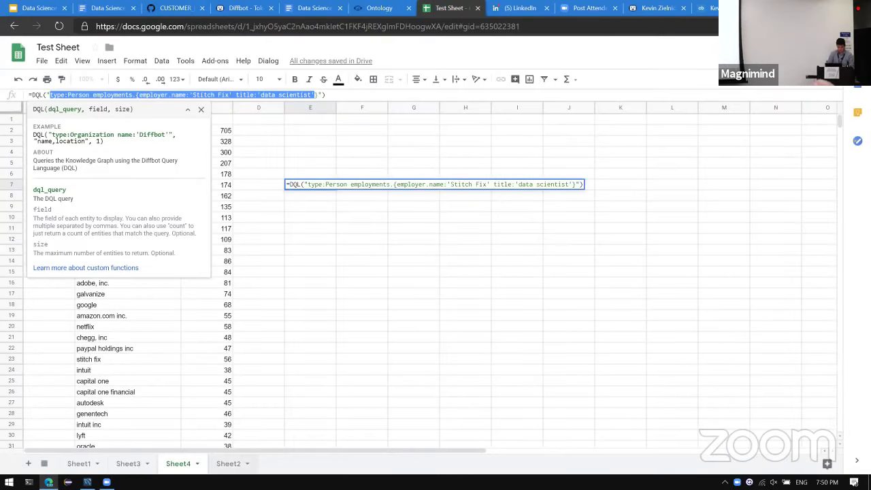
Add a new Sheet5 and paste the company list into D4:E13.
key("Escape")
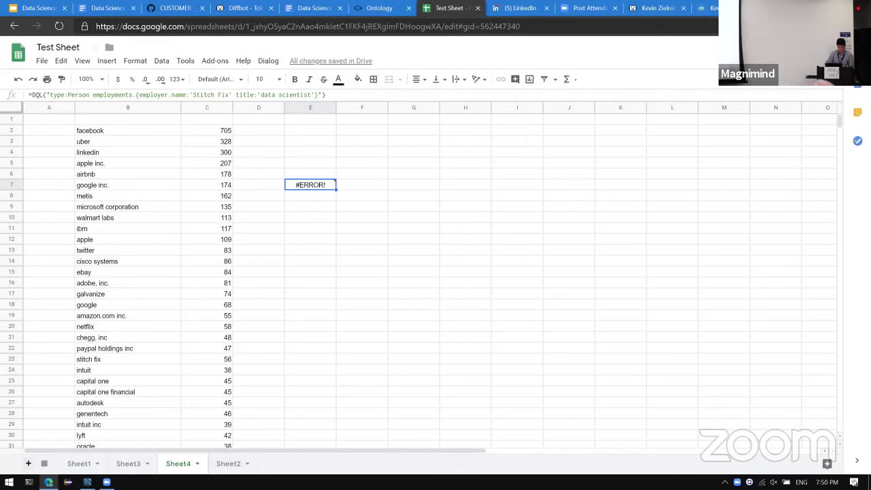
left_click(28, 463)
left_click(148, 152)
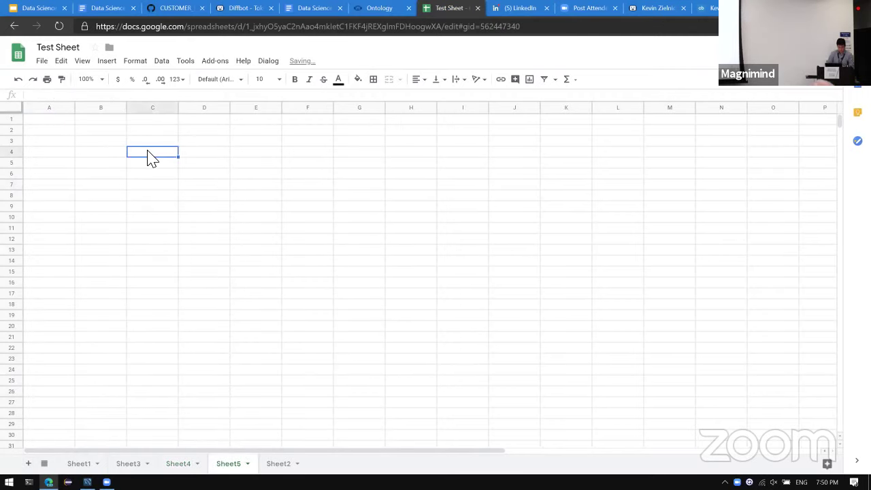
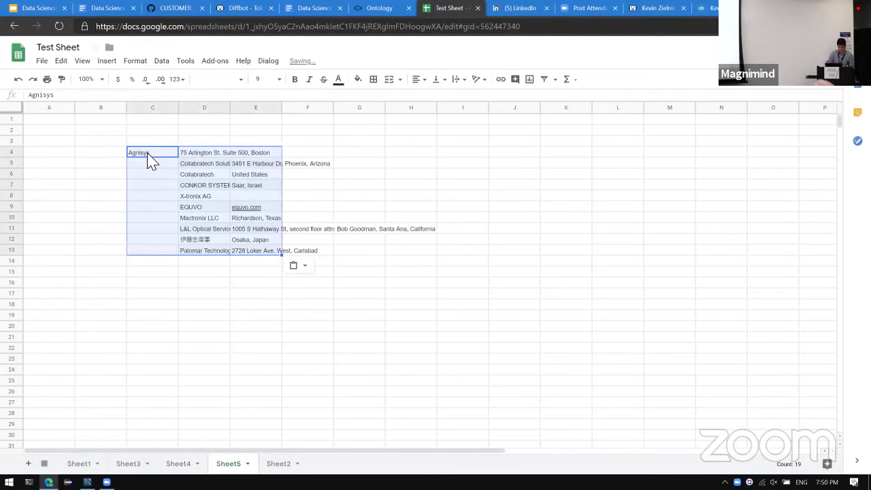
left_click(150, 160)
key("shift+Right")
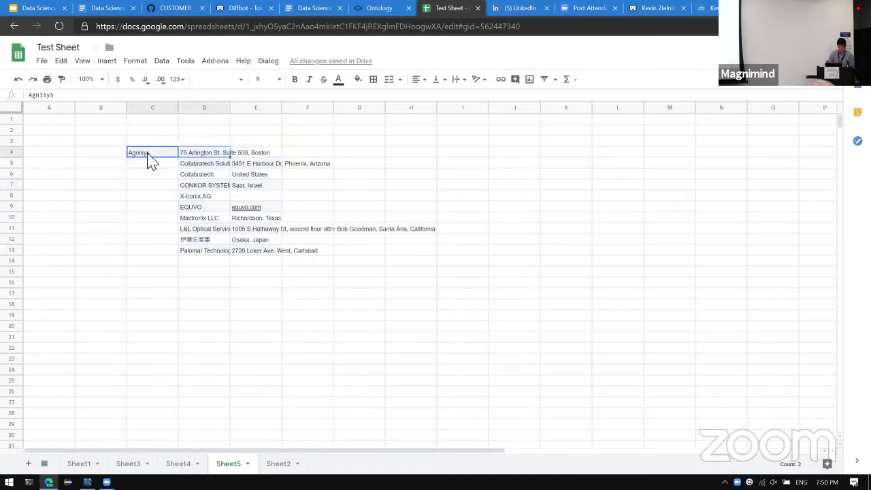
key("ctrl+x")
key("Right")
key("ctrl+v")
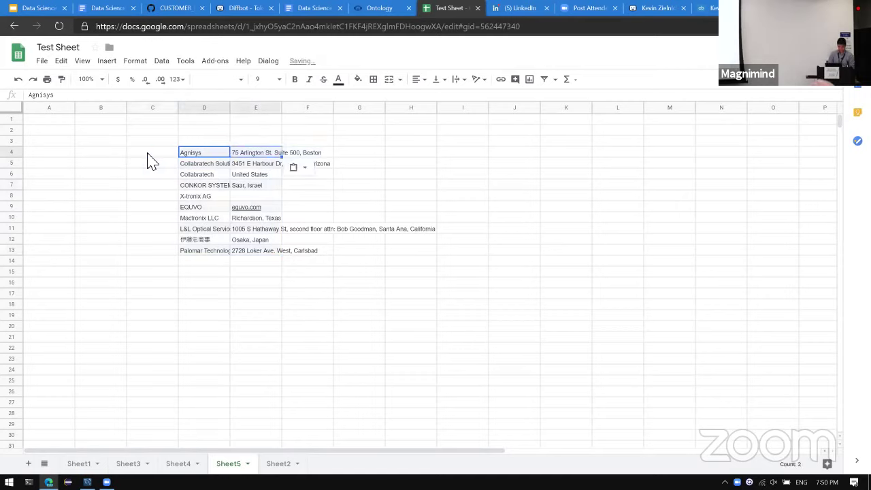
Widen column D so full company names like Collabratech Solutions Inc. show.
key("Down")
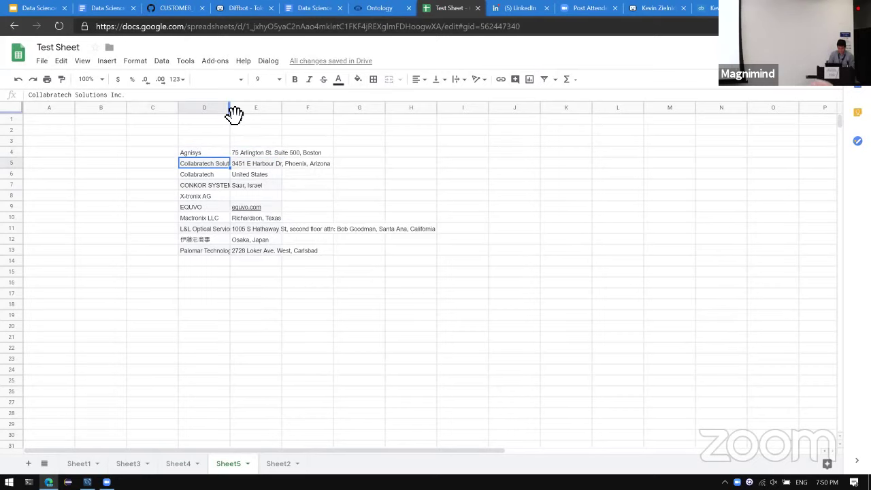
left_click_drag(230, 111, 379, 107)
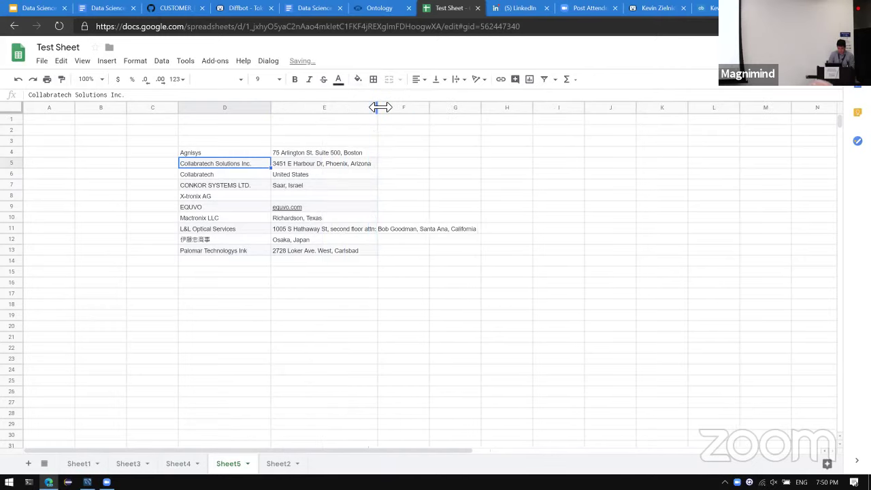
left_click(232, 305)
key("Up")
key("Up")
key("Up")
key("Up")
key("Up")
key("Up")
key("Up")
key("Up")
key("Up")
key("Up")
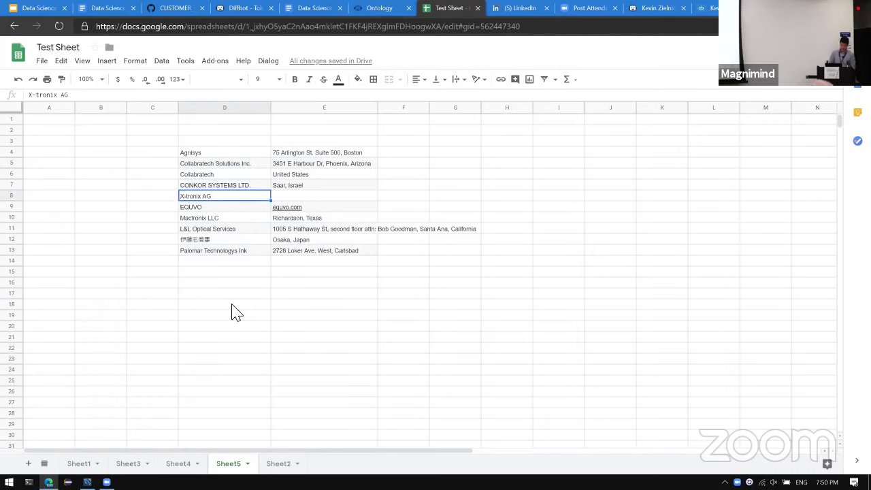
key("Up")
key("Up")
key("Up")
key("Up")
key("Up")
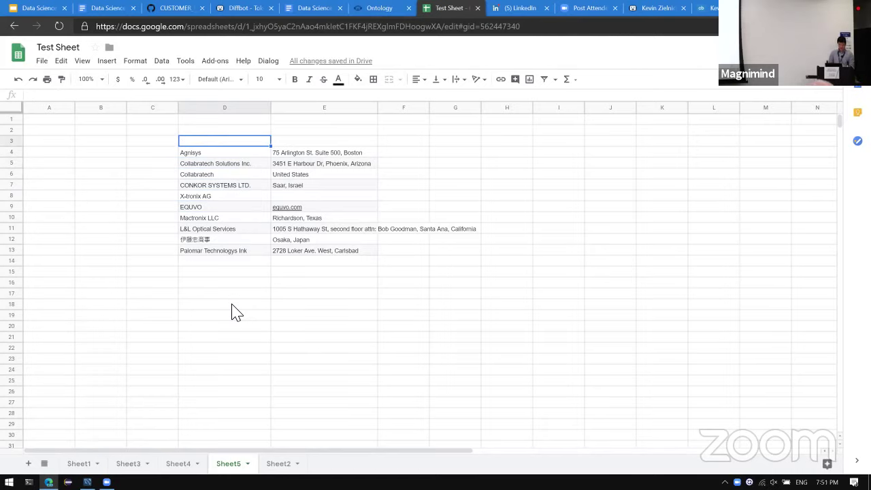
Add bold, centred 'Company Name' and 'Address' headers in D3 and E3.
type("CCompany Name")
key("Return")
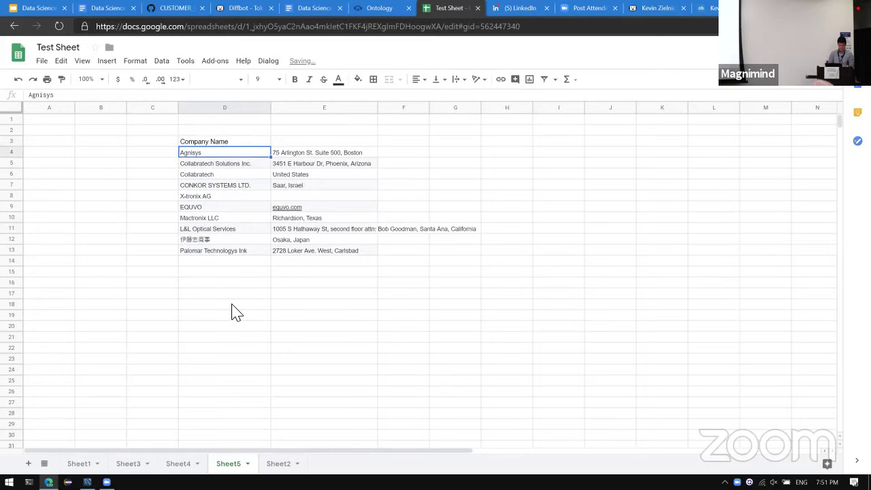
key("Up")
key("Right")
key("Right")
key("Left")
type("Addre")
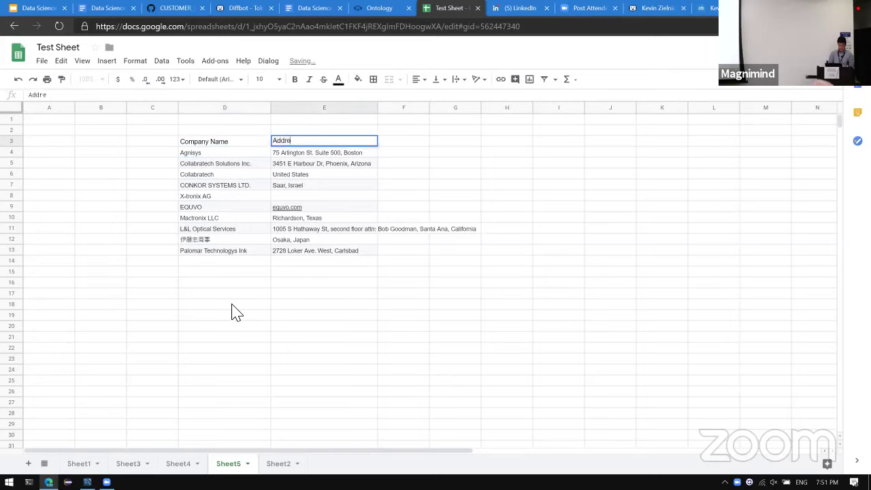
type("ss")
key("shift+Left")
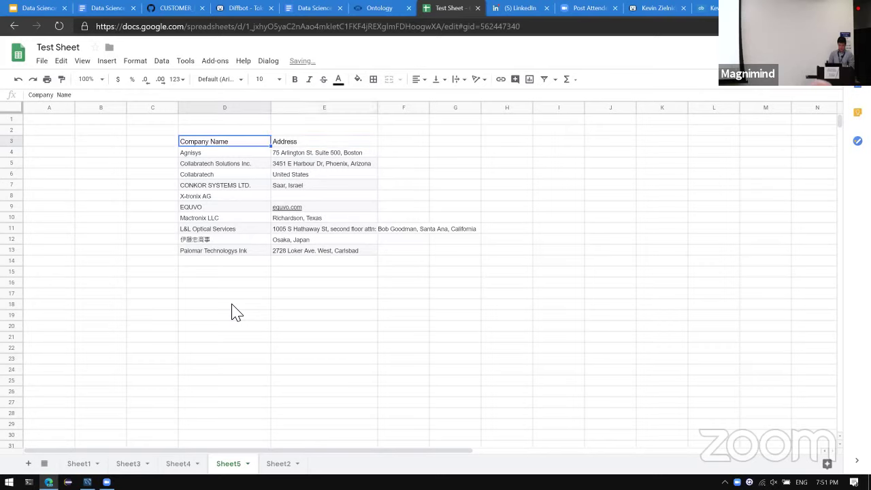
key("ctrl+b")
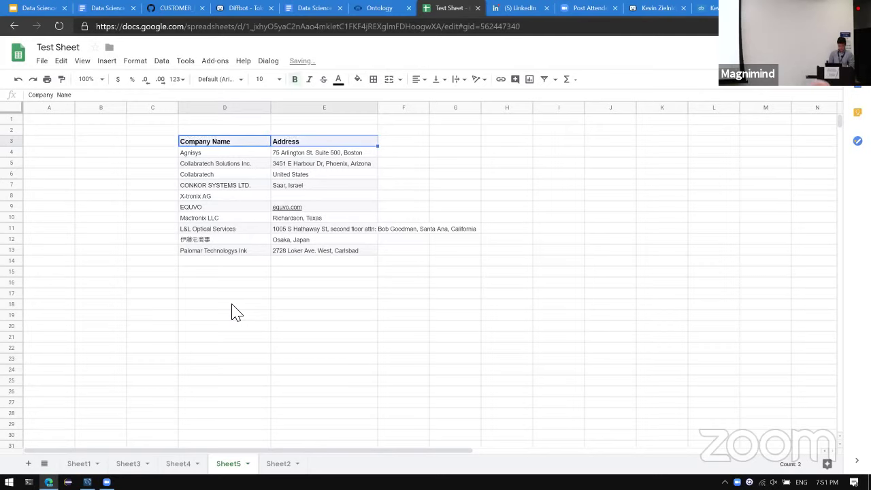
key("ctrl+shift+e")
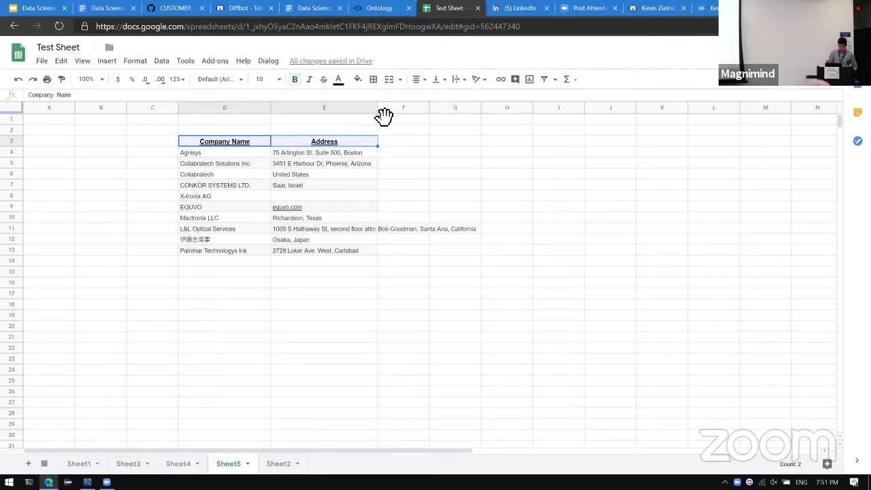
Set column E's text wrapping to Clip so long addresses stay in the column.
left_click(357, 107)
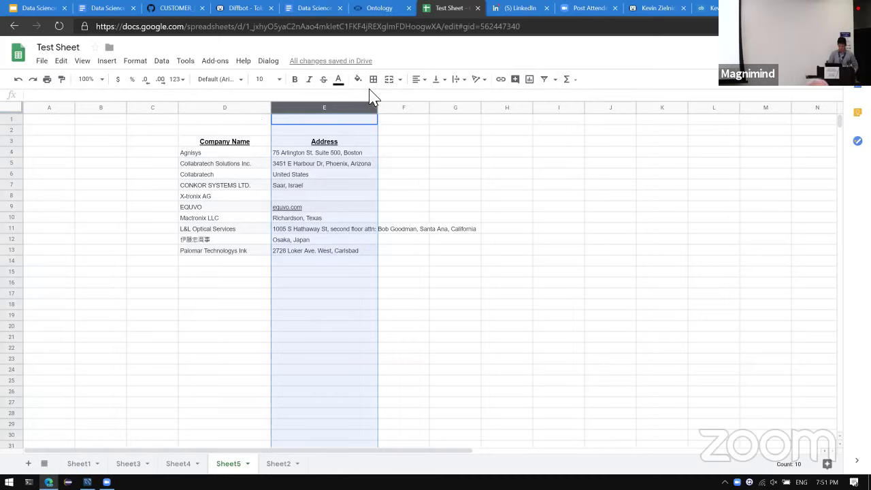
left_click(468, 84)
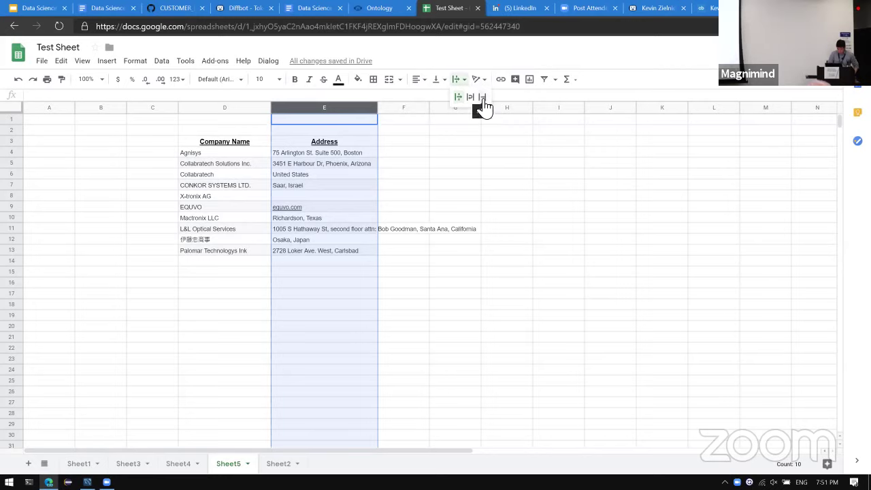
left_click(481, 97)
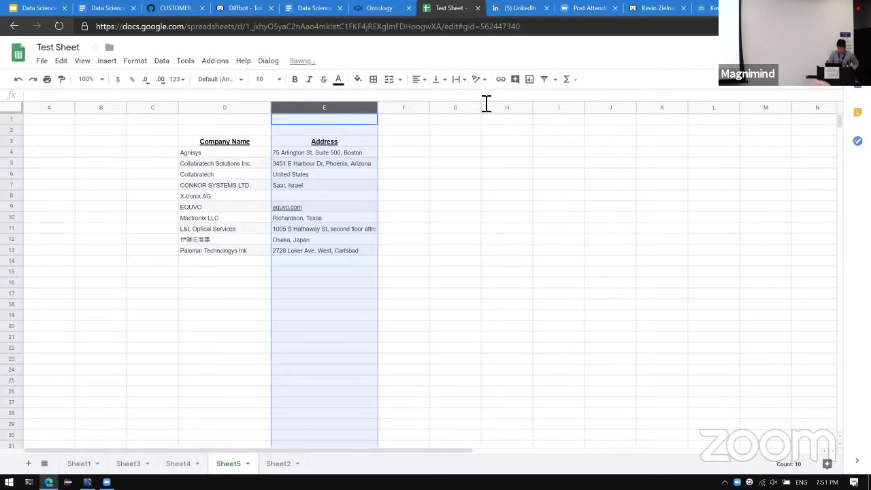
left_click(413, 155)
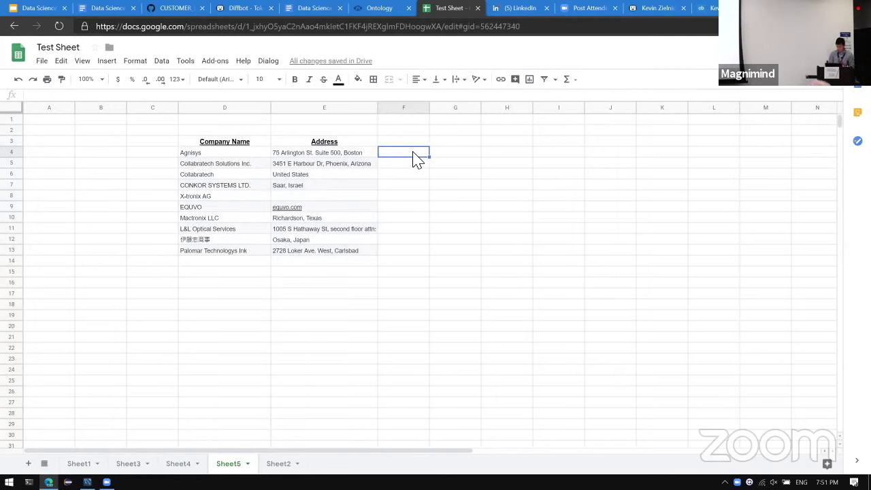
Enter =ENHANCE_ORGANIZATION("id,name,location,homepageUri,industries,employees",D4,,E4) in F4.
type("=EN")
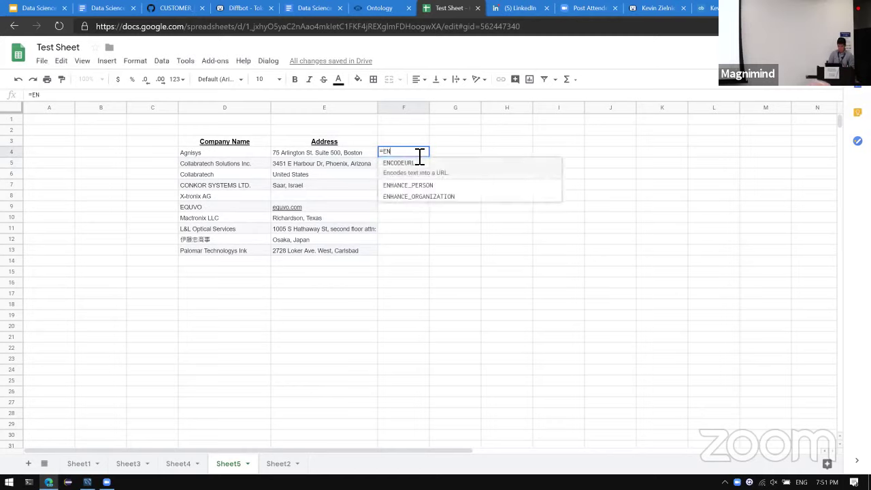
key("Down")
key("Down")
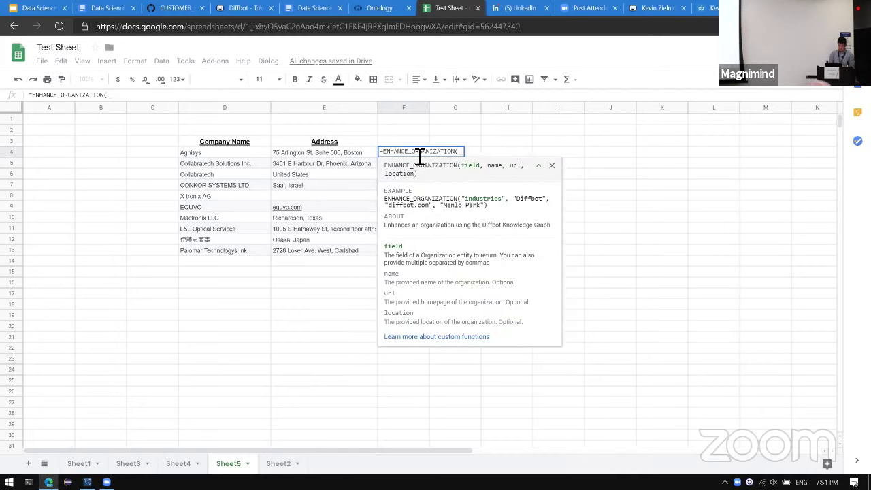
type("\"")
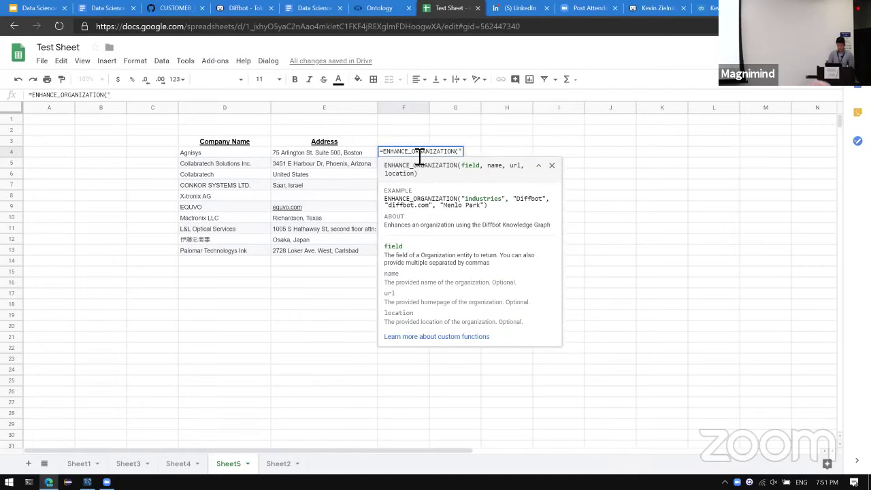
type("n")
key("BackSpace")
type("id,name,")
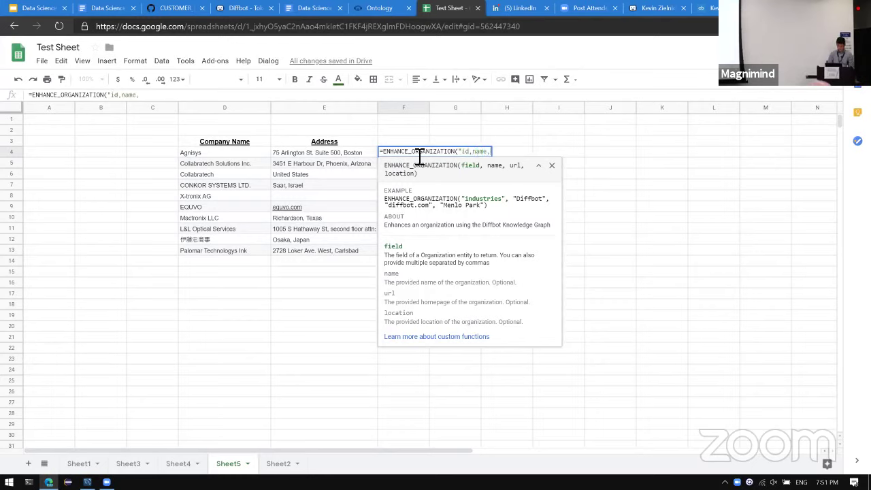
type("location,")
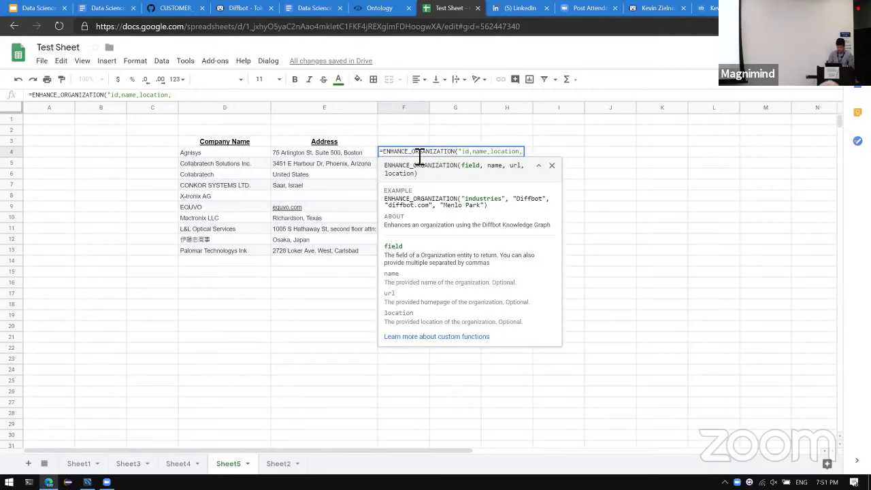
type("homepage")
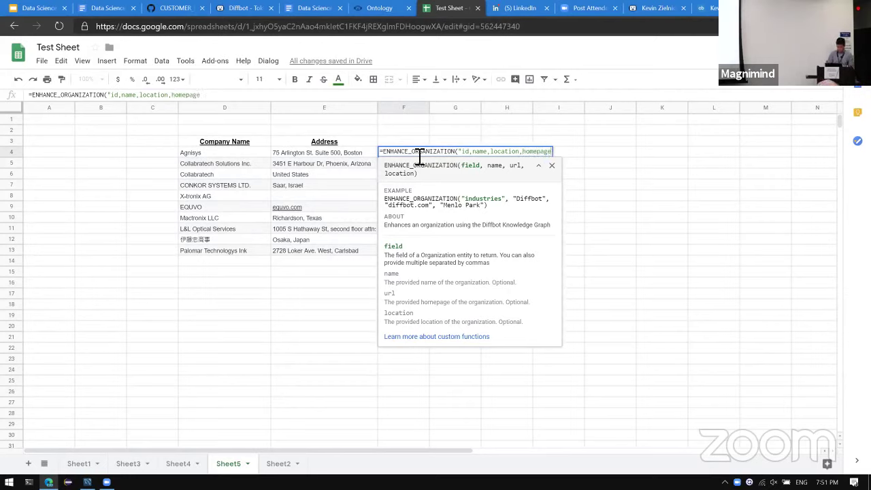
type("Uri,industries")
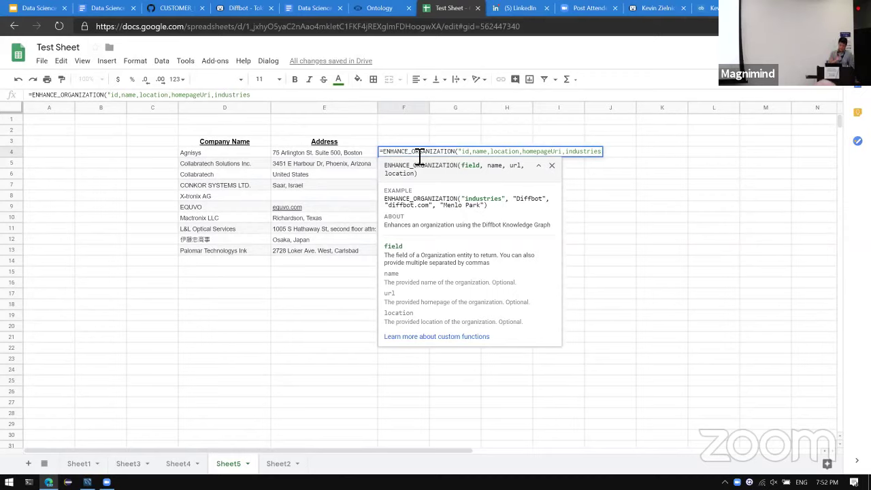
type(",employees")
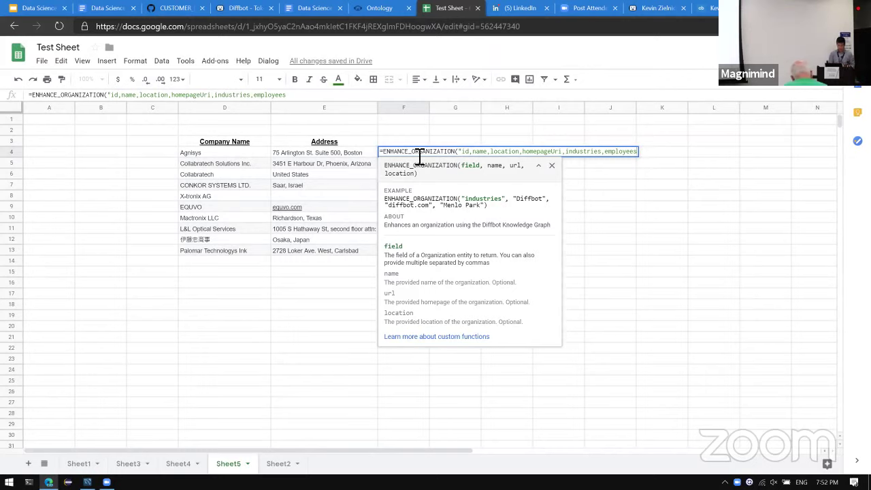
type("\",")
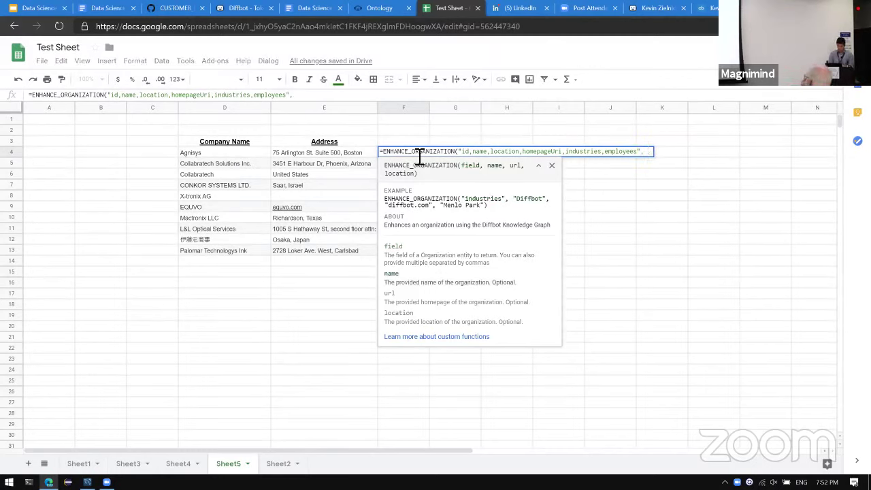
key("Left")
key("Left")
type(",")
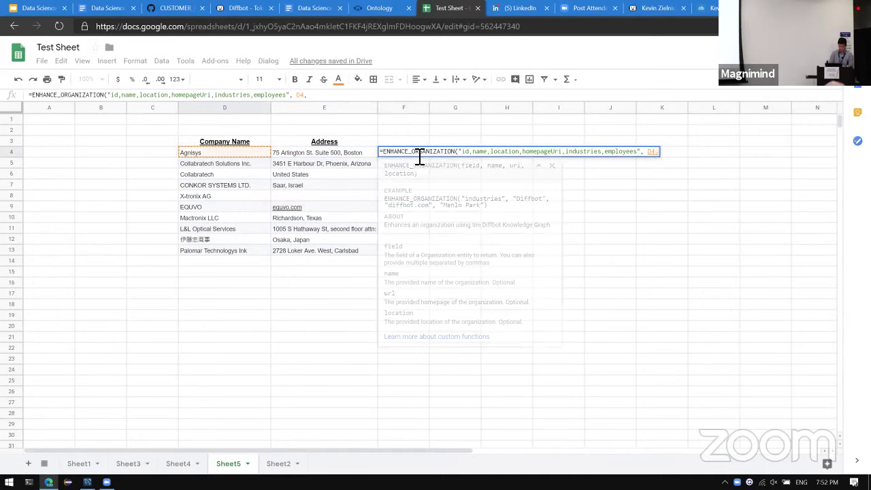
type(",")
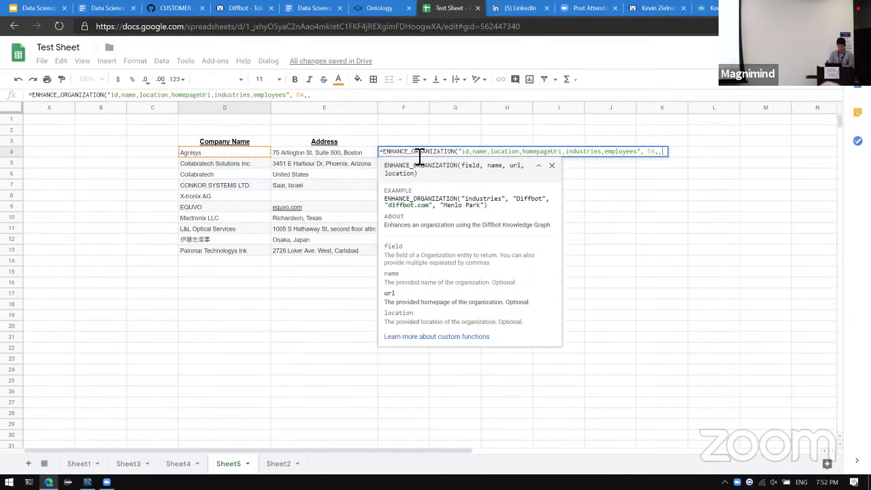
key("Left")
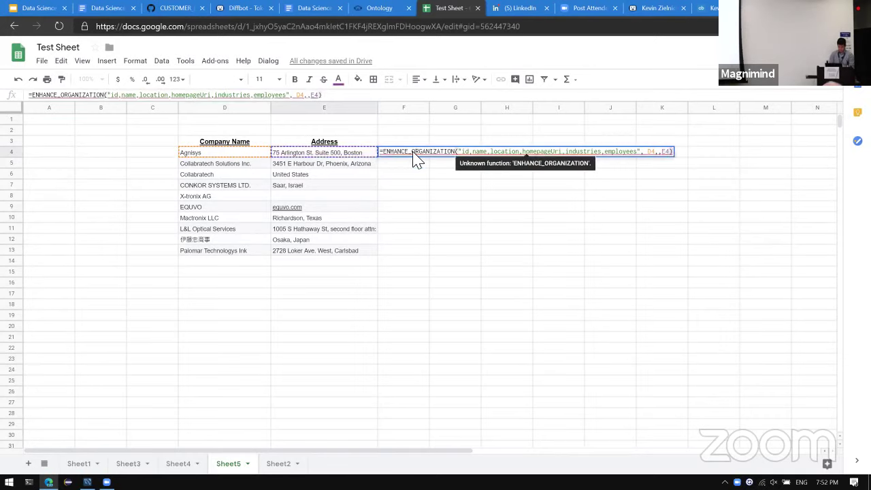
key("Return")
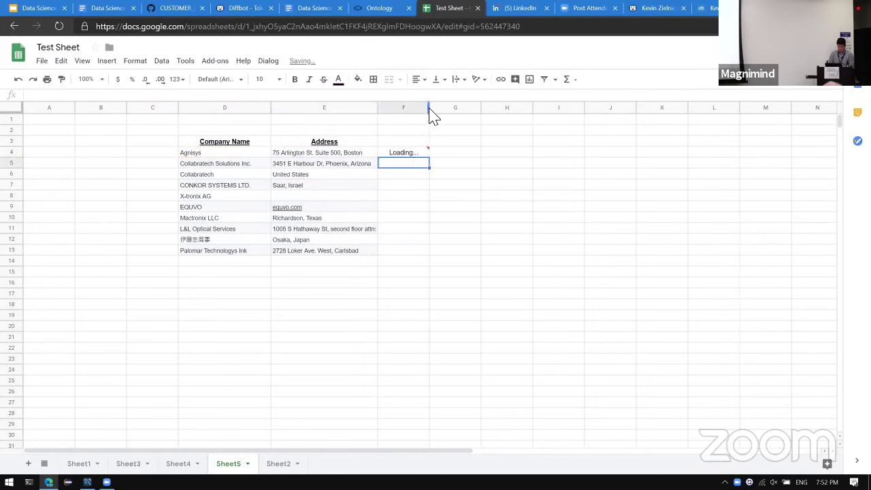
Fill the enrichment formula down to F13 and widen the ID and address columns.
left_click_drag(430, 107, 447, 107)
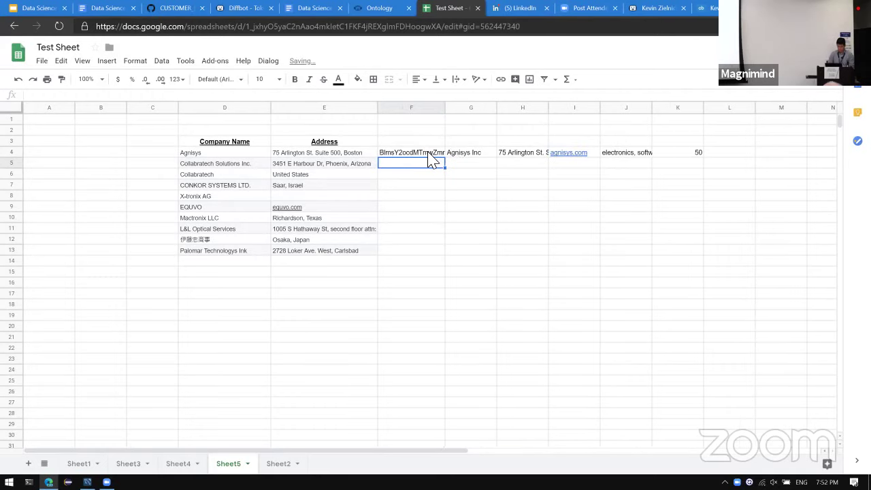
left_click(428, 155)
key("shift+Down")
key("shift+Down")
key("shift+Down")
key("shift+Down")
key("shift+Down")
key("shift+Down")
key("shift+Down")
key("shift+Down")
key("shift+Down")
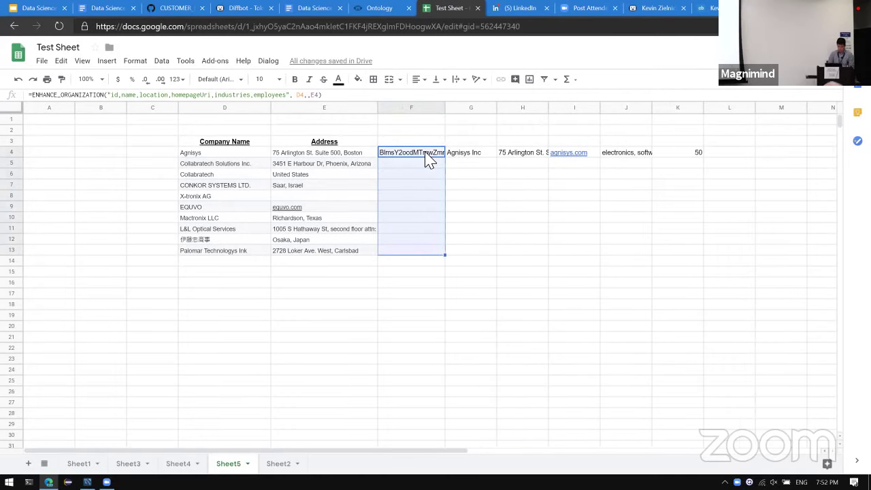
key("ctrl+d")
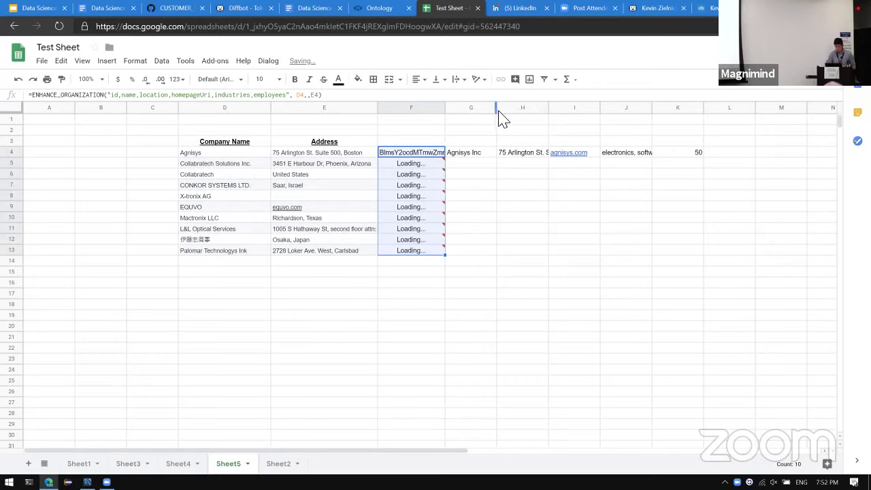
left_click_drag(549, 107, 587, 106)
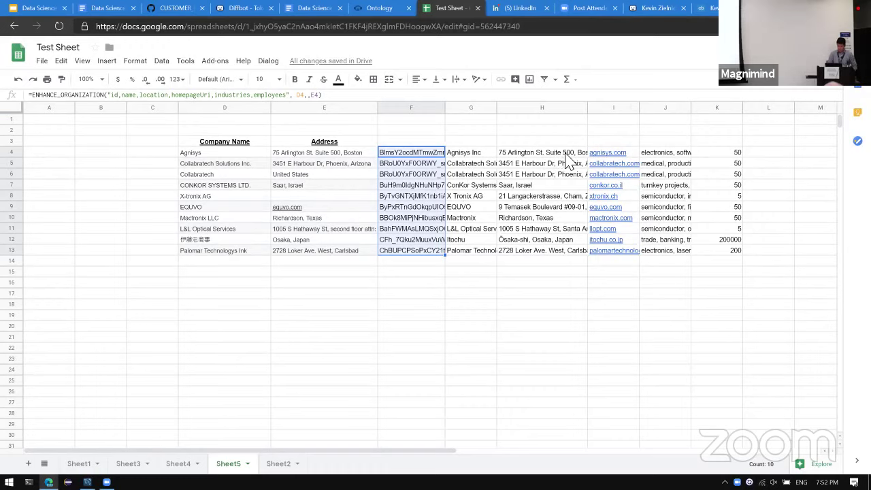
Widen the returned name and industries columns and review row 5's enriched fields.
left_click_drag(497, 108, 548, 106)
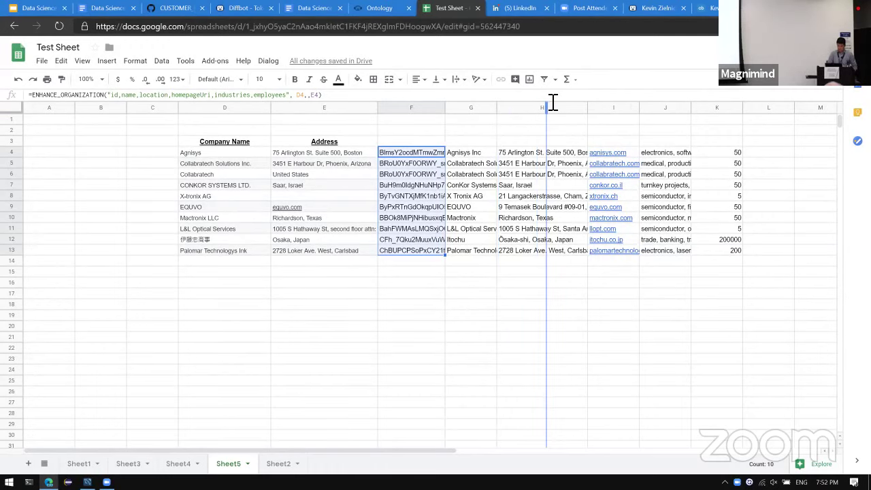
left_click(248, 167)
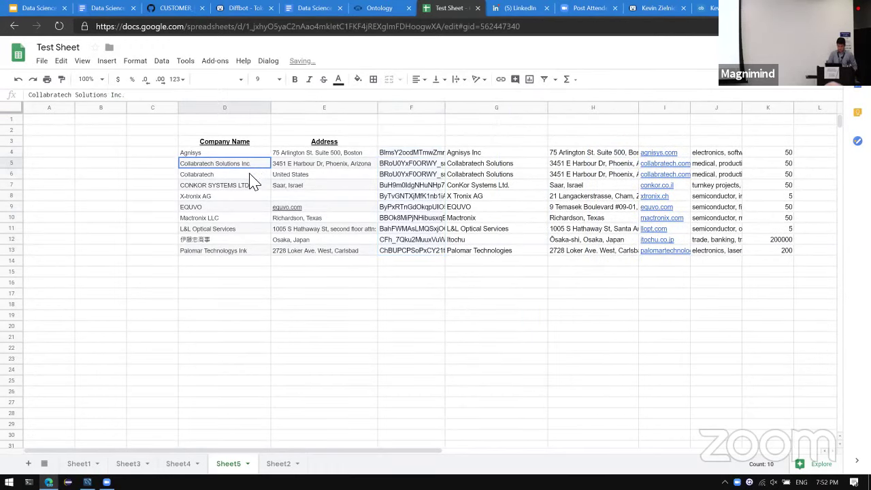
left_click(405, 173)
key("Up")
key("Right")
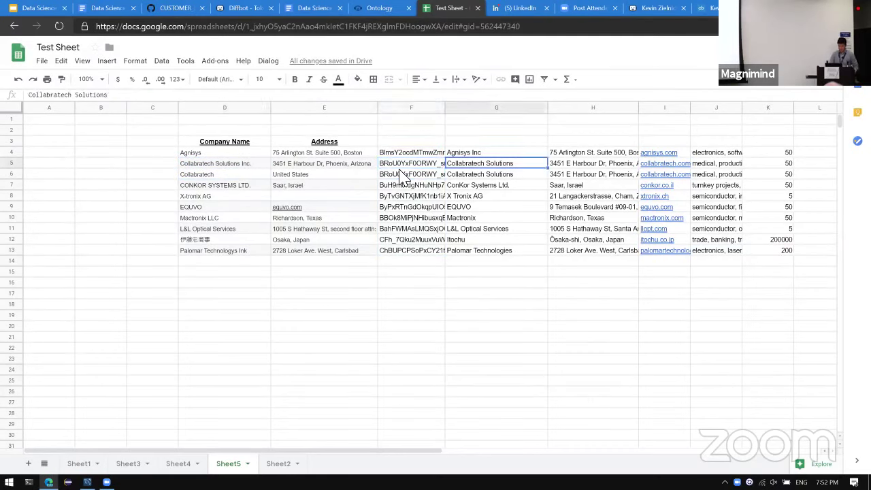
key("Right")
key("Right")
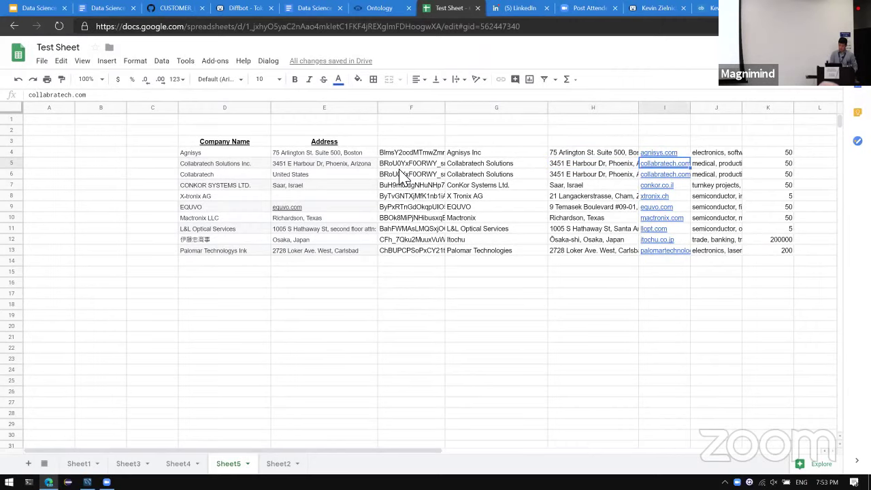
key("Right")
key("Right")
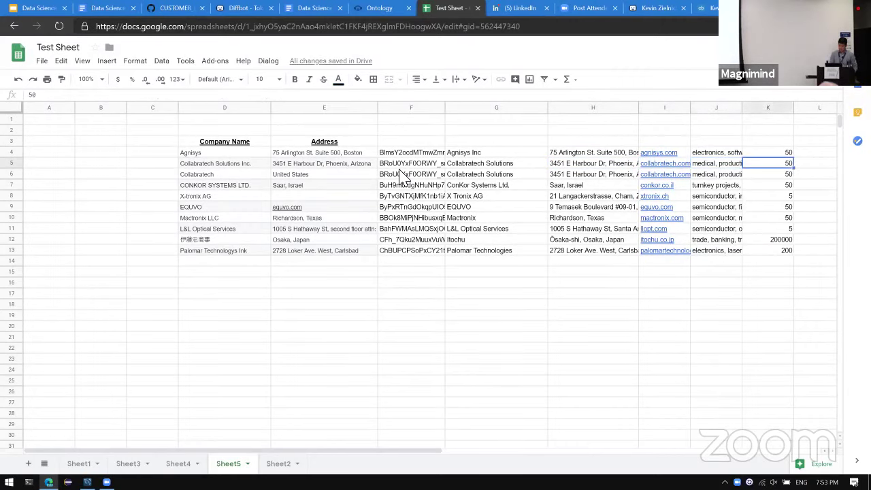
key("Left")
key("Left")
key("Left")
key("Left")
key("Left")
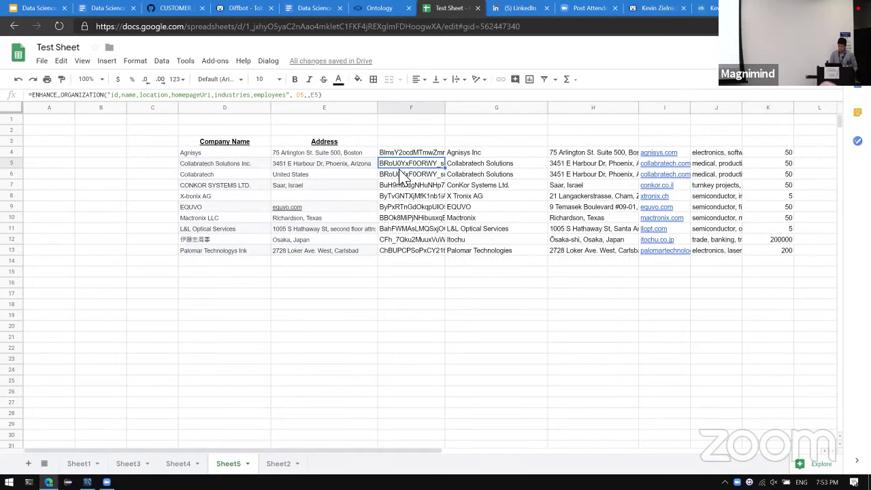
key("Right")
key("Right")
key("Right")
key("Right")
key("Left")
key("Left")
key("Left")
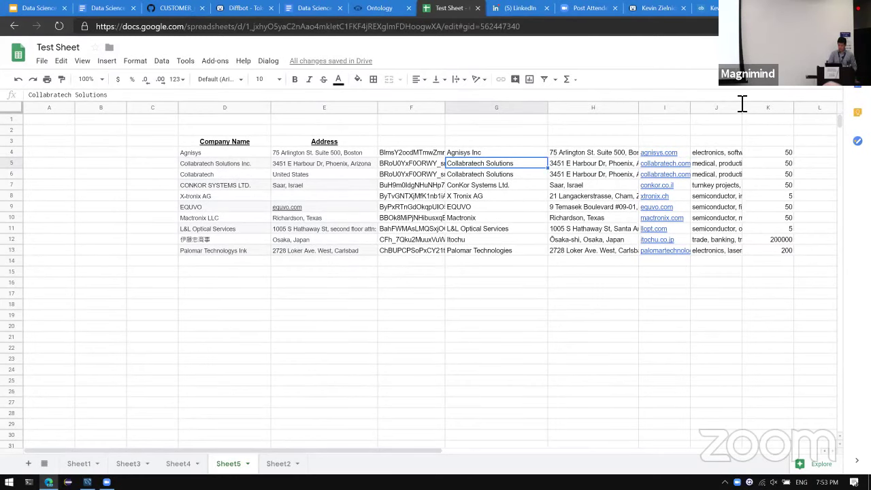
left_click_drag(742, 104, 794, 104)
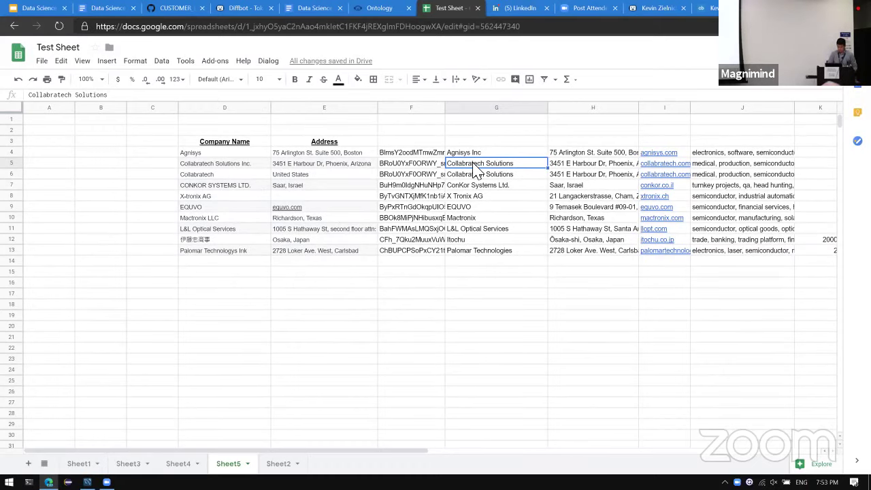
left_click(249, 253)
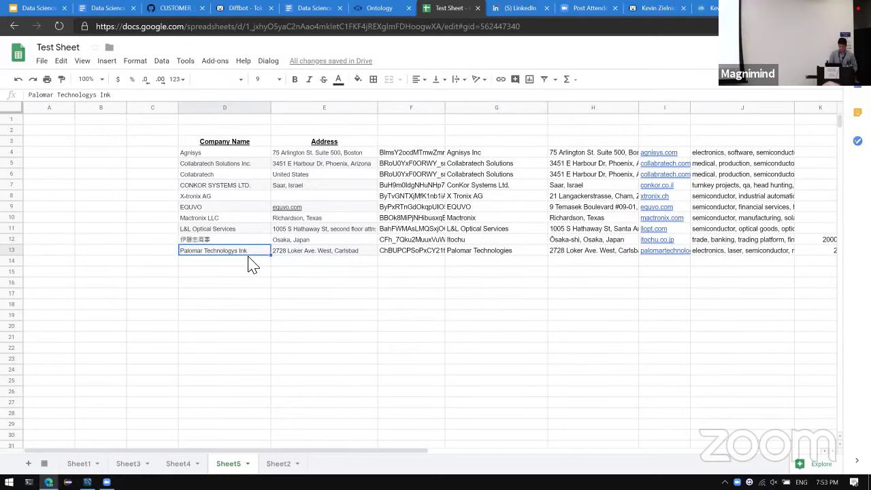
key("Right")
key("Right")
key("Right")
key("Right")
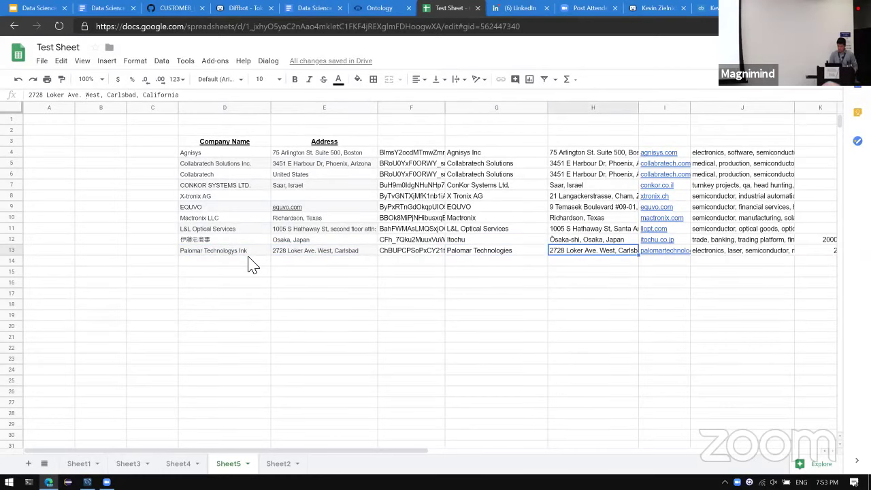
key("Left")
key("Left")
key("Left")
key("Up")
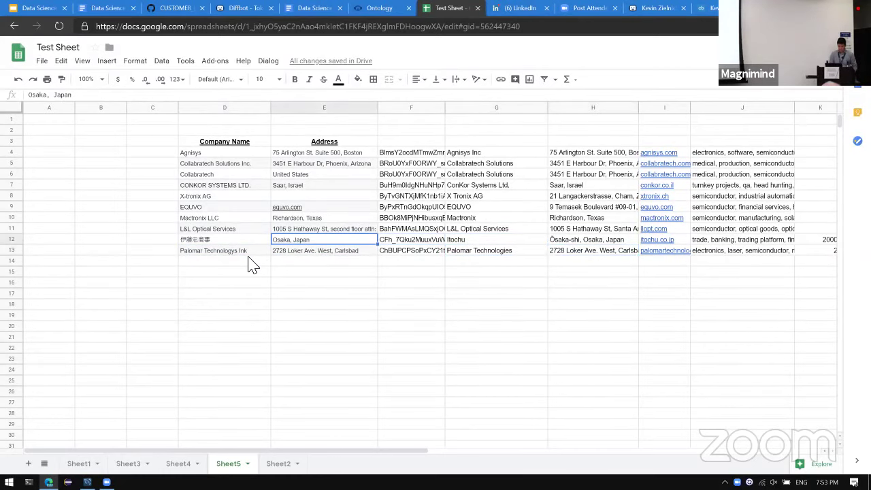
key("Left")
key("Left")
key("Right")
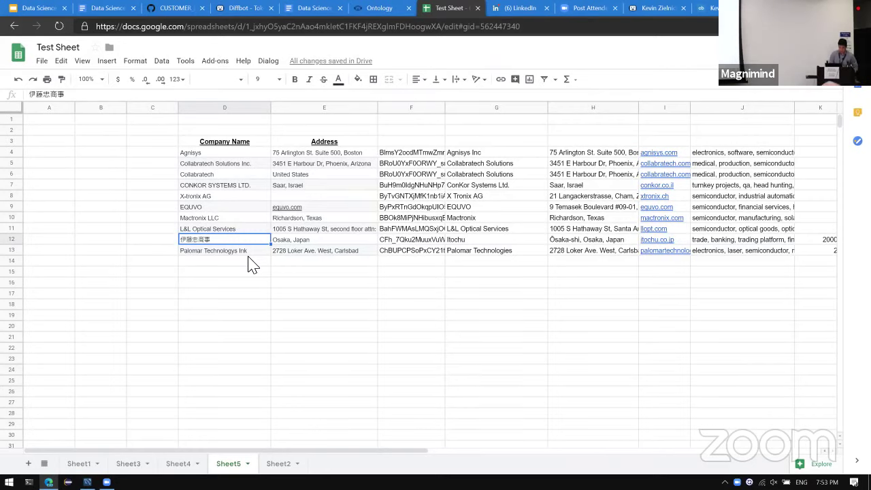
key("Right")
key("Right")
key("Right")
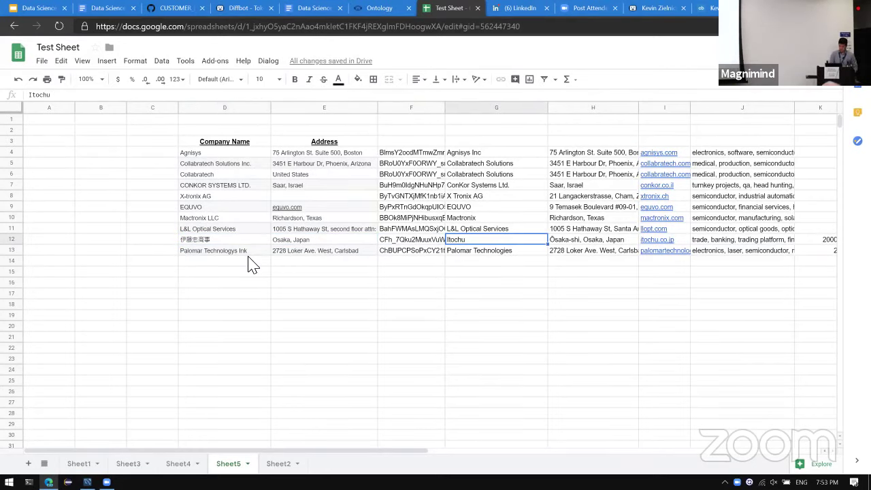
key("Right")
key("Right")
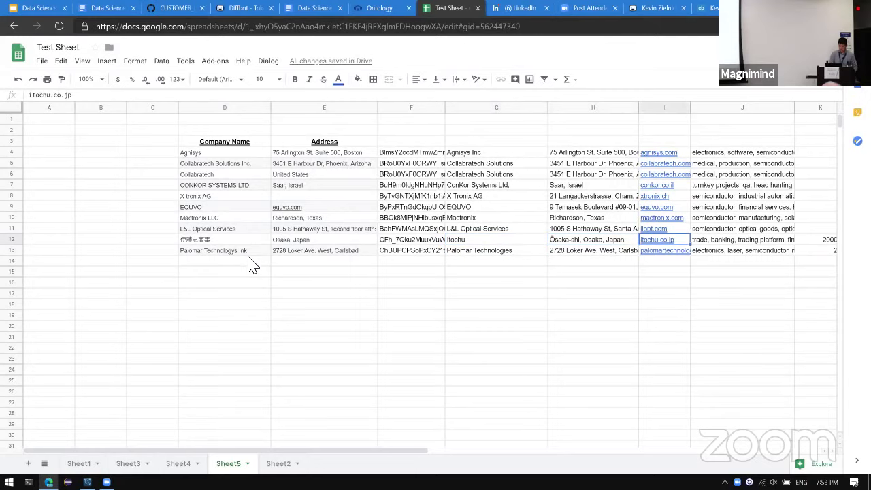
key("Left")
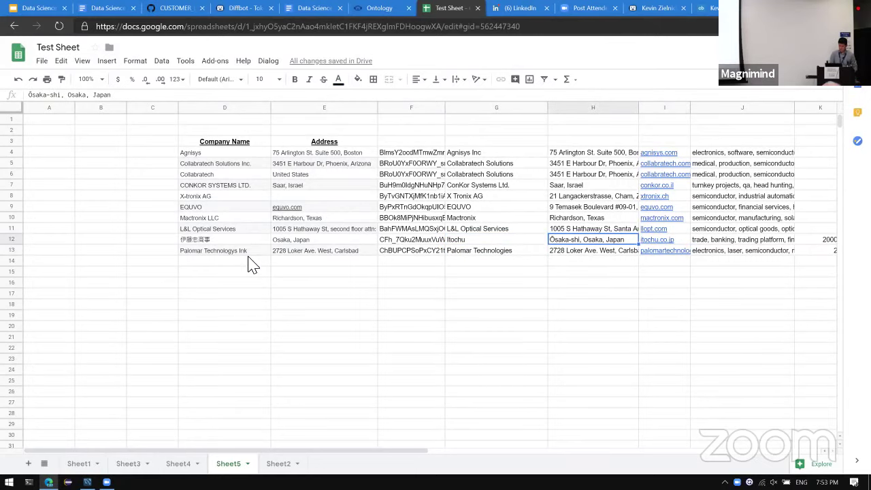
key("Right")
key("Right")
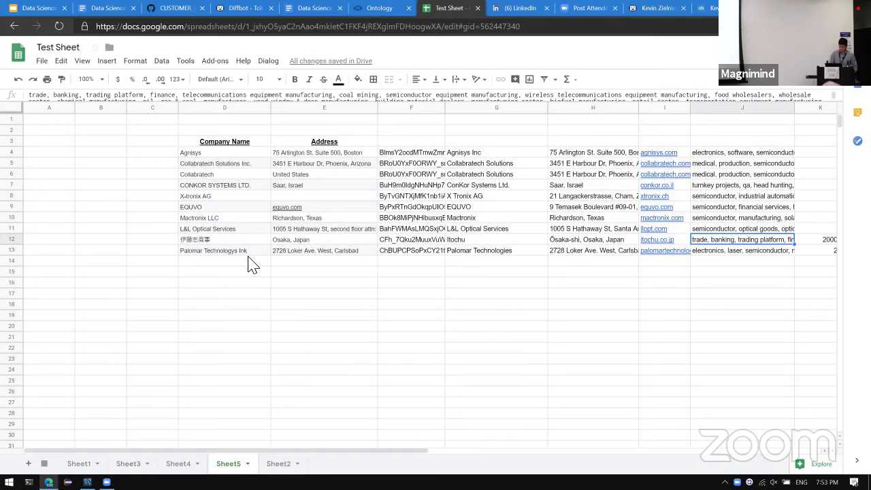
key("Right")
key("Right")
key("Left")
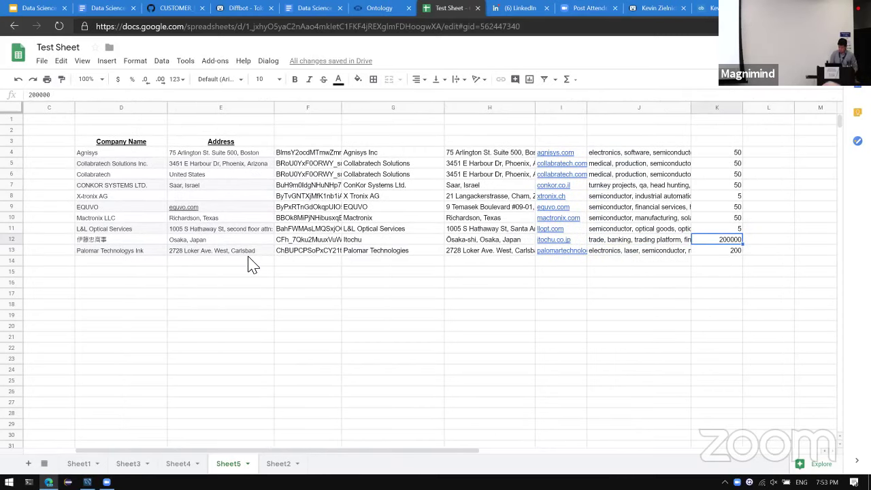
key("Up")
key("Left")
key("Left")
key("Left")
key("Left")
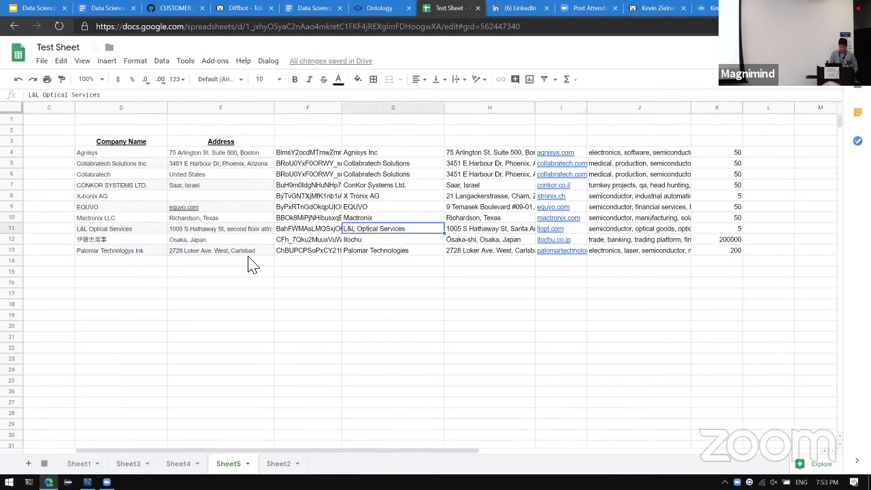
key("Left")
key("Right")
key("Up")
key("Up")
key("Up")
key("Up")
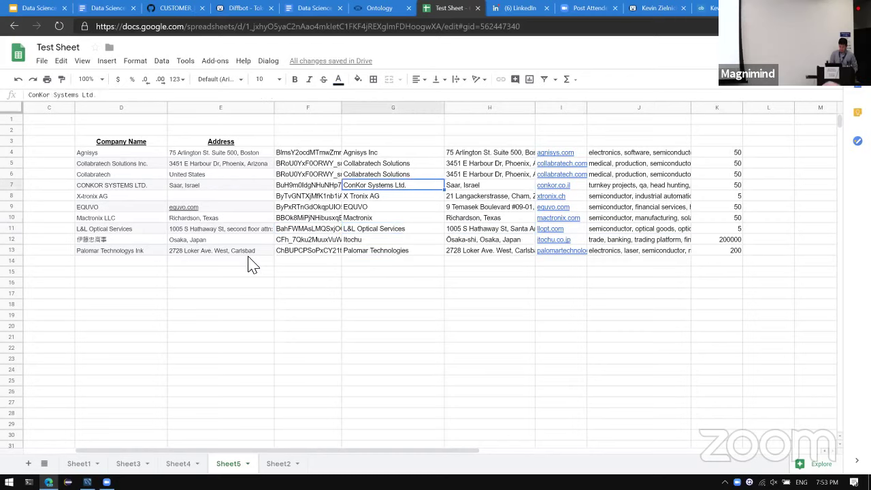
key("Down")
key("Left")
key("Left")
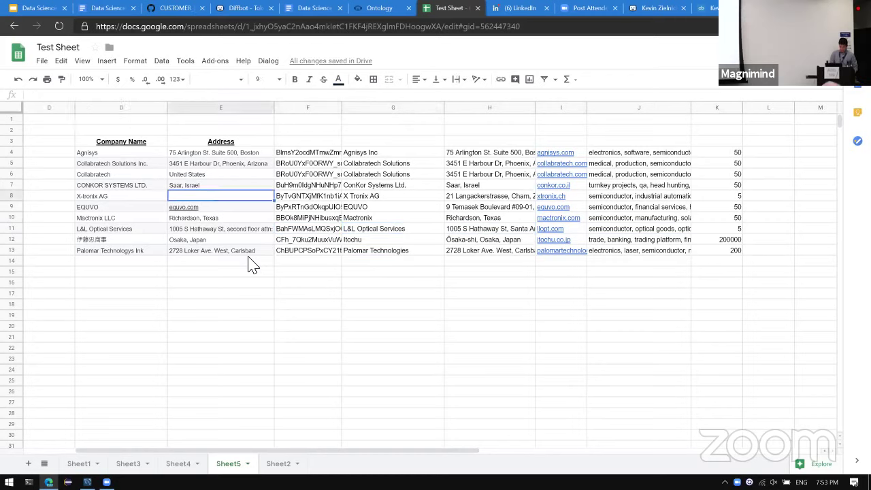
key("Left")
key("Right")
key("Left")
key("Right")
key("Right")
key("Right")
key("Right")
key("Right")
key("Left")
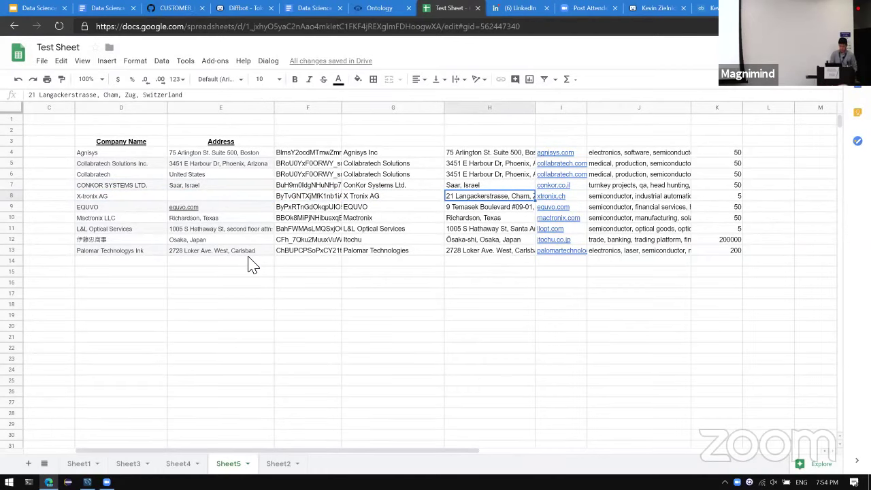
key("Left")
key("Left")
key("Left")
key("Left")
key("Left")
key("Right")
key("Right")
key("Right")
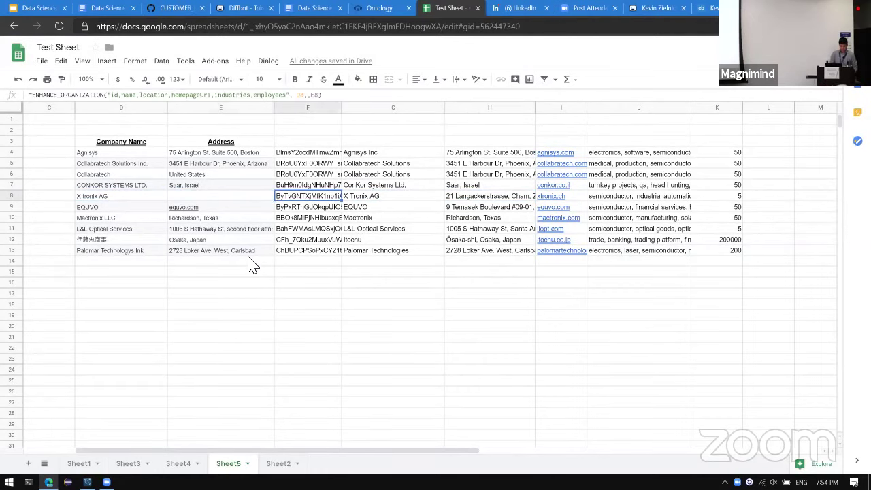
key("Right")
key("Right")
key("Right")
key("Left")
key("Right")
key("Left")
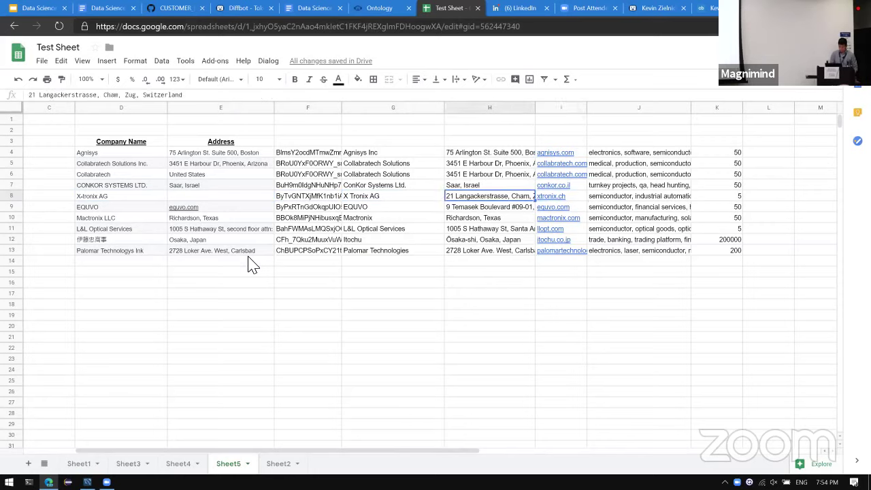
key("Right")
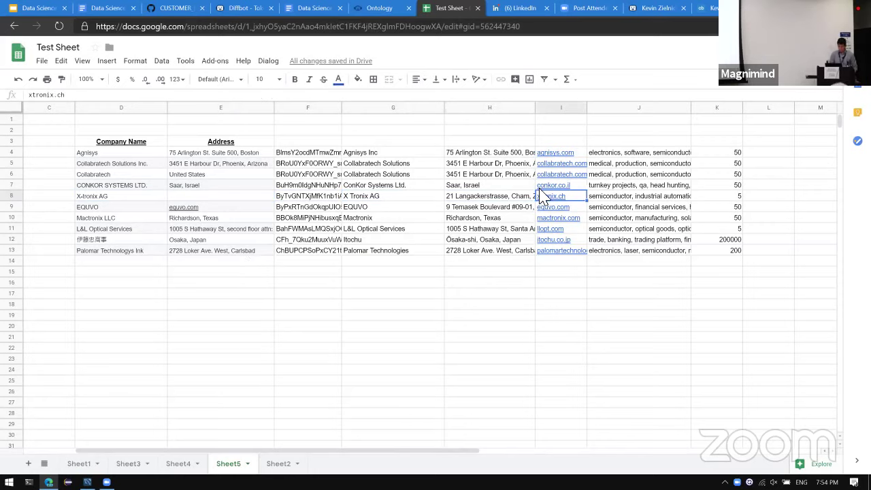
mouse_move(550, 200)
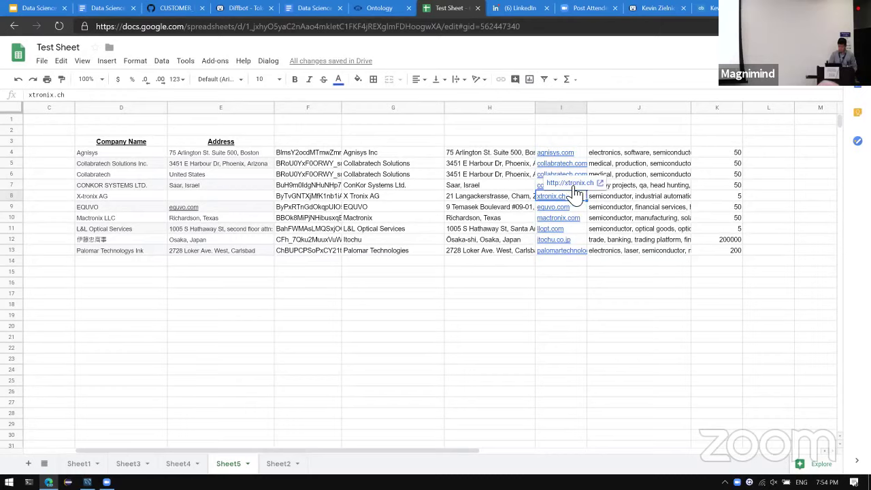
left_click(582, 183)
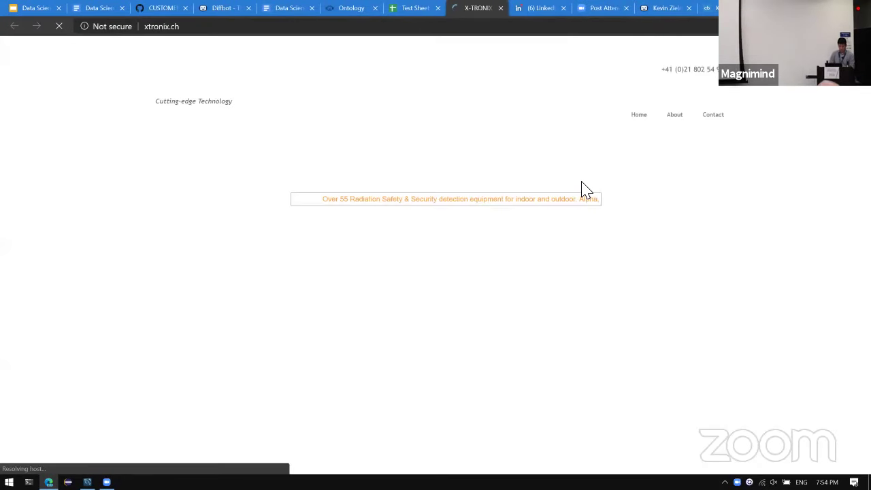
scroll(586, 191, "down", 5)
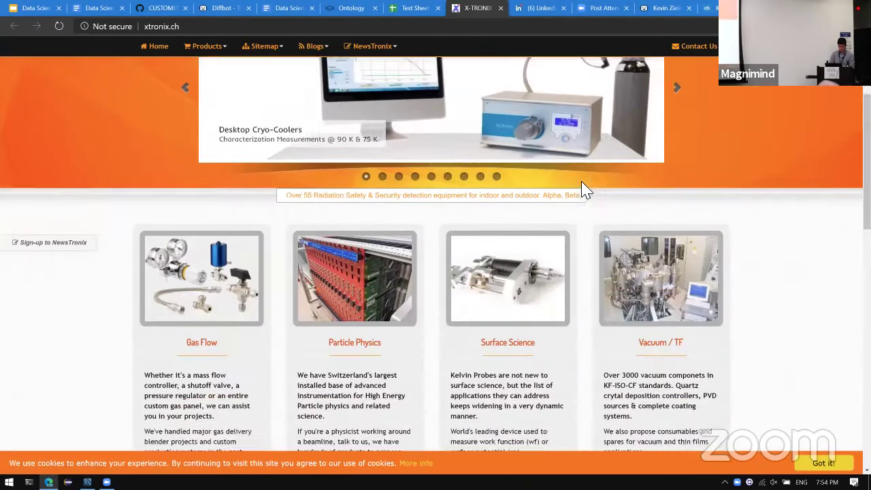
key("ctrl+w")
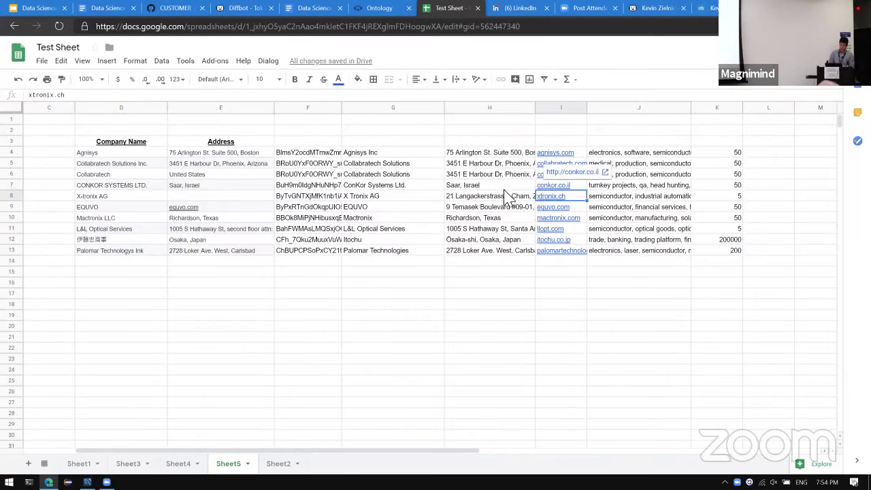
left_click(501, 190)
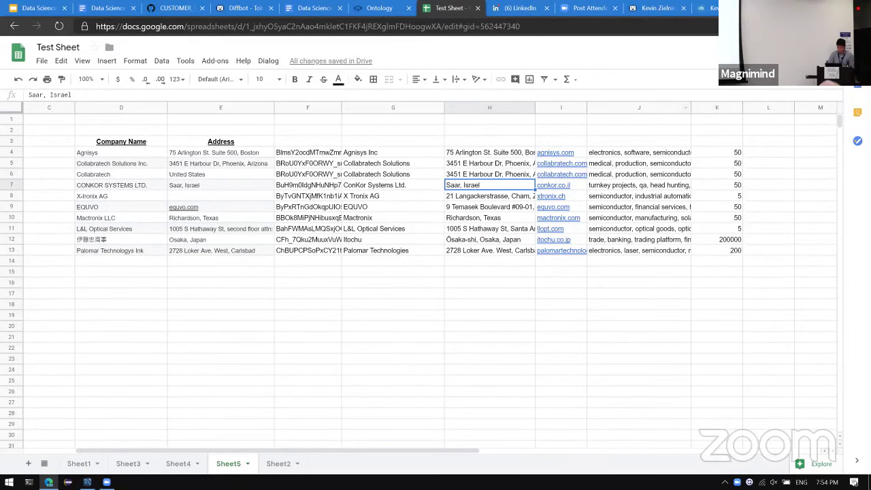
left_click(772, 158)
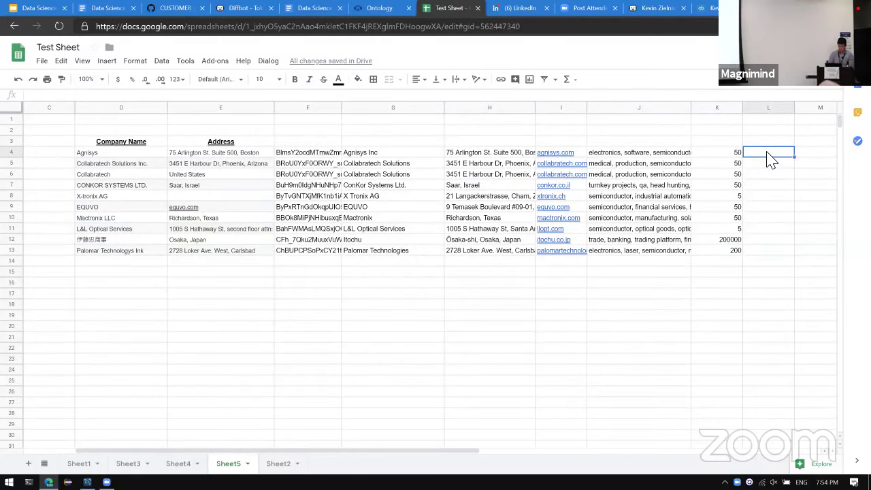
Enter =IMAGE(DQL(CONCAT("type:Organization id:",F4),"logo")) in L4.
type("=image")
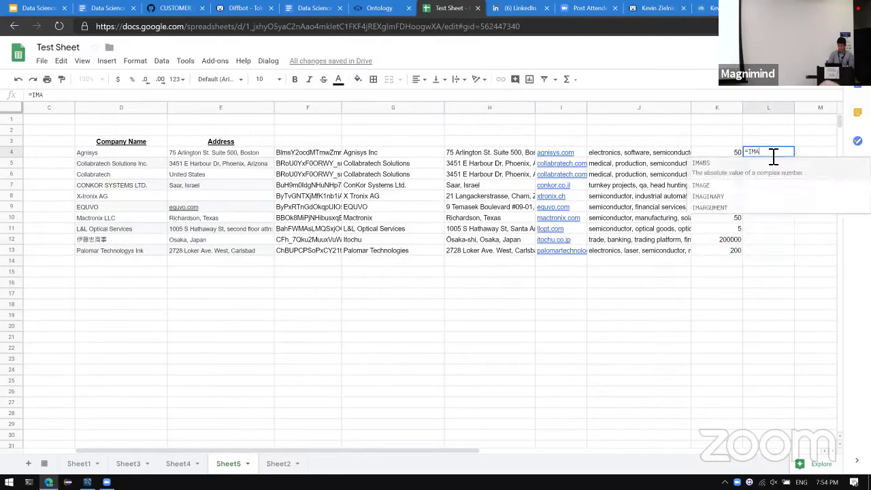
key("Tab")
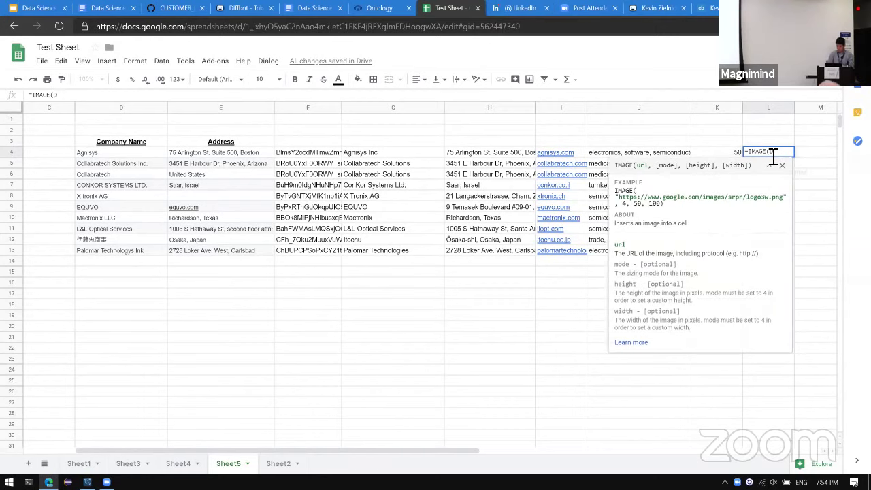
type("DQL")
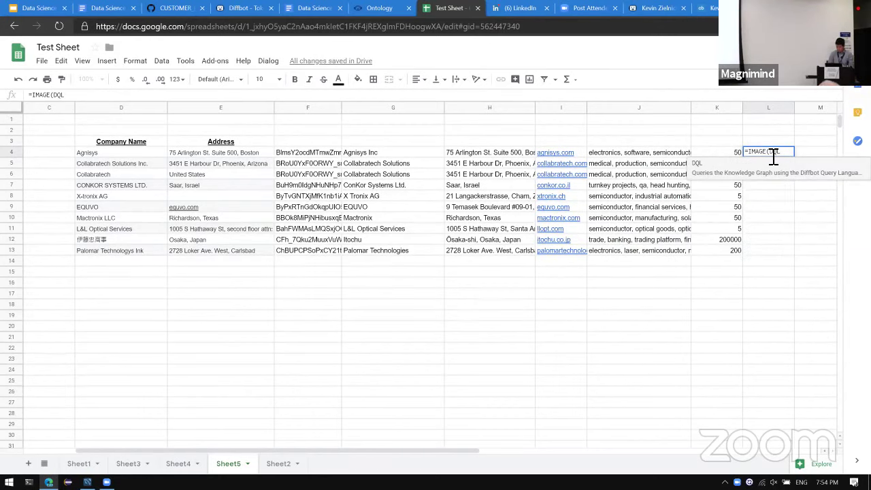
type("(")
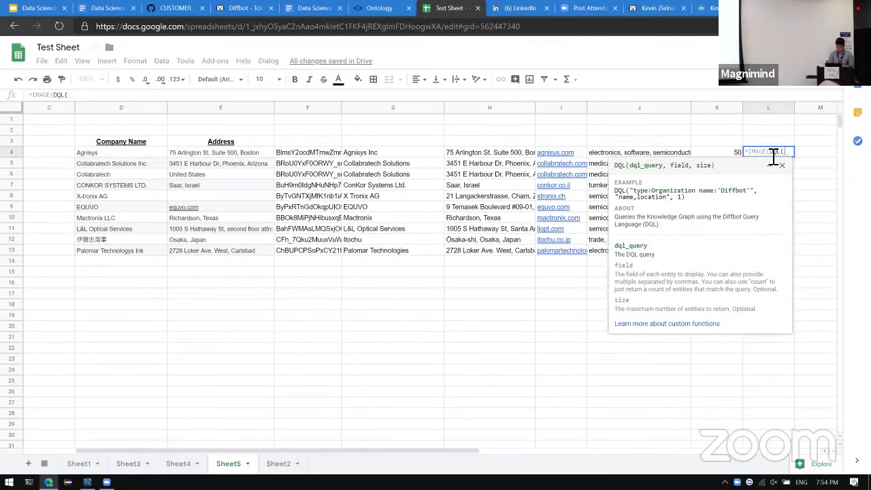
type("\"type:")
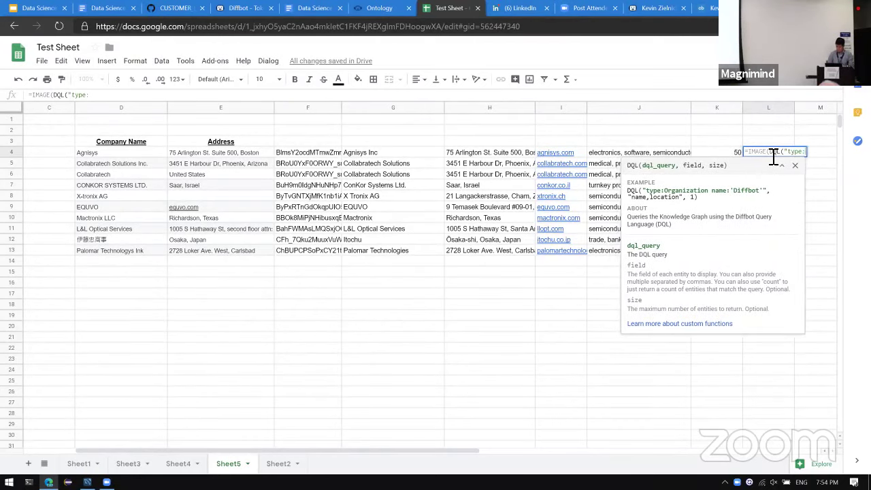
type("Organization ")
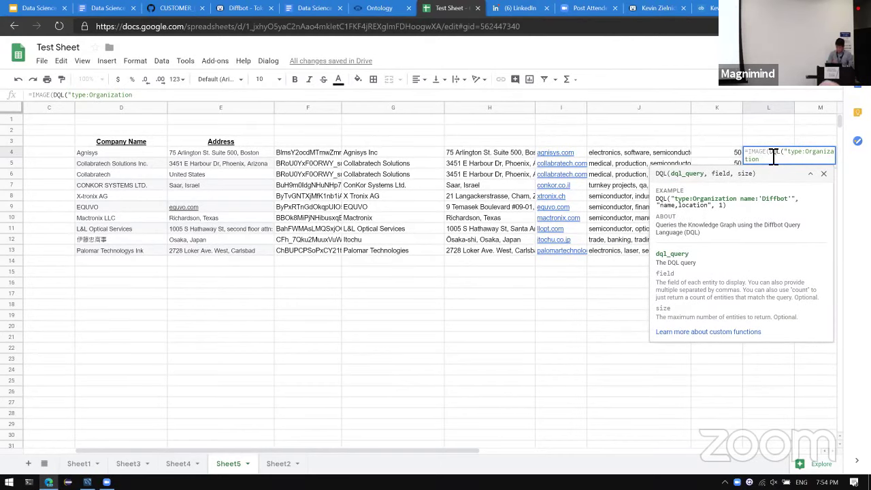
type("id")
type("CON")
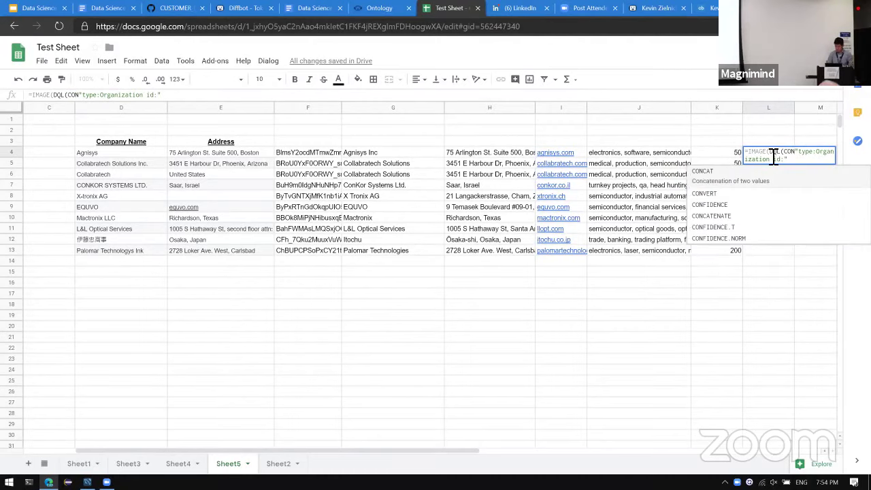
type("TE")
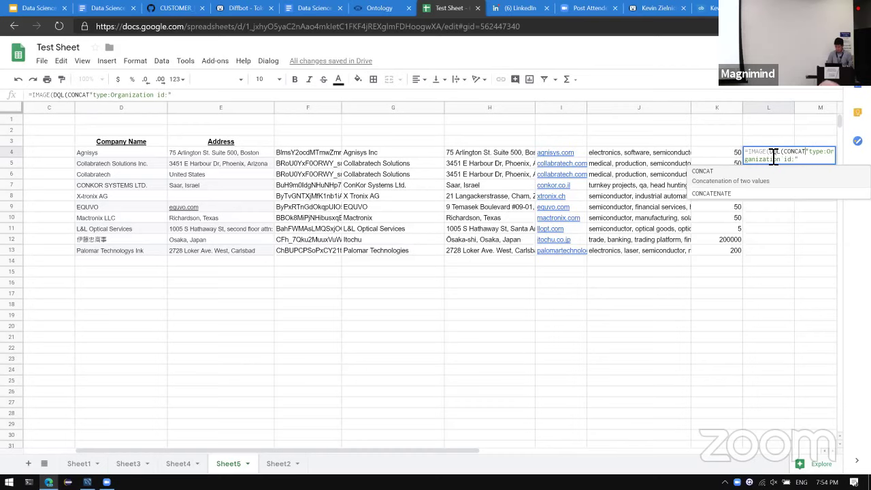
key("BackSpace")
type("(")
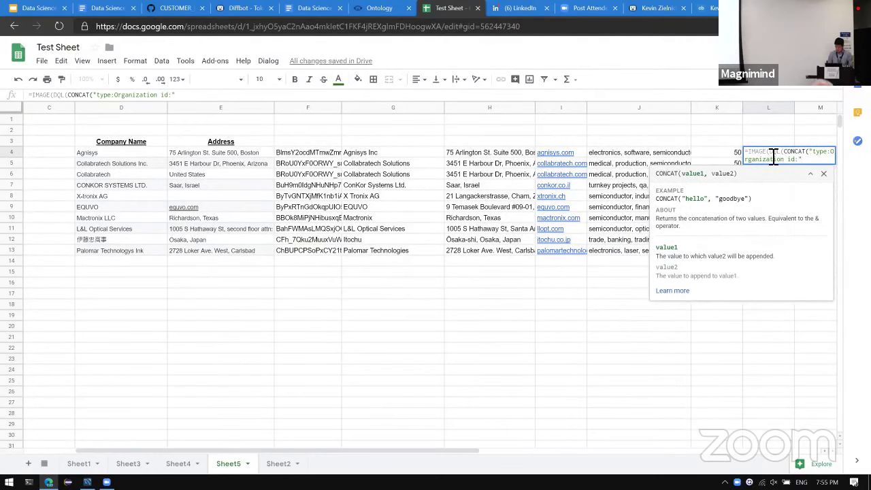
type(",")
key("Left")
key("Left")
key("Left")
key("Left")
key("Left")
key("Left")
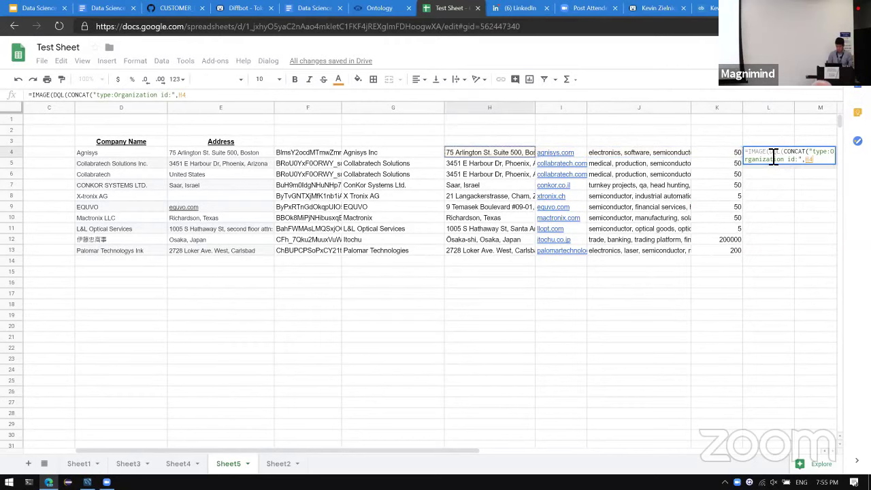
type(")")
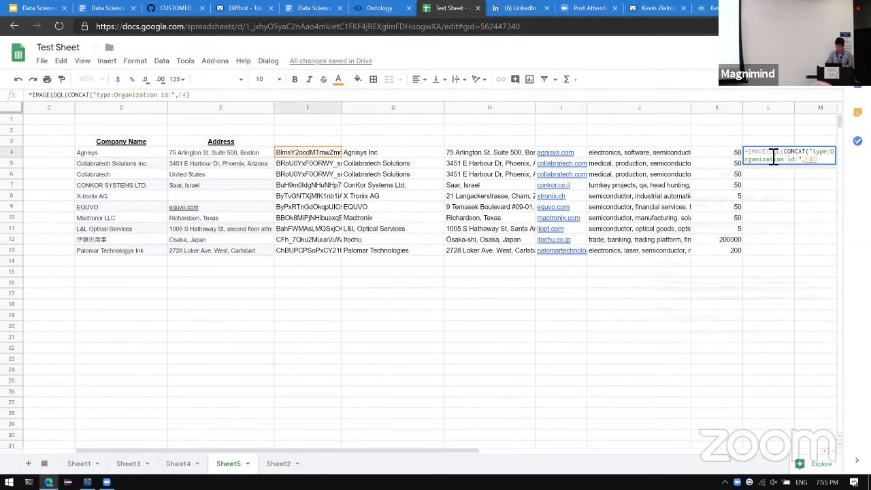
type(", \"lgo")
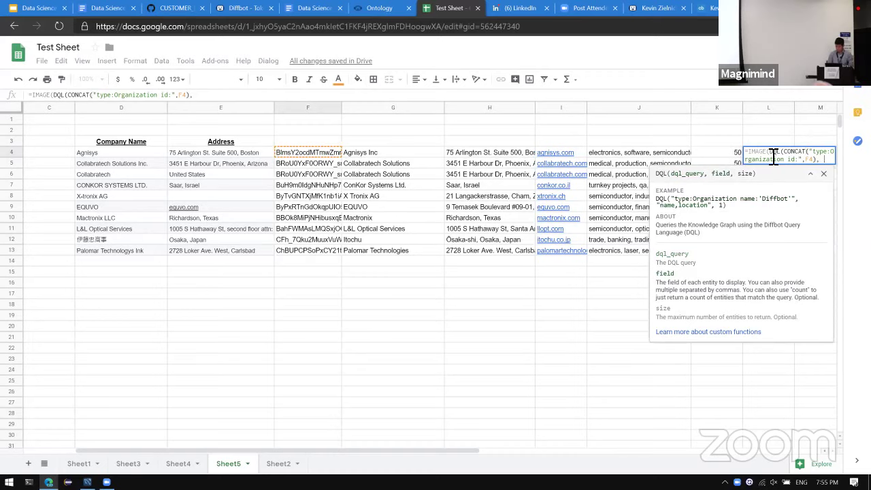
key("BackSpace")
key("BackSpace")
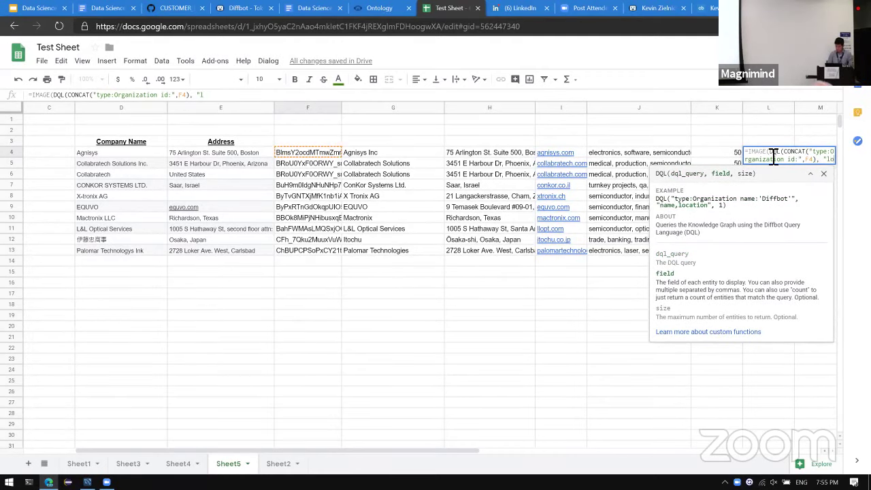
type("ogo\")")
key("Return")
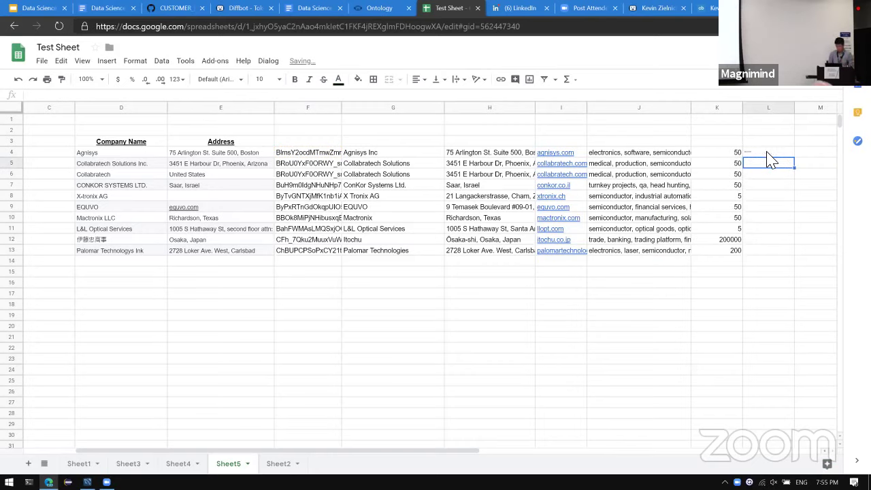
Fill the logo formula down through L13 and widen column L.
left_click(767, 152)
key("shift+Down")
key("shift+Down")
key("shift+Down")
key("shift+Down")
key("shift+Down")
key("shift+Down")
key("shift+Down")
key("shift+Down")
key("shift+Down")
key("ctrl+d")
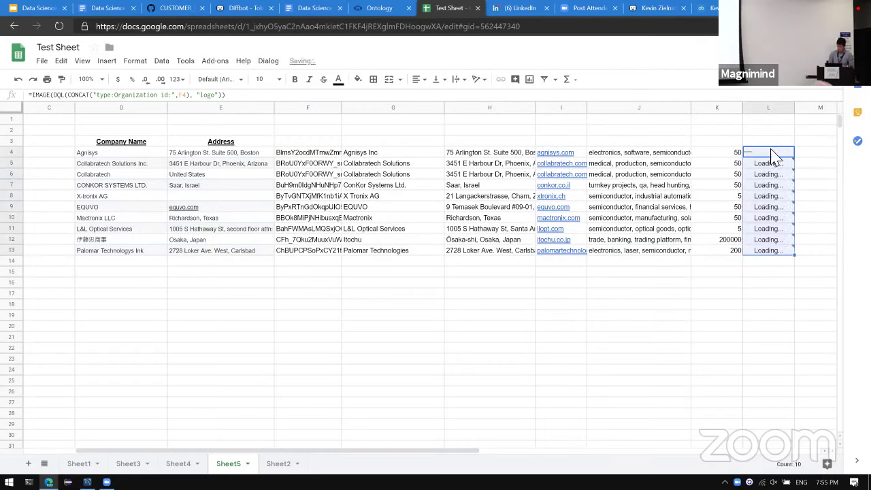
left_click_drag(795, 109, 830, 111)
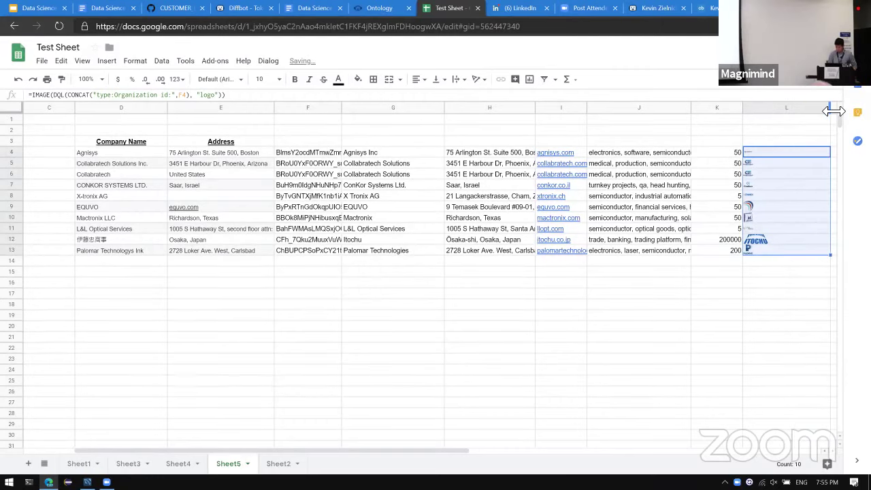
Review the logos alongside matched names and homepages such as Agnisys Inc and agnisys.com.
left_click(795, 208)
key("Up")
key("Up")
key("Up")
key("Up")
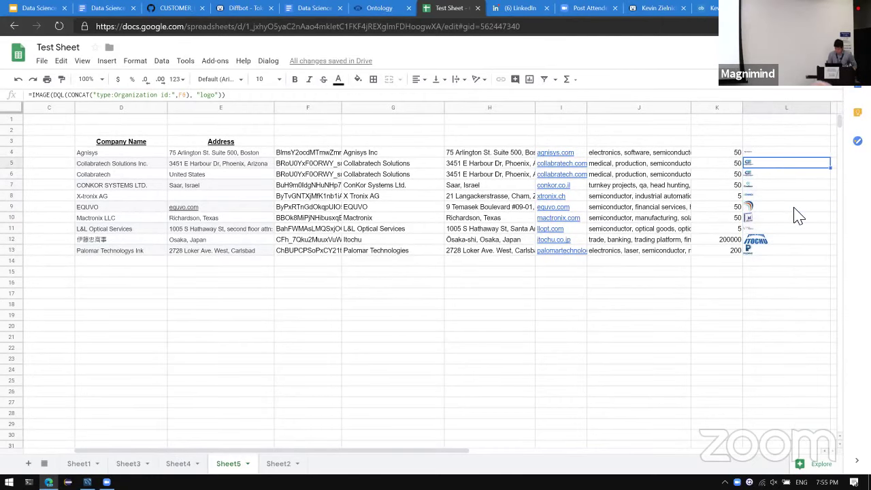
key("Down")
key("Down")
key("Down")
key("Up")
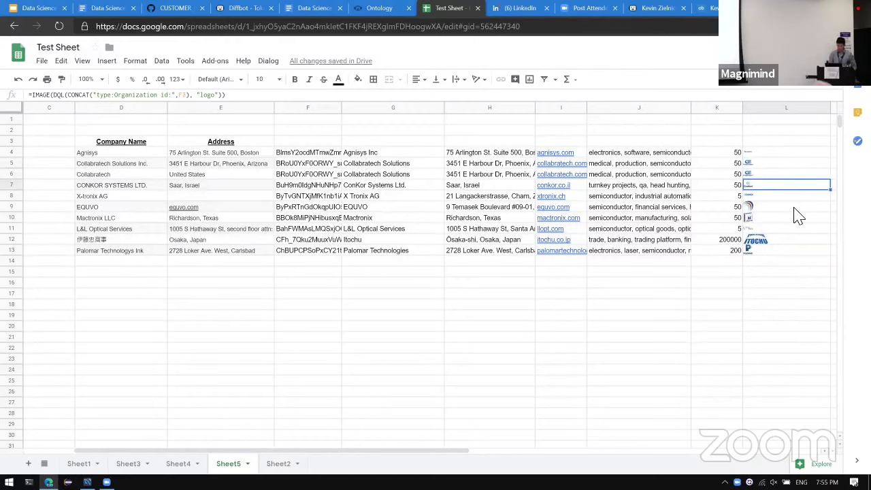
key("Up")
key("Up")
key("Up")
key("Left")
key("Left")
key("Left")
key("Left")
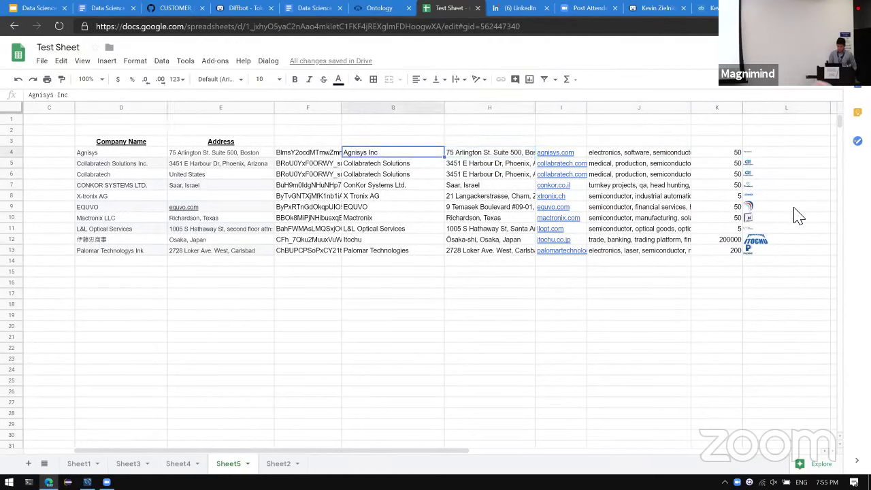
key("Right")
key("Right")
key("Left")
key("Left")
left_click(400, 169)
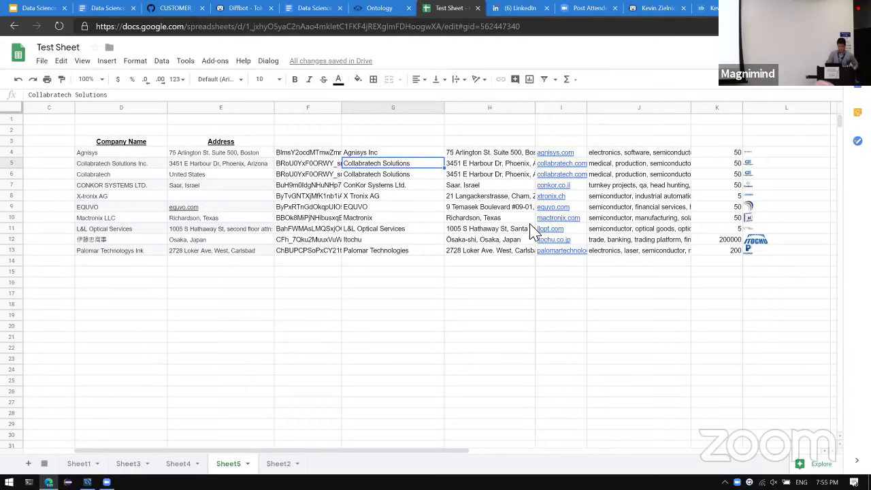
key("ctrl+shift+Tab")
key("ctrl+shift+Tab")
key("ctrl+shift+Tab")
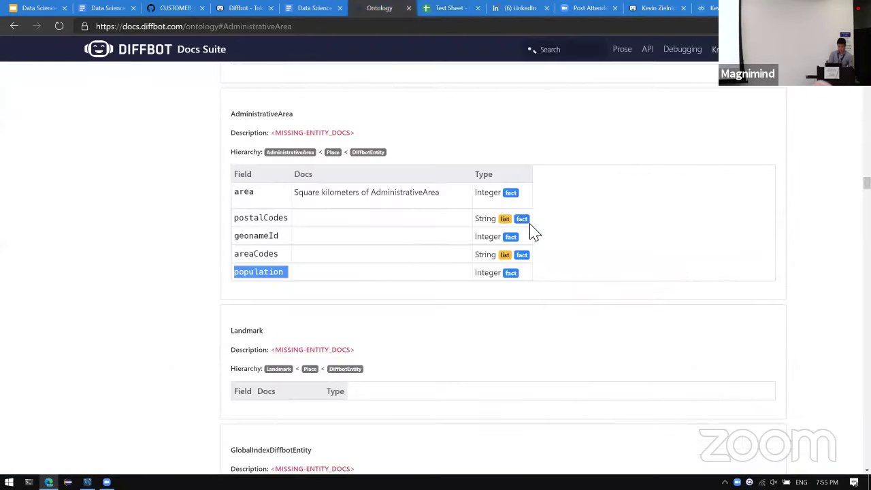
key("ctrl+Tab")
scroll(537, 229, "down", 10)
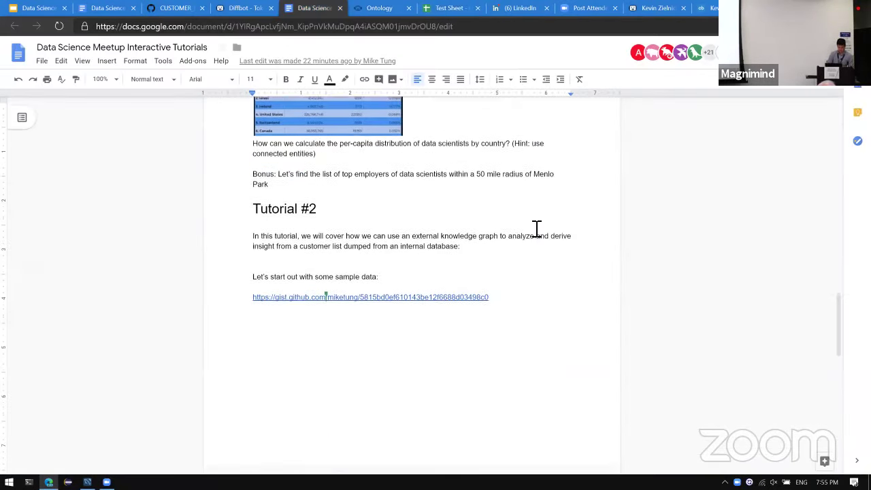
scroll(536, 229, "down", 1)
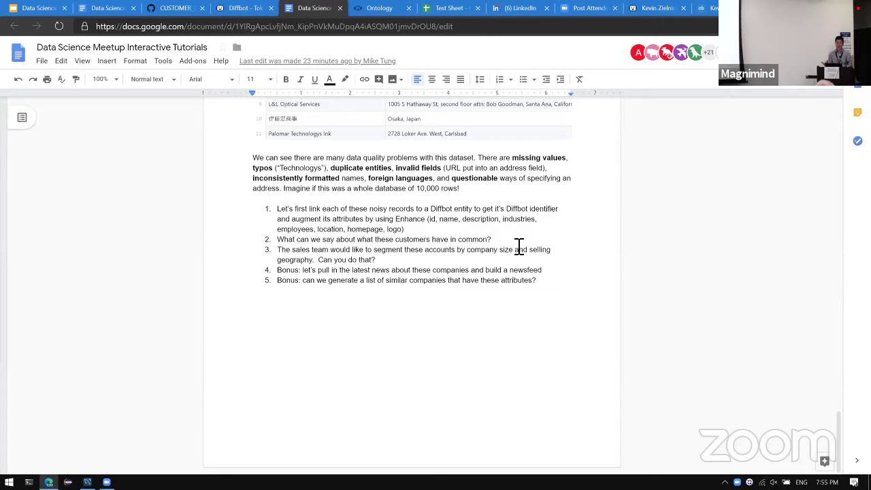
key("ctrl+Tab")
key("ctrl+Tab")
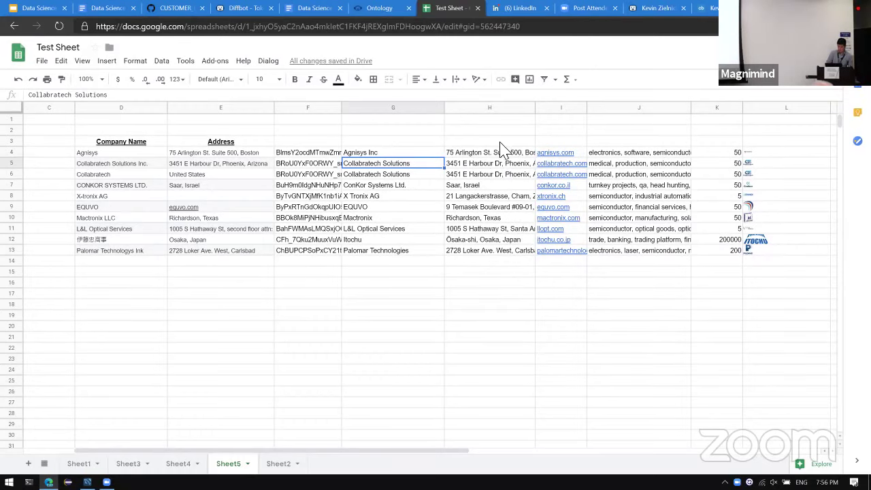
left_click(504, 173)
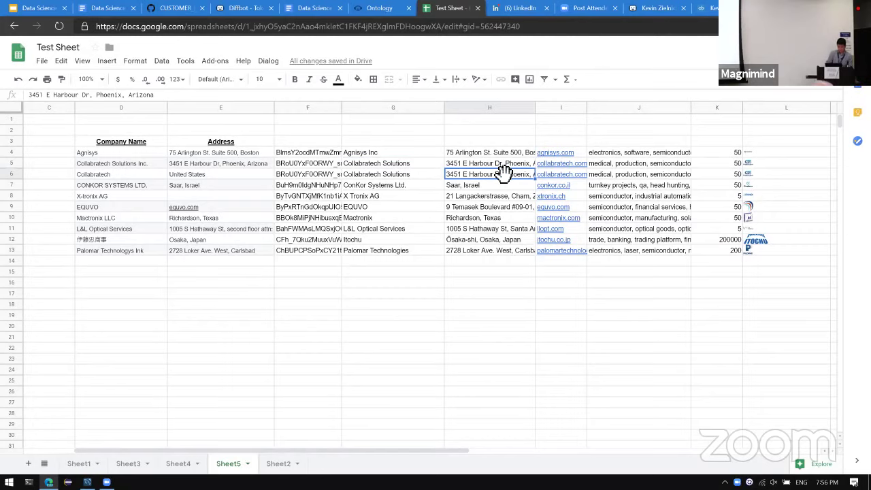
key("Down")
key("Down")
key("Down")
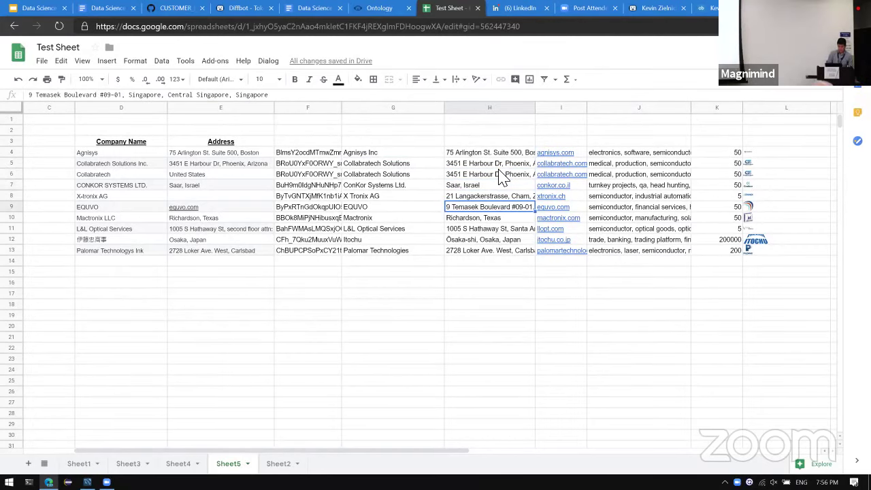
key("ctrl+shift+Tab")
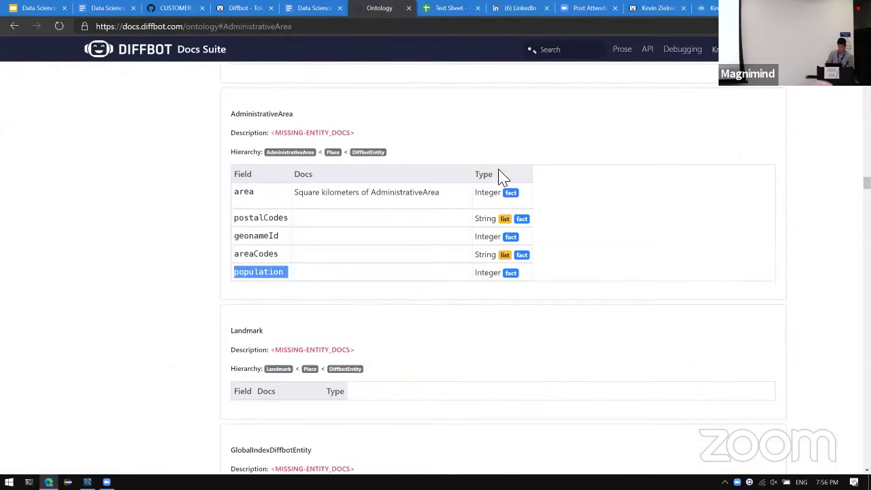
key("ctrl+Tab")
key("ctrl+shift+Tab")
key("ctrl+shift+Tab")
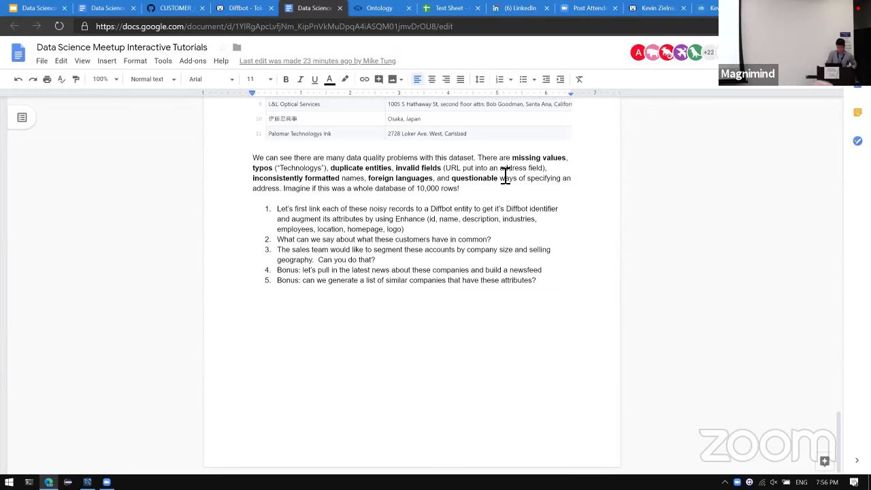
key("ctrl+Tab")
key("ctrl+Tab")
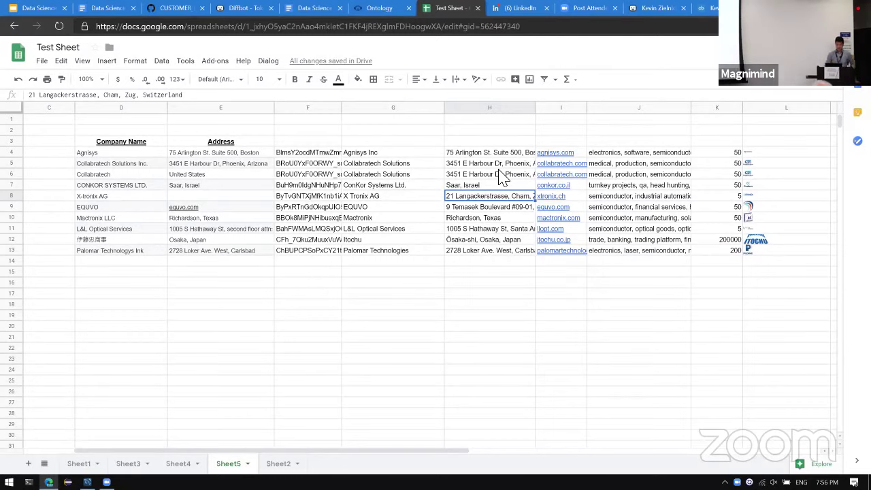
key("ctrl+shift+Tab")
key("ctrl+shift+Tab")
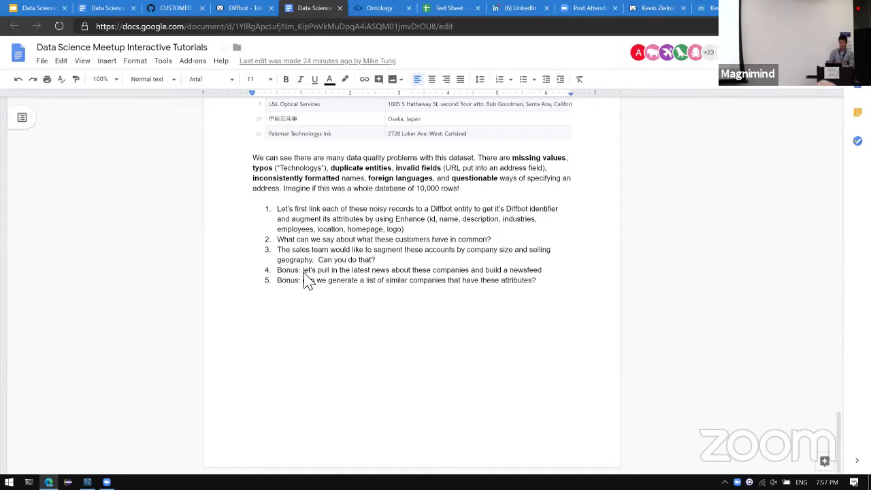
key("ctrl+Tab")
key("ctrl+Tab")
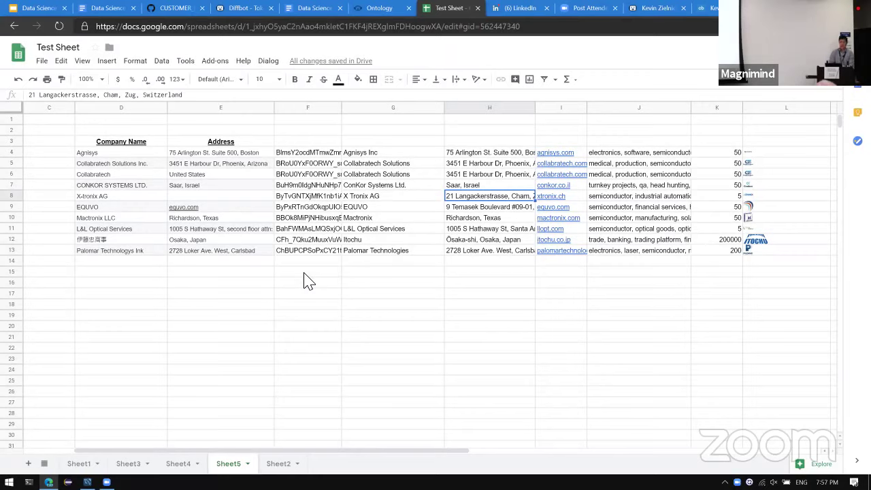
key("ctrl+shift+Tab")
key("ctrl+shift+Tab")
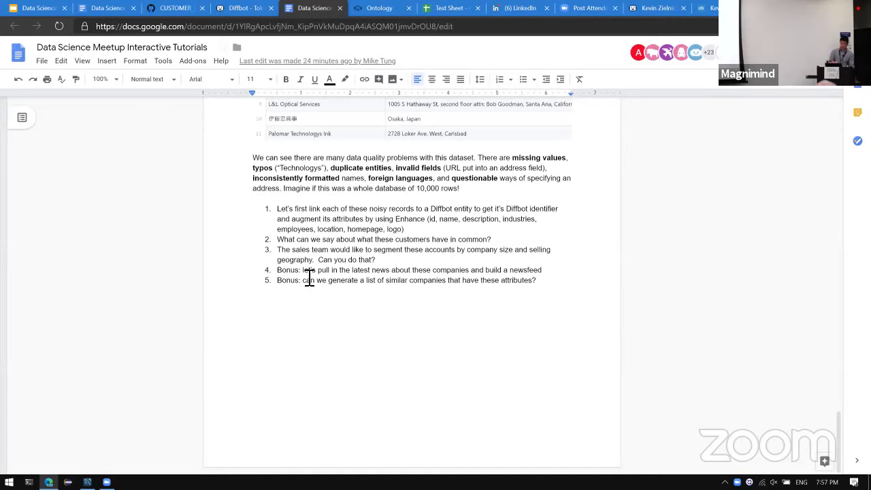
key("ctrl+Tab")
key("ctrl+Tab")
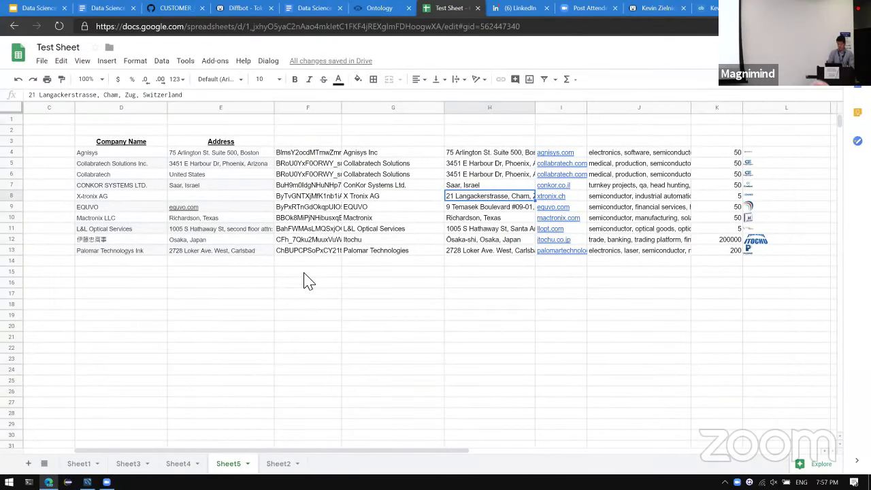
key("Right")
key("Right")
key("Right")
key("Right")
key("Up")
key("Up")
key("Up")
key("Up")
key("Left")
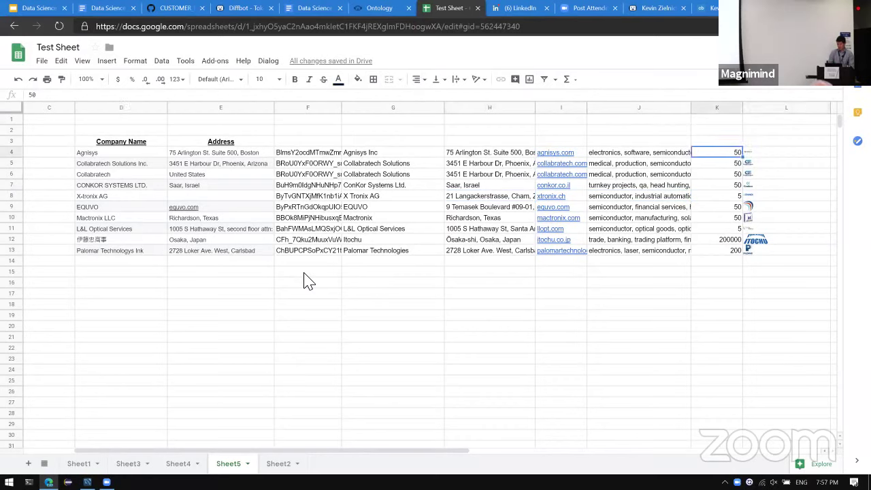
key("Down")
key("Down")
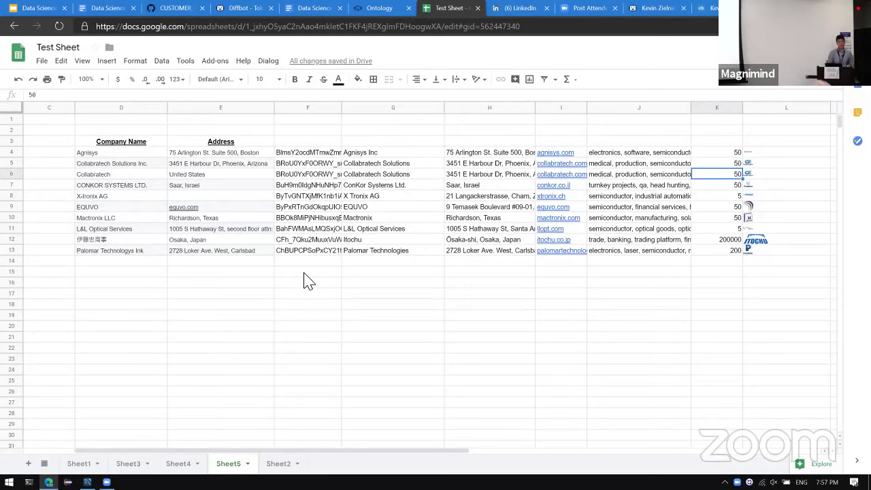
key("Down")
key("Down")
key("Down")
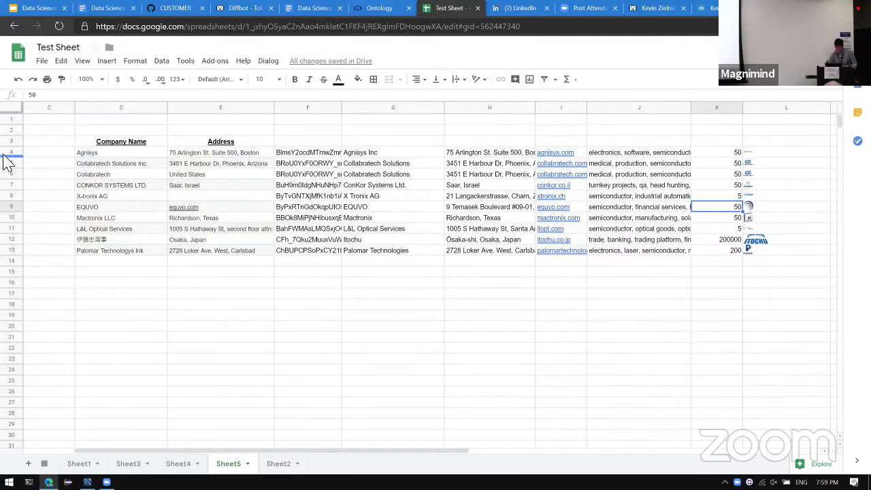
Inspect the ENHANCE_ORGANIZATION formula in F4, then return to the tutorial document.
left_click(315, 155)
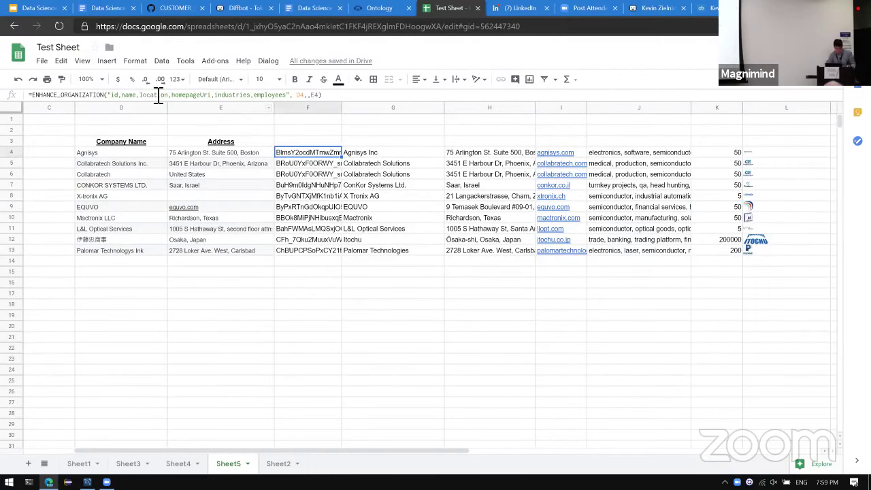
left_click(112, 100)
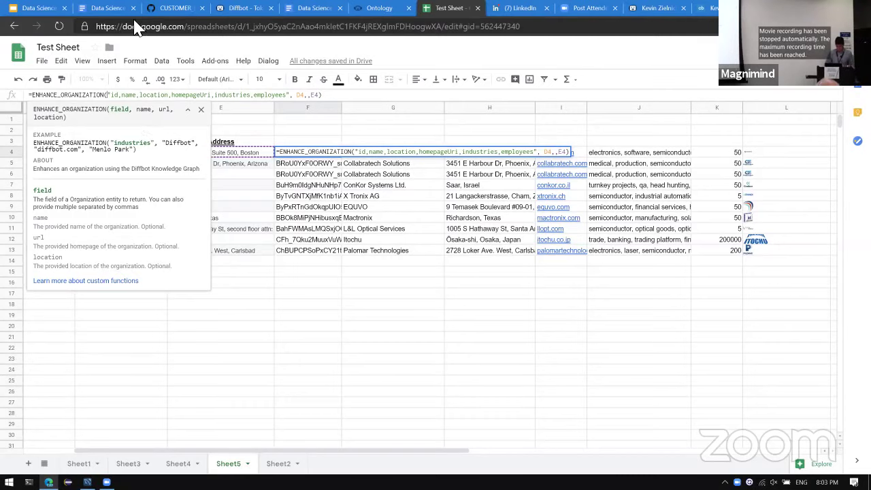
left_click(372, 27)
key("ctrl+5")
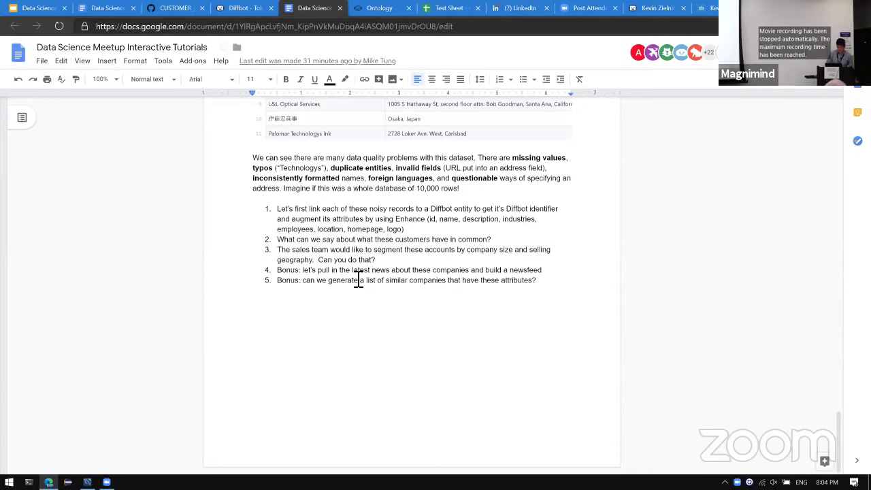
Cycle through the browser tabs, past the Diffbot Ontology page, back to Test Sheet.
key("ctrl+shift+Tab")
key("ctrl+Tab")
key("ctrl+Tab")
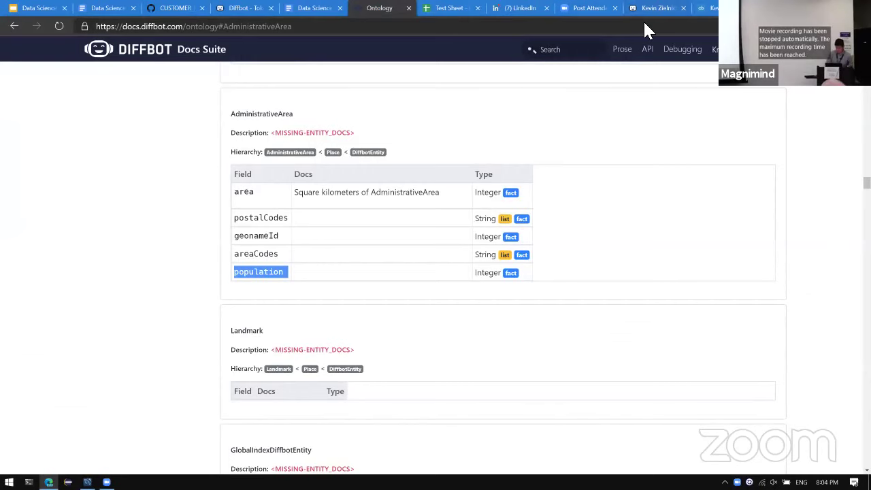
key("ctrl+Tab")
Enter =JOIN("', '",F4:F13) in F15 to list all ten entity IDs.
left_click(439, 316)
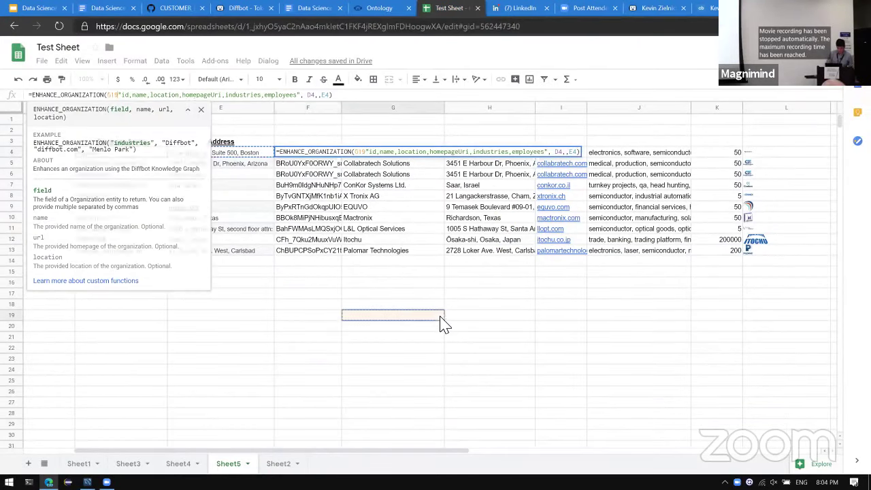
left_click(317, 322)
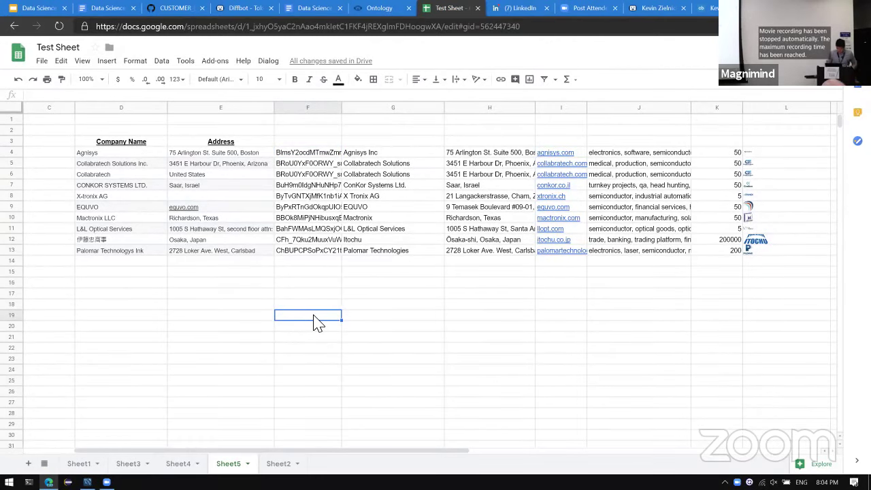
key("Up")
key("Up")
key("Up")
key("Up")
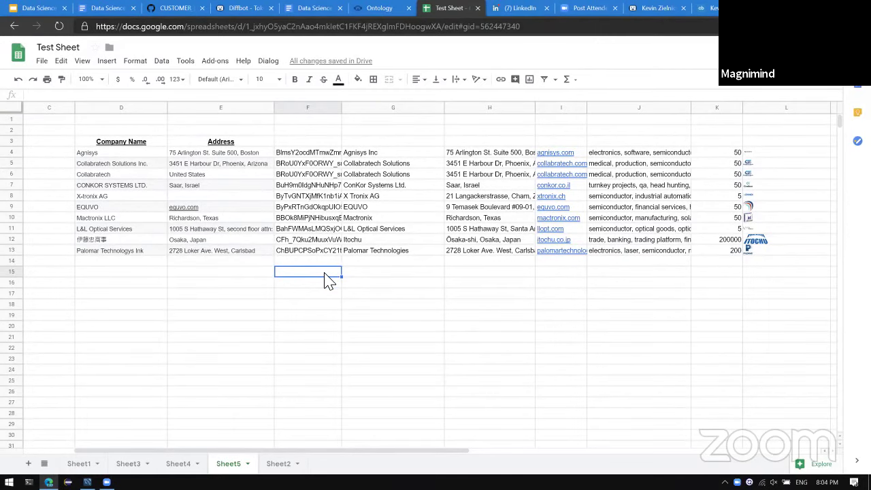
type("=")
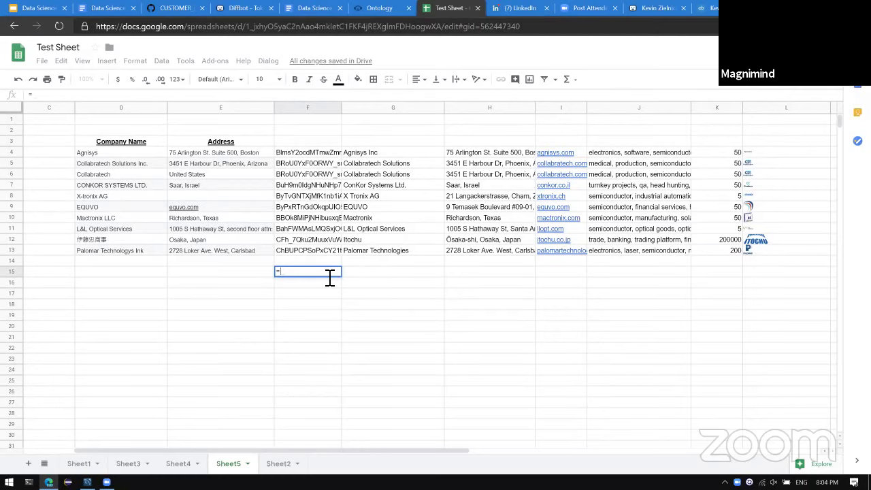
type("JOIN(")
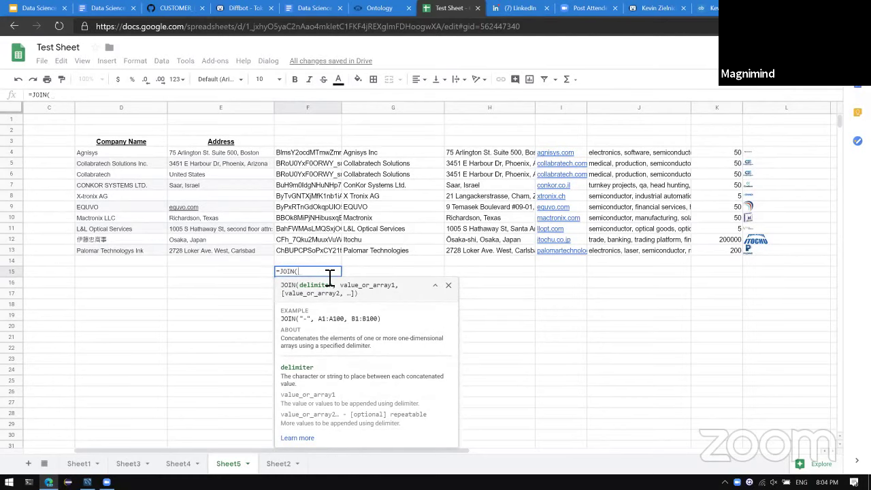
type("\", \"")
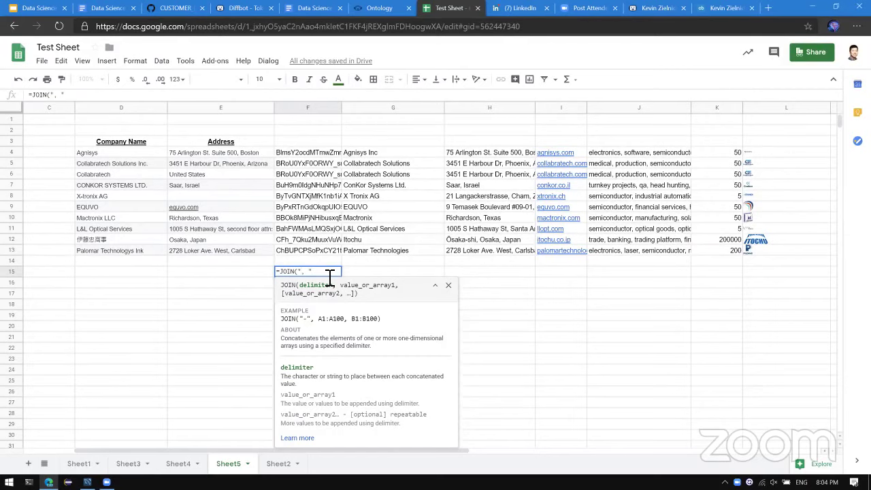
type("'")
type(",")
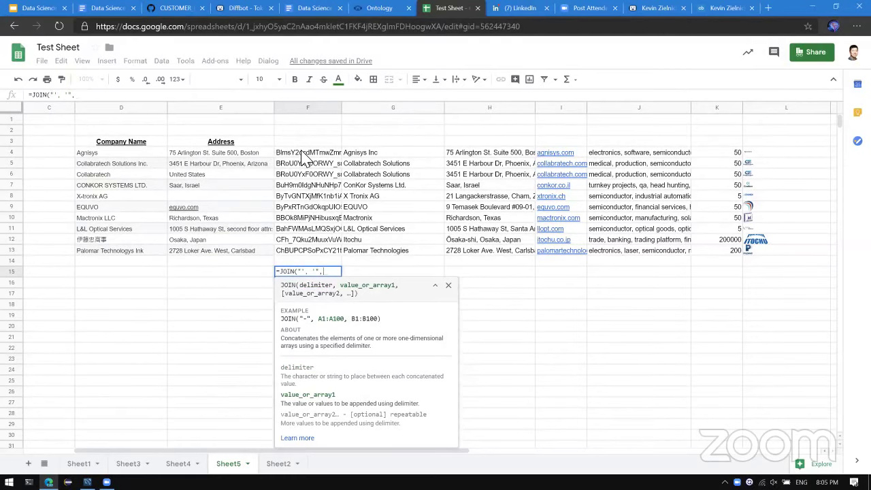
left_click_drag(304, 157, 299, 257)
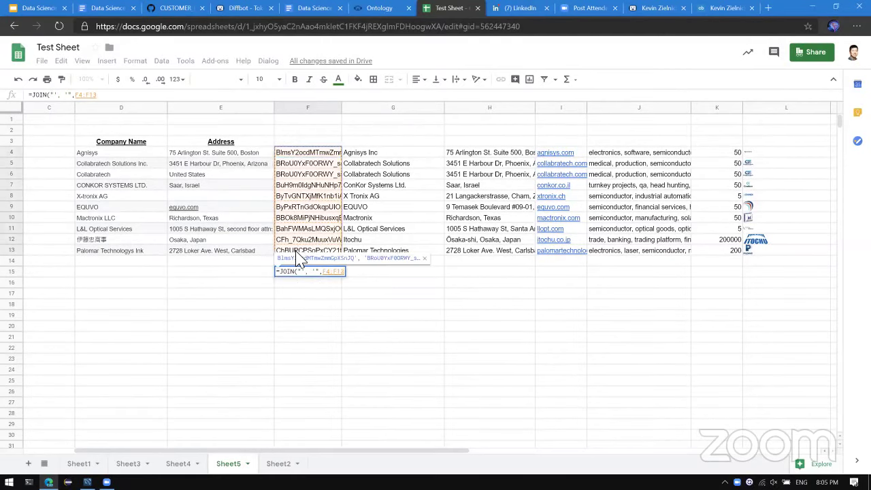
type(")")
key("Return")
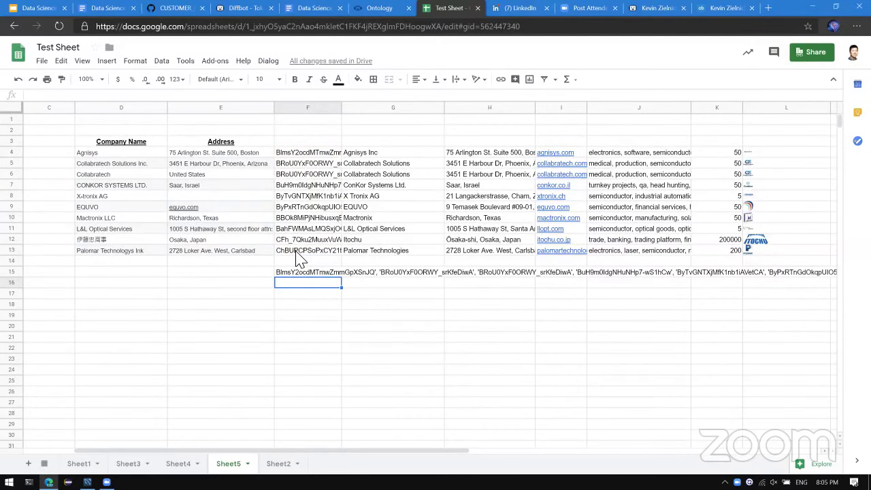
Begin a CONCATENATE type:Article query formula in F16, then discard it.
key("Up")
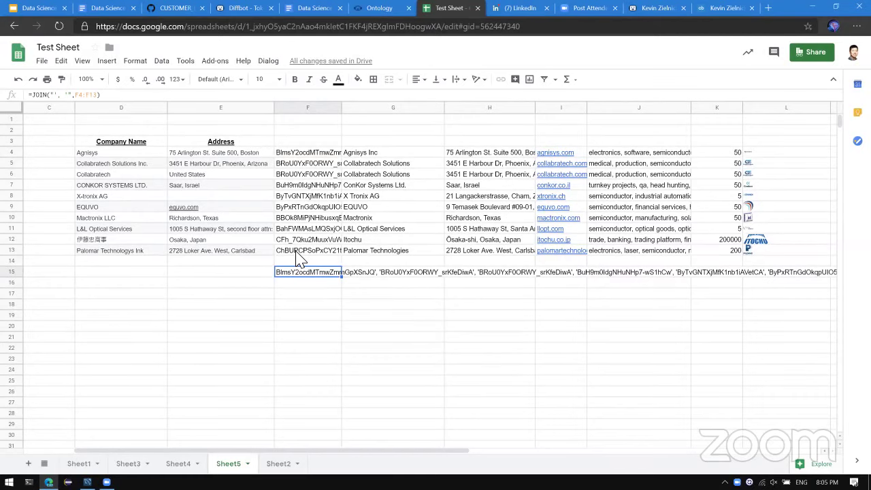
key("Down")
type("=")
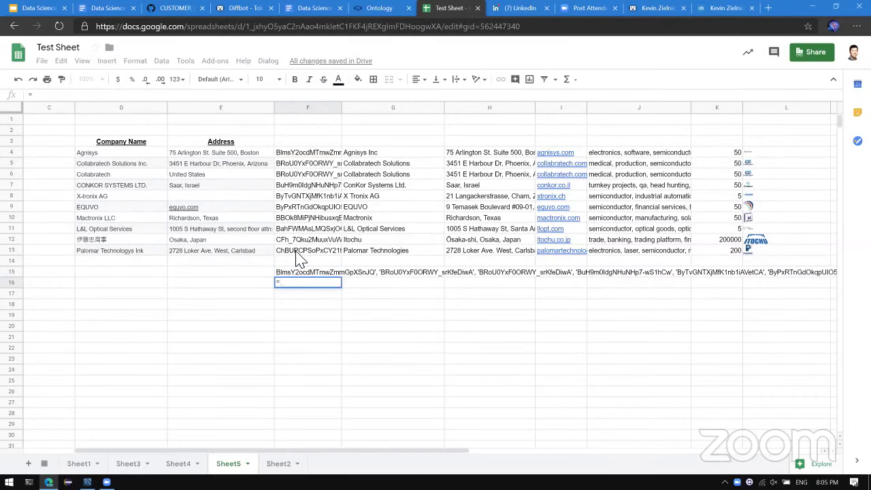
type("CONCATEN")
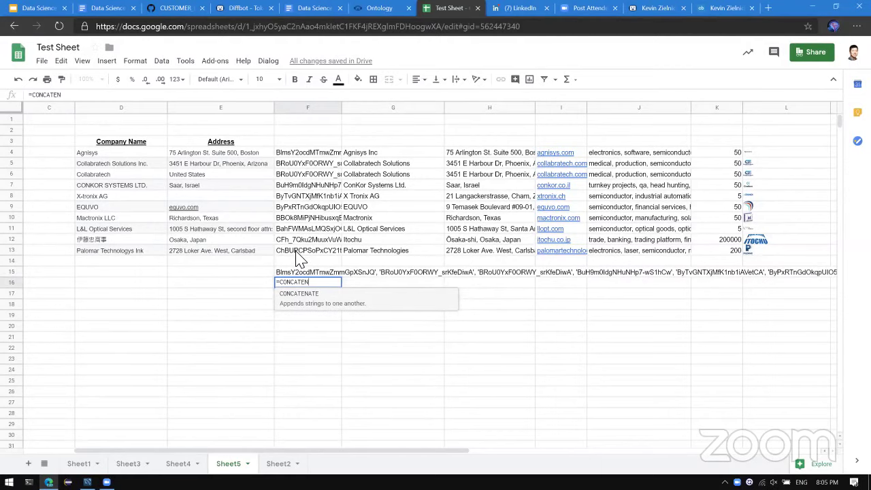
type("ATE(")
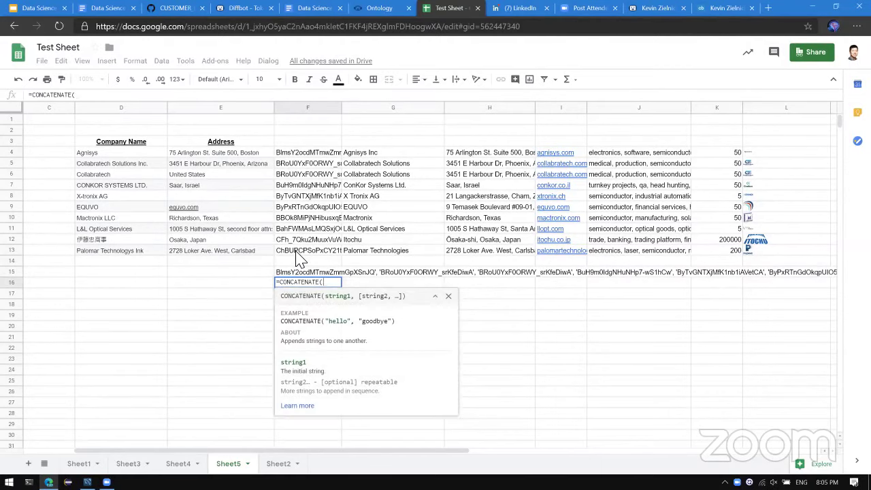
type("\"type:")
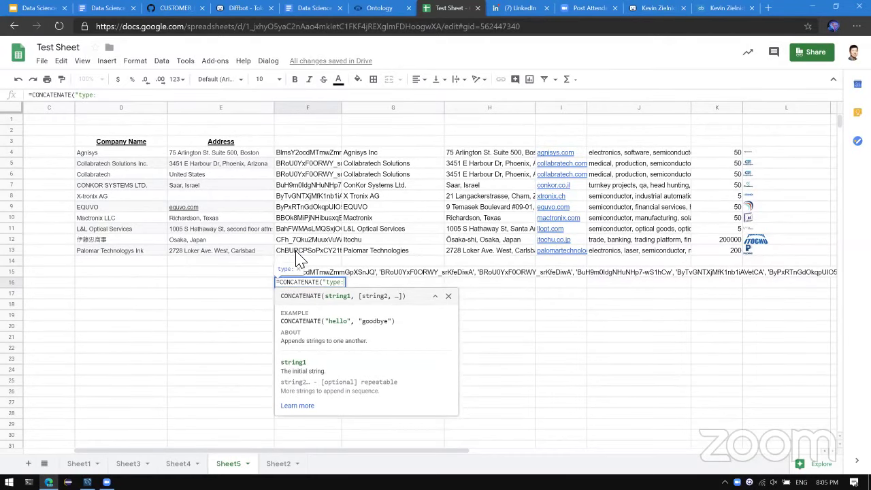
type("Article")
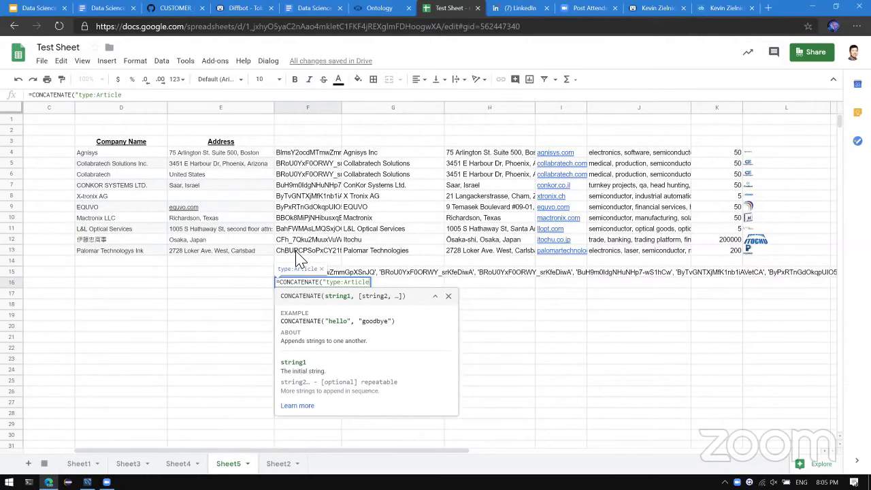
type(" tags.")
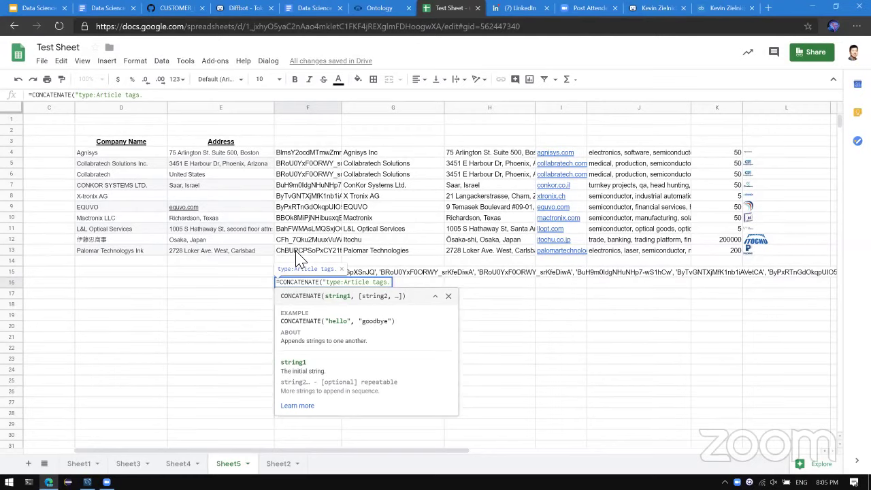
key("Escape")
key("Up")
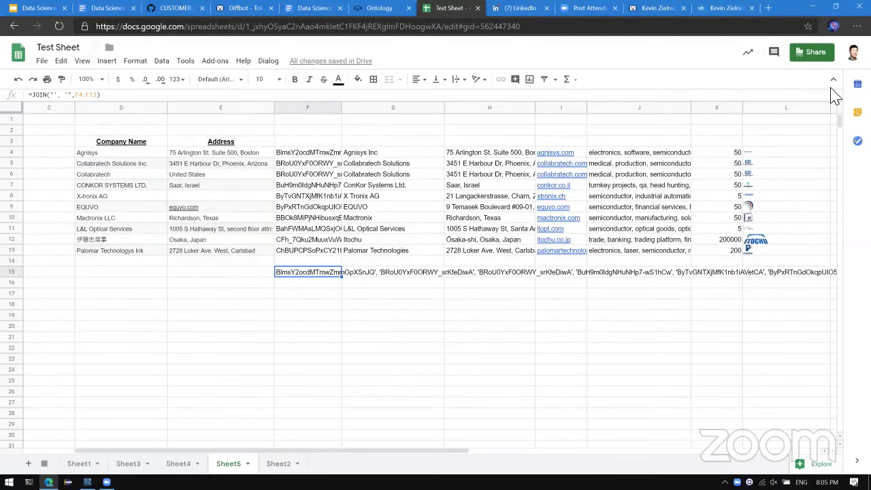
Clear the joined ID list from F15 and move to cell B4.
key("Delete")
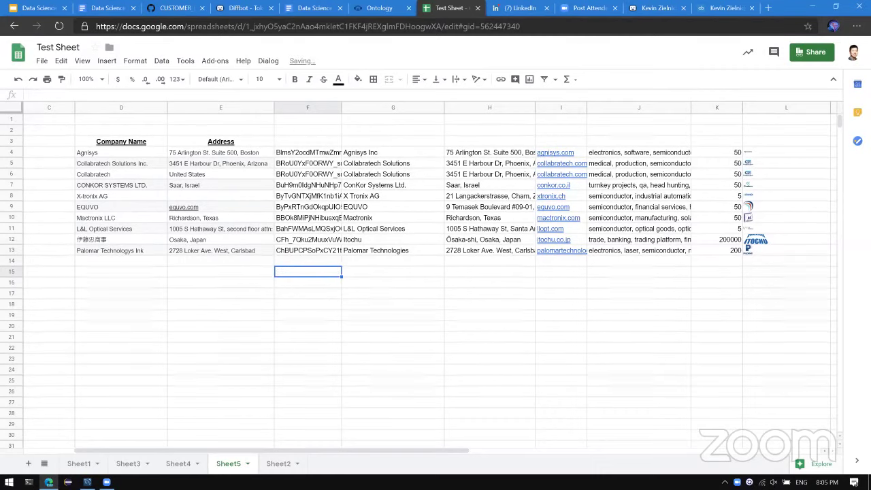
key("Up")
key("Up")
key("Up")
key("Up")
key("Up")
key("Up")
key("Up")
key("Up")
key("Up")
key("Up")
key("Left")
key("Left")
key("Left")
key("Left")
key("Left")
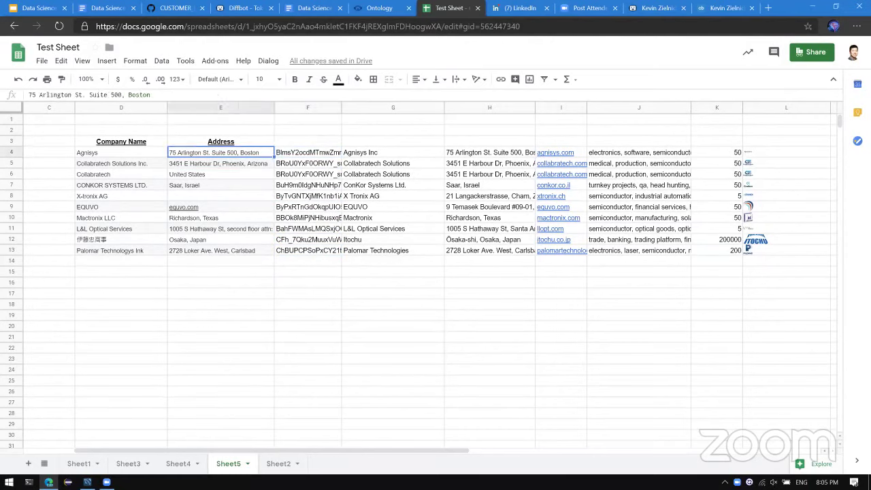
key("Up")
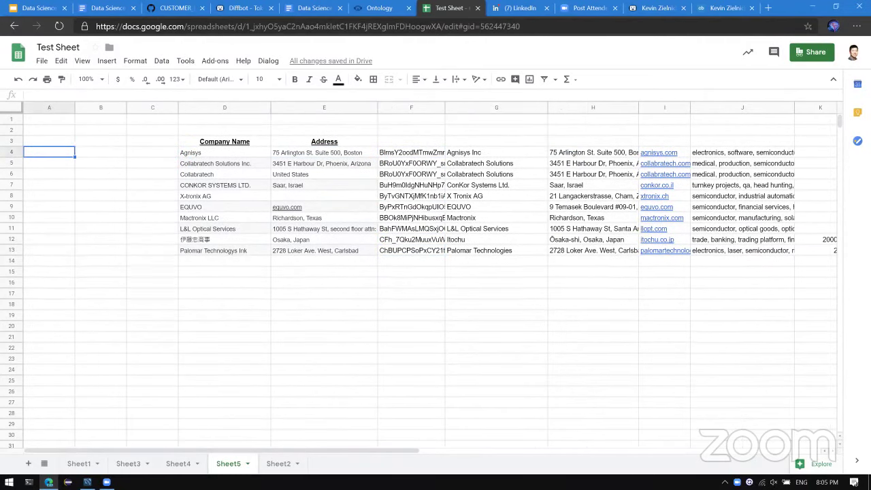
key("Right")
key("Right")
key("Left")
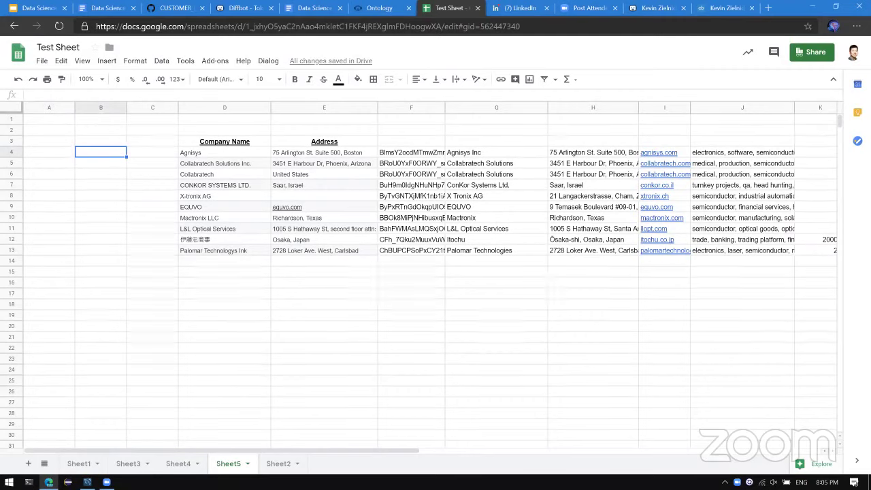
type("=CONCATE")
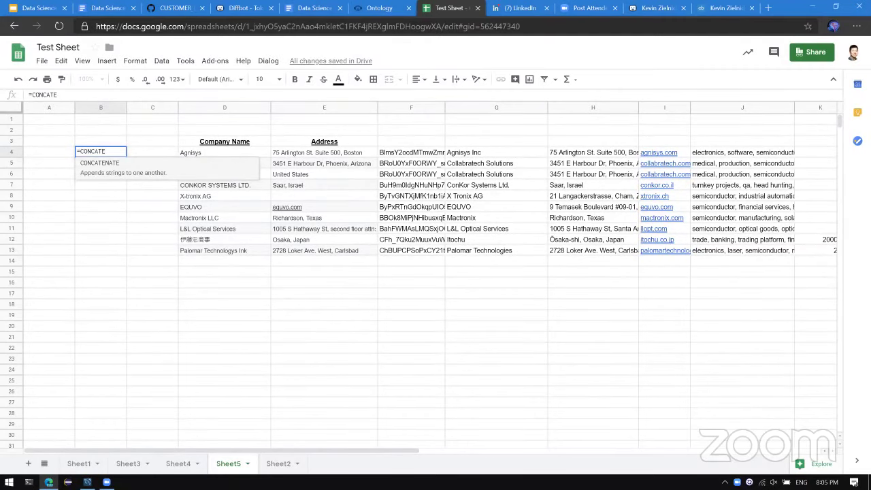
key("BackSpace")
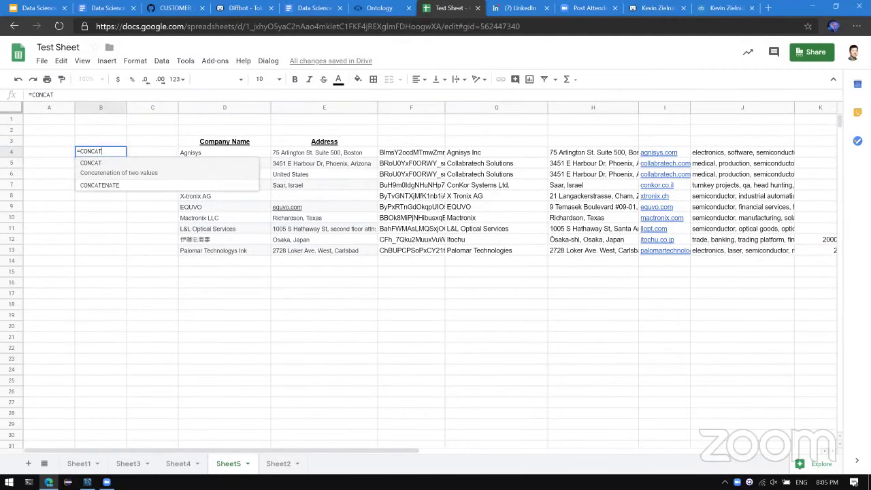
type("(")
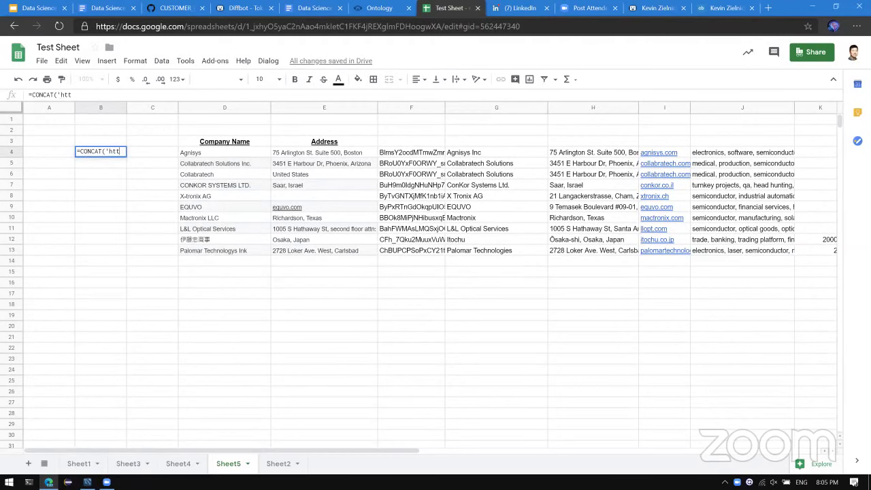
type("\"http:/")
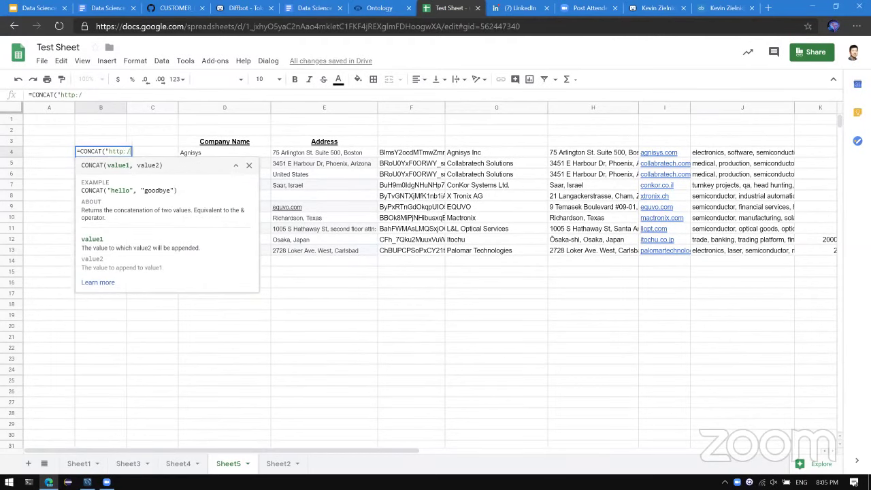
type("/diffbot.com/ent")
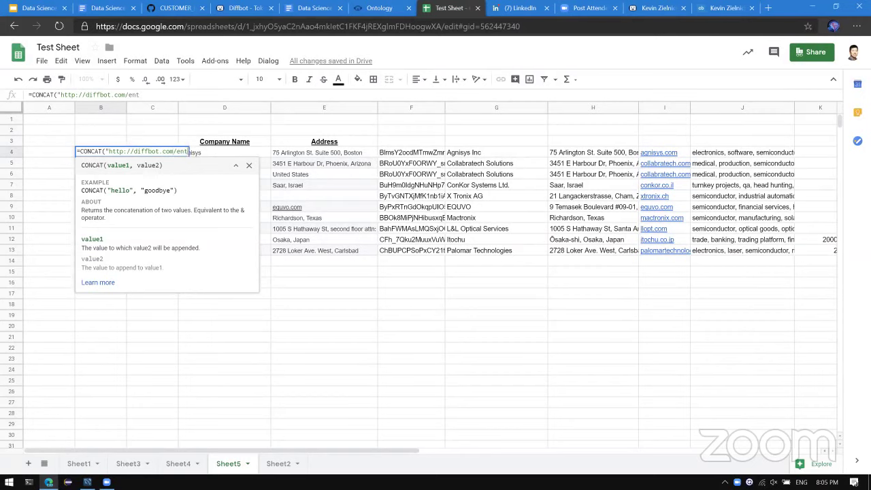
type("ity/\",")
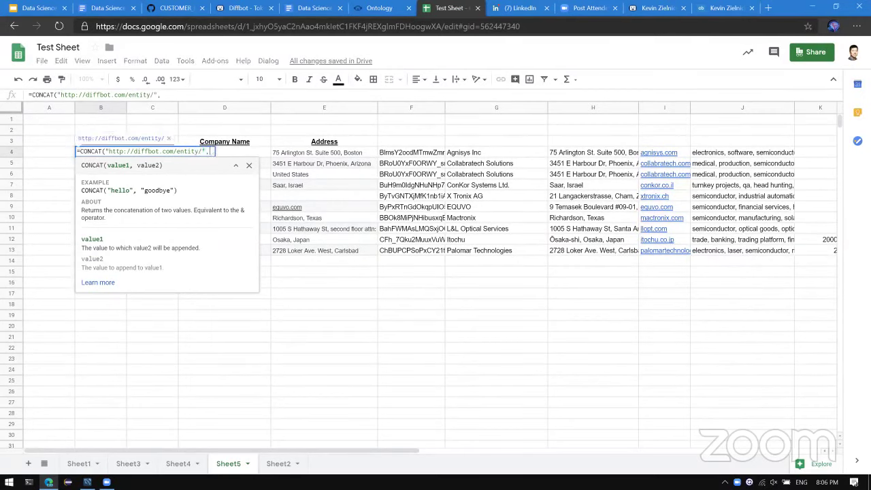
key("Right")
key("Right")
key("Right")
key("Right")
key("Right")
key("Left")
type(")")
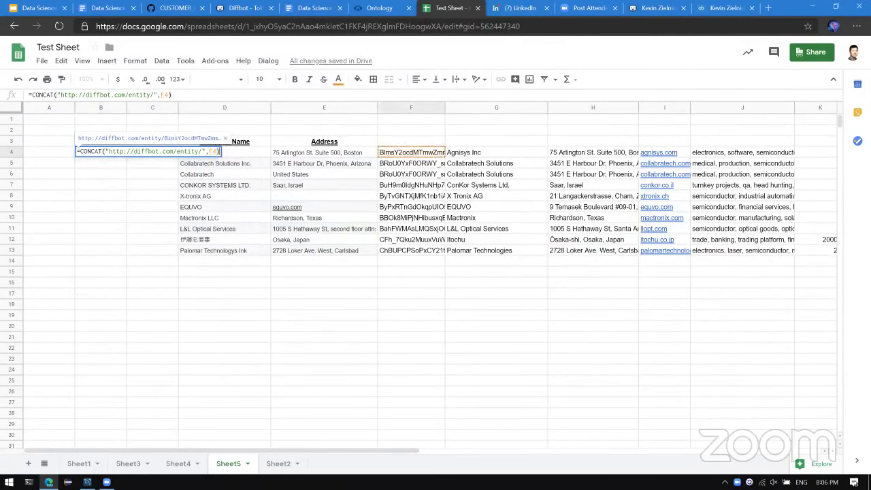
key("Return")
Fill the entity URL formula down from B4 through B13.
key("Up")
key("shift+Down")
key("shift+Down")
key("shift+Down")
key("shift+Down")
key("shift+Down")
key("shift+Down")
key("shift+Down")
key("shift+Down")
key("shift+Down")
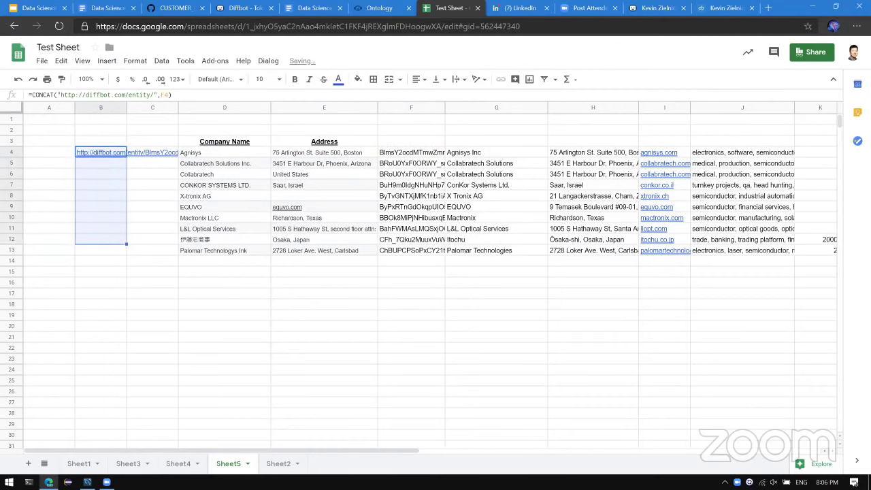
key("ctrl+d")
key("Down")
key("Down")
key("Down")
key("Down")
key("Down")
key("Down")
key("Down")
key("Down")
key("Down")
key("Down")
key("Down")
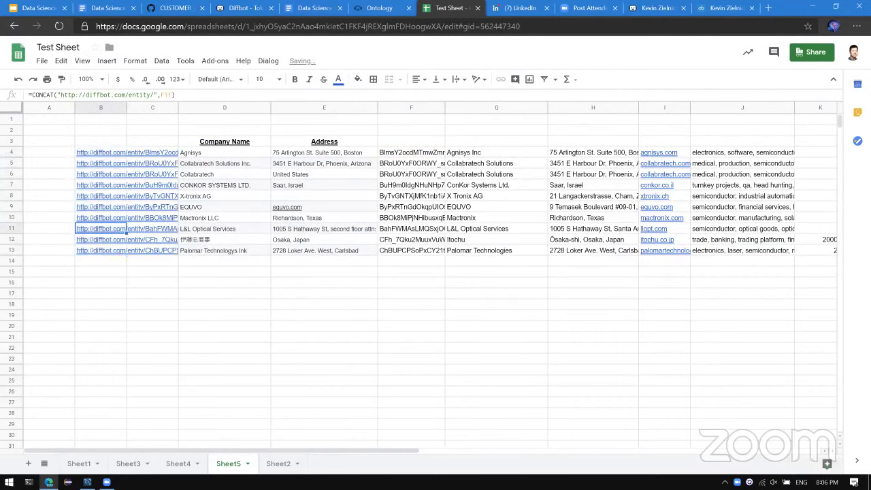
Enter =JOIN("', '", B4:B13) in B15 to join the entity URLs.
type("=JOI")
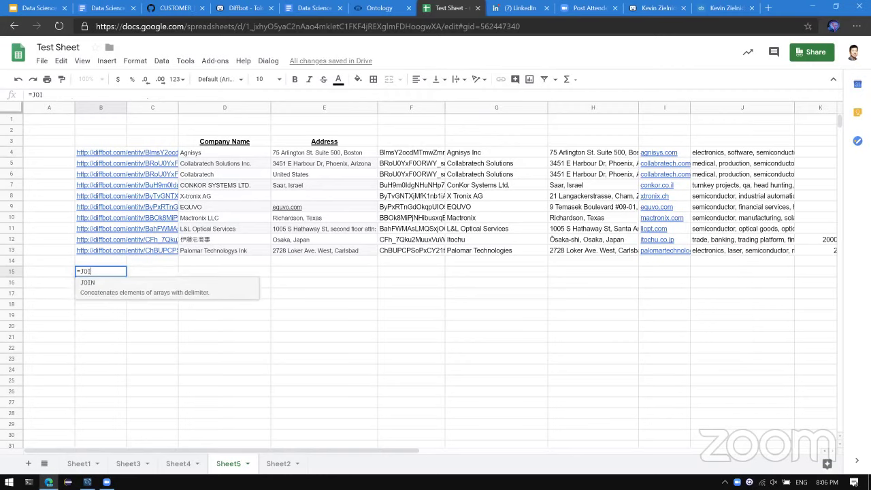
type("N(\"', ")
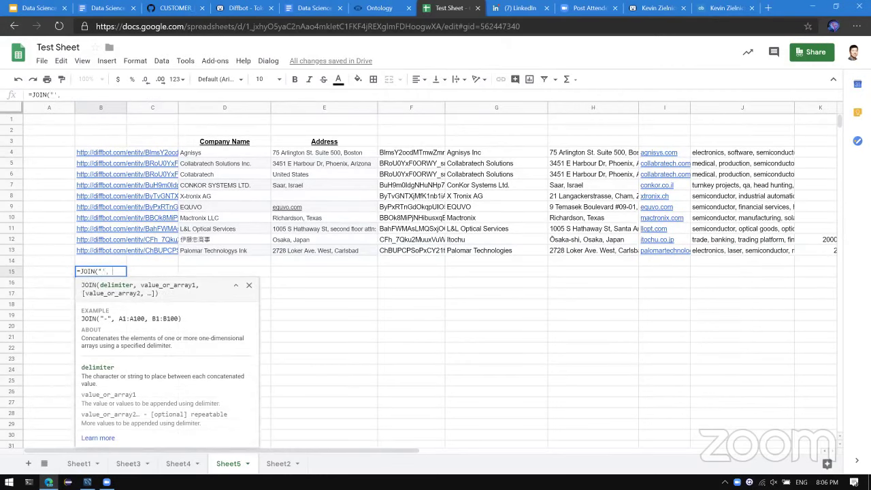
type("'\", B14")
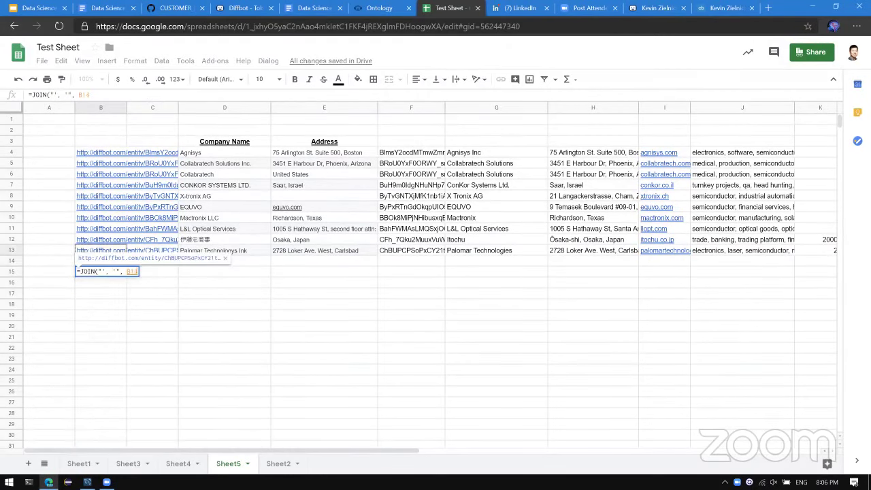
key("Up")
key("shift+Up")
key("ctrl+shift+Up")
type(")")
key("Return")
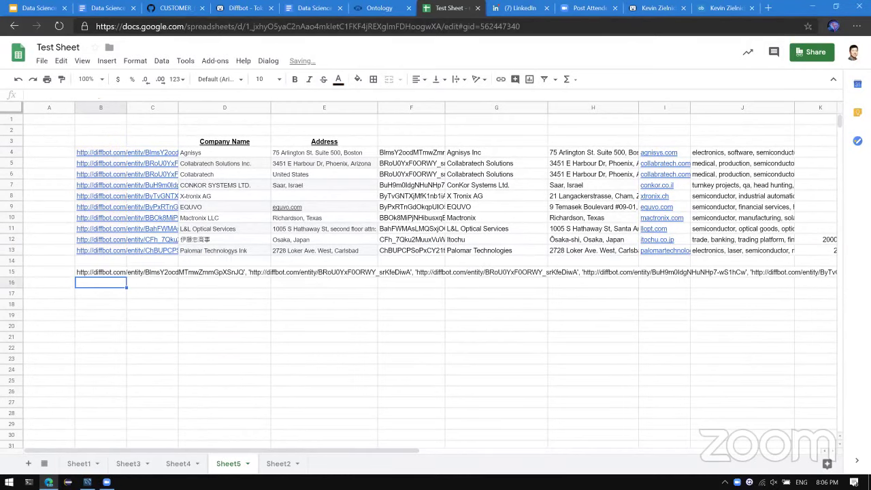
Check B15, then type =CONCATENATE("type:Article tags.uri:or('",B15,"')") in B16.
key("Up")
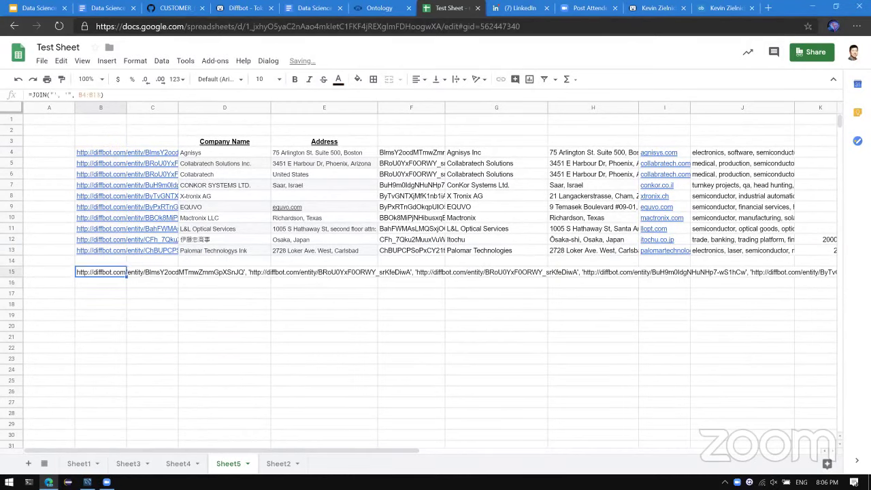
key("Down")
type("=CONC")
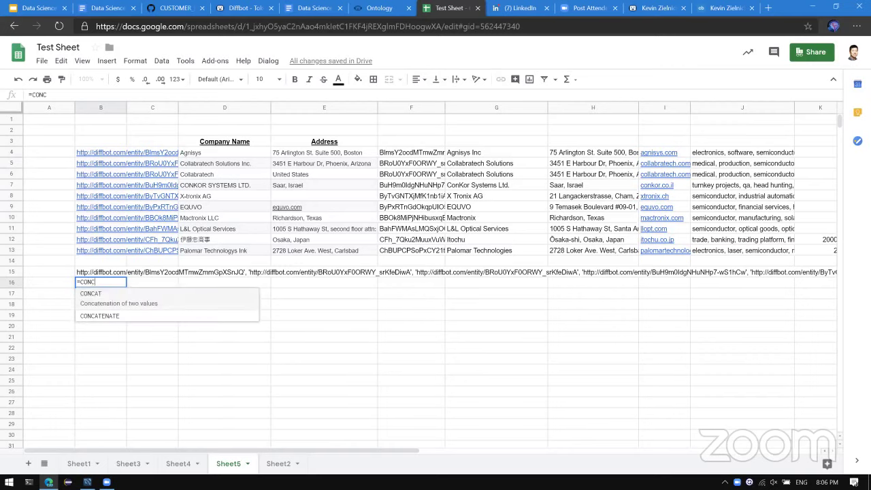
type("ATEN")
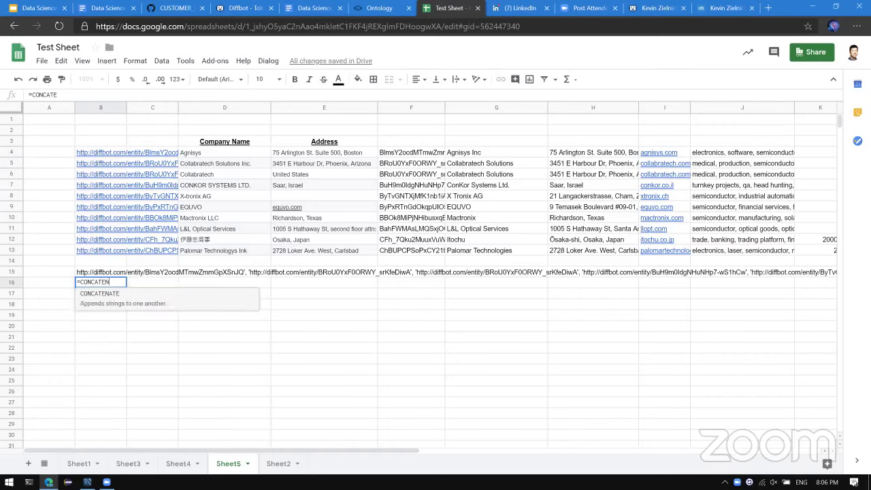
type("ATE(\"typ")
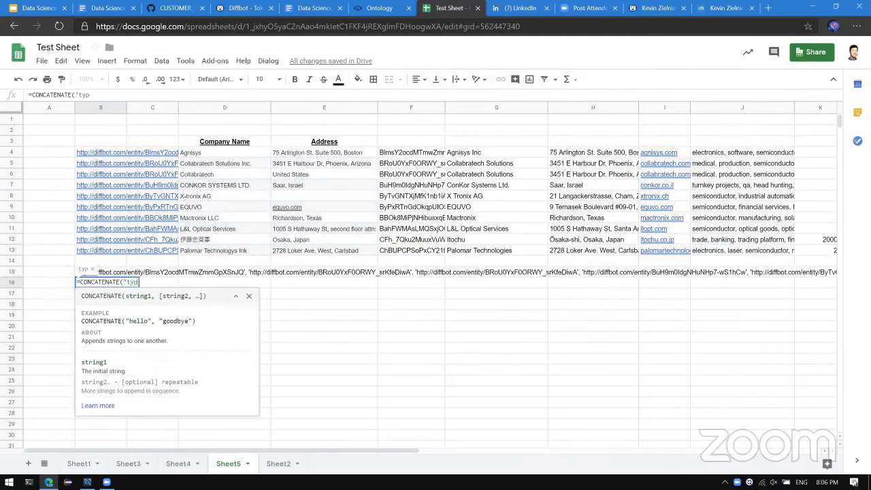
type("e:Artic")
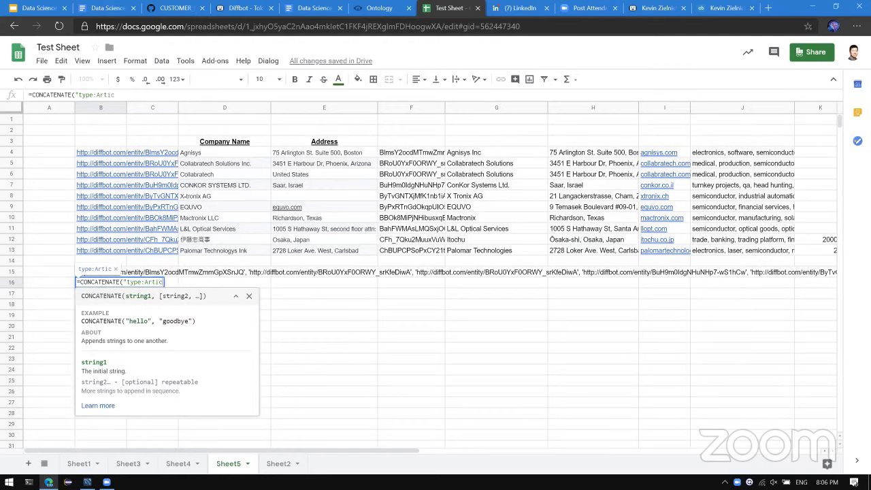
type("le tags")
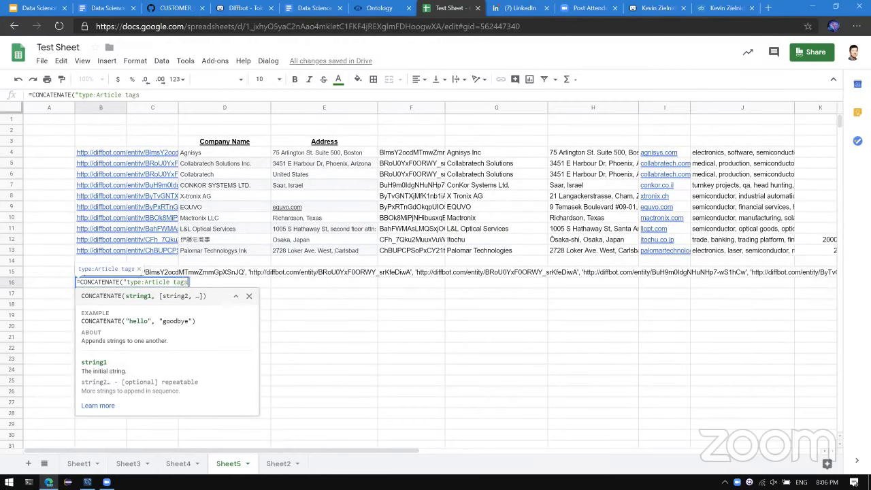
type(".uri:or")
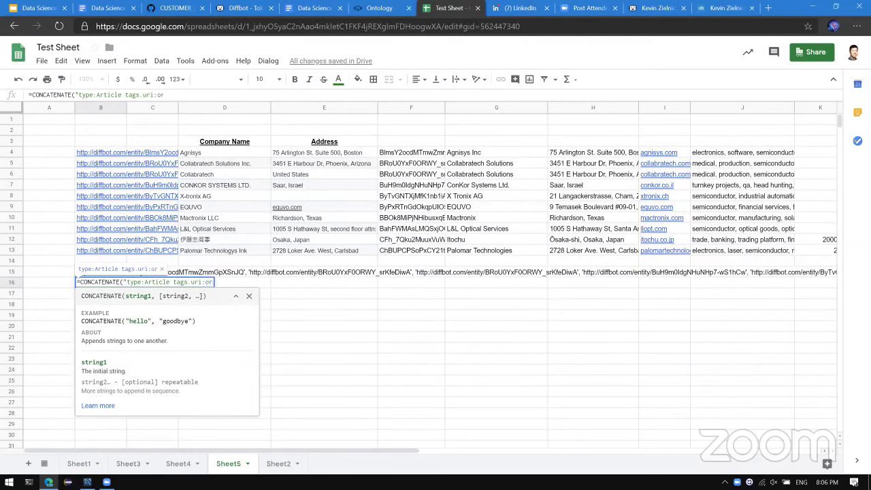
type("('\",")
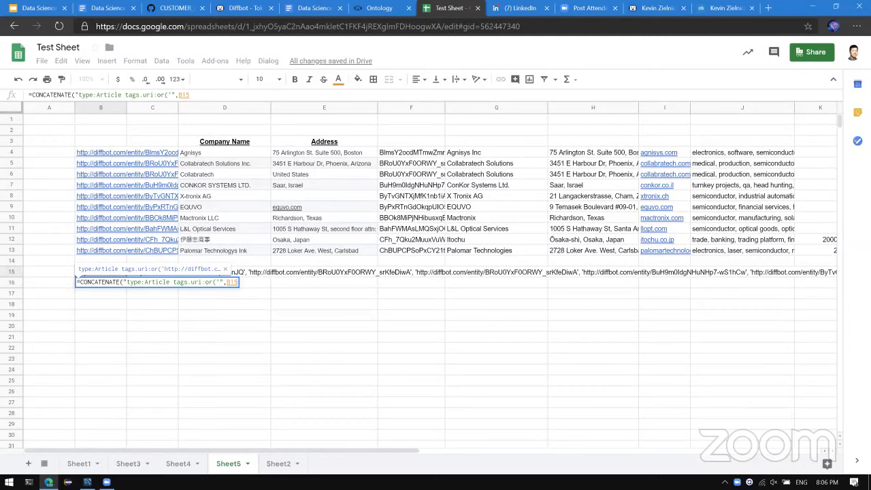
type("B15,\"')")
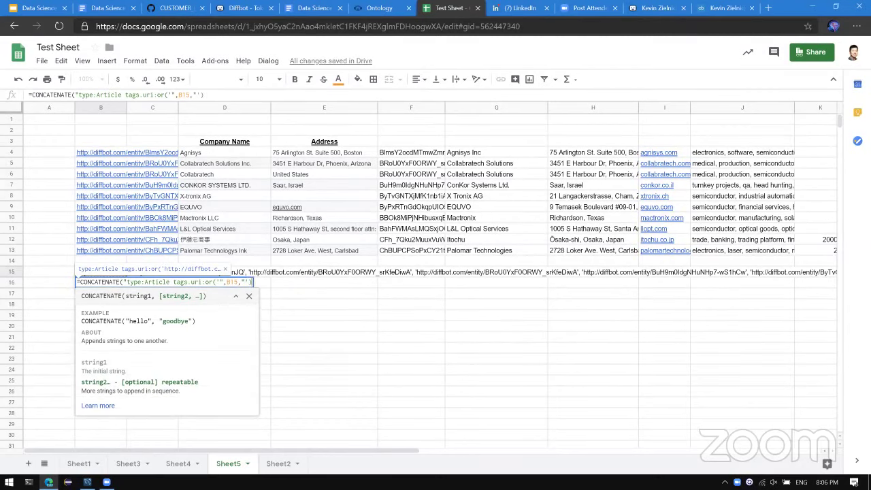
type("\")")
Commit the type:Article tags.uri:or(…) query formula in B16 and review it.
key("Return")
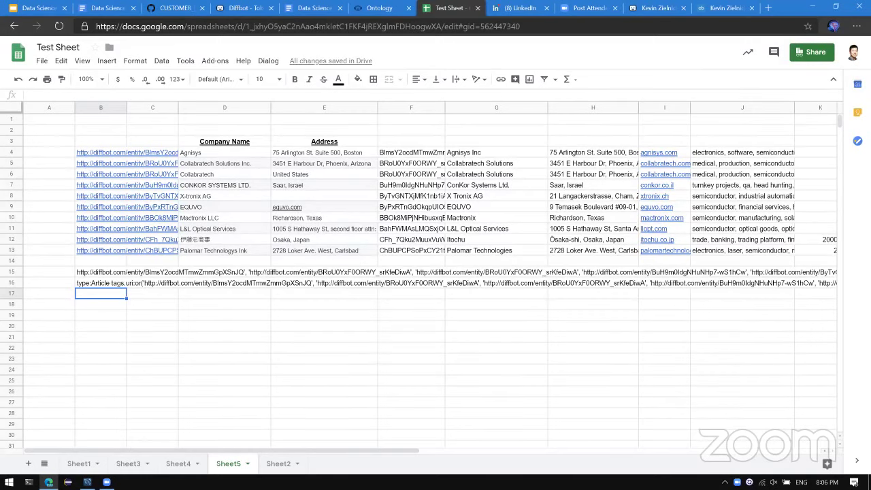
left_click(100, 282)
left_click(101, 293)
left_click(101, 283)
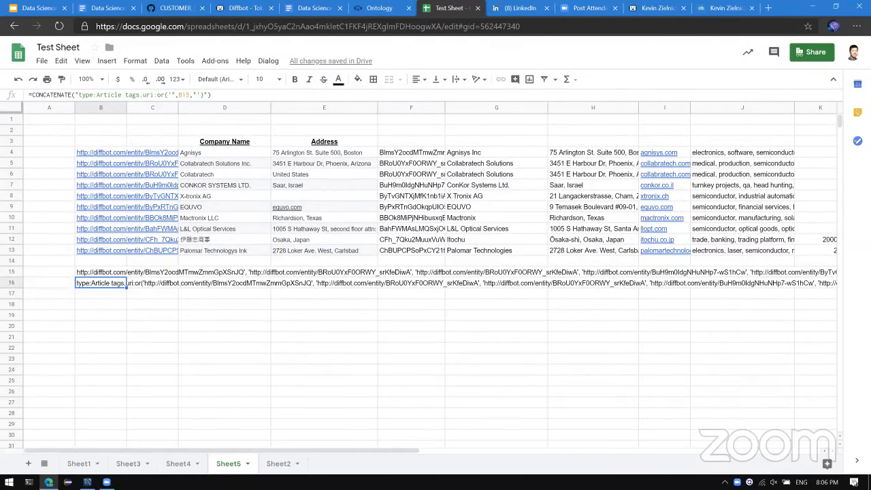
left_click(101, 294)
left_click(101, 283)
left_click(152, 283)
left_click(100, 282)
left_click(153, 282)
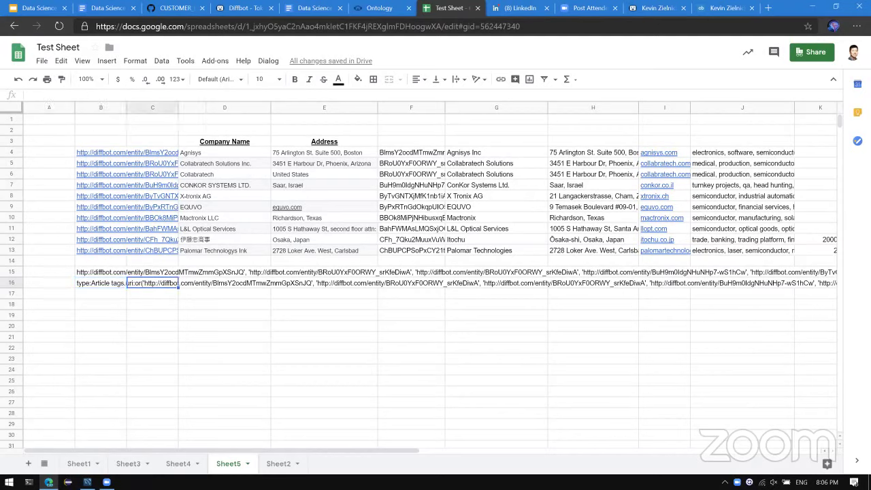
left_click(101, 282)
left_click(152, 282)
left_click(225, 283)
left_click(152, 283)
left_click(100, 282)
left_click(152, 282)
left_click(100, 282)
left_click(152, 282)
key("Right")
key("Right")
key("Right")
key("Right")
key("Right")
key("Right")
key("Right")
key("Right")
key("Right")
key("Right")
key("Right")
key("Right")
key("Right")
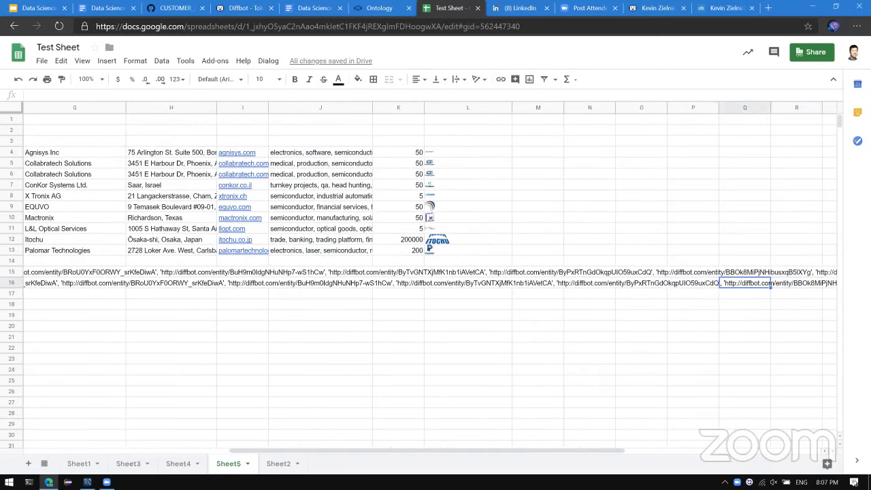
key("Left")
key("Left")
key("Left")
key("Left")
key("Left")
key("Left")
key("Left")
key("Left")
key("Left")
key("Left")
key("Left")
key("Left")
key("Left")
key("Left")
key("Left")
key("Down")
key("Up")
key("Right")
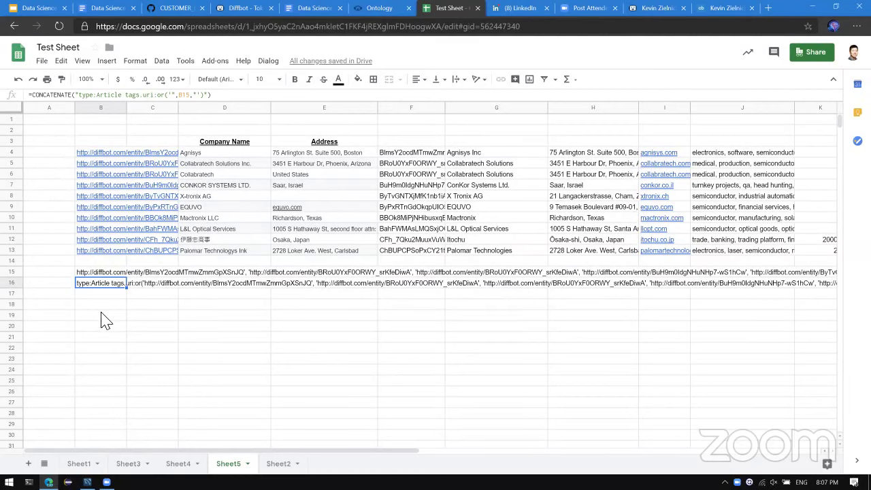
key("Down")
Draft a DQL(B16,"title,author,date…") formula in B17, then discard it.
type("=DL")
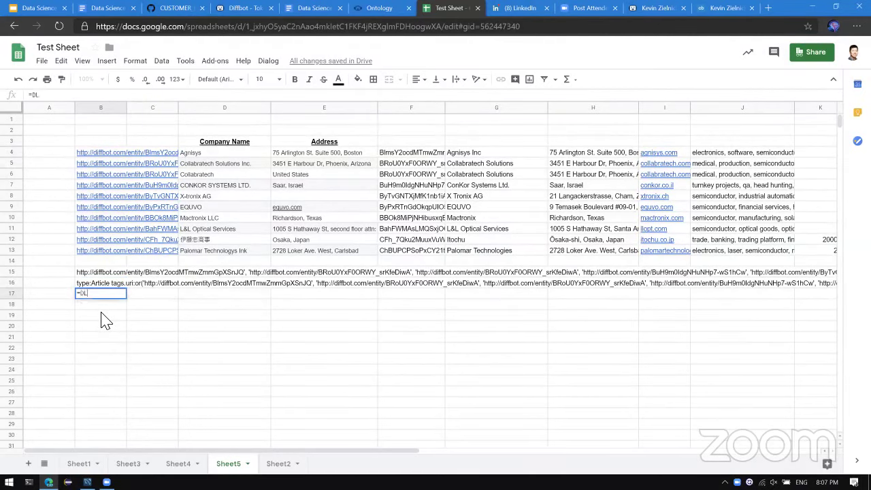
key("BackSpace")
type("QL(")
key("Up")
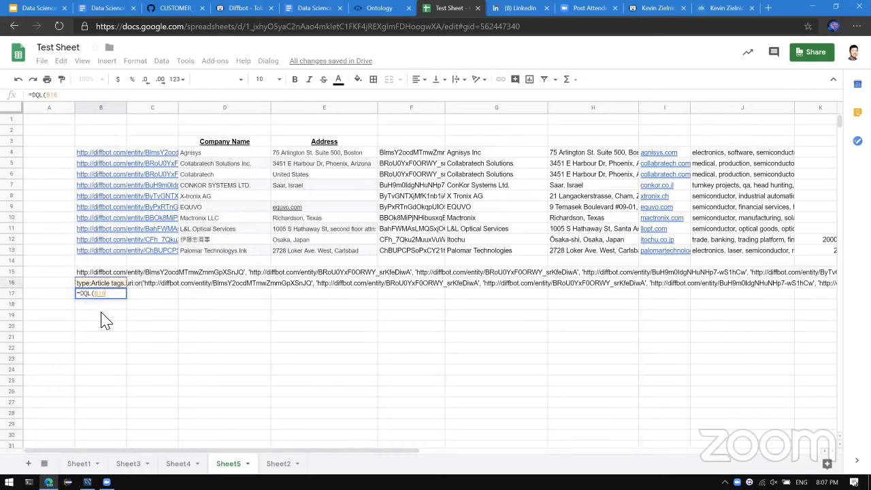
type(",")
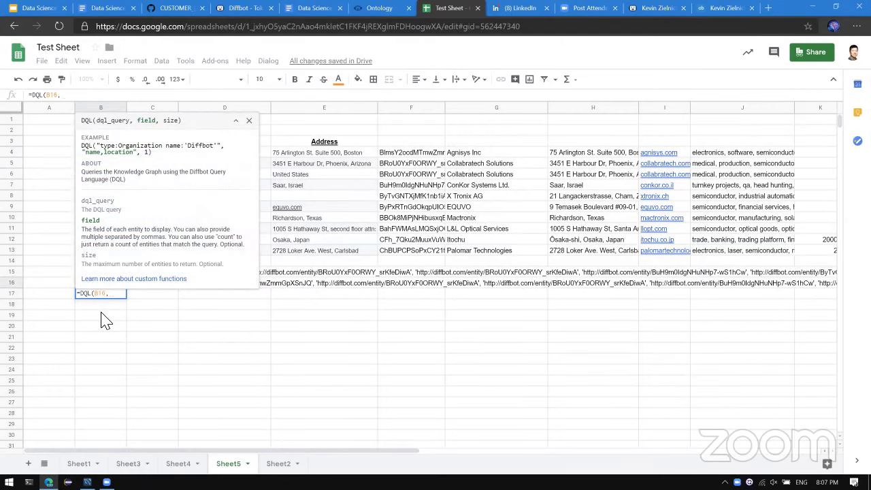
type("\"title")
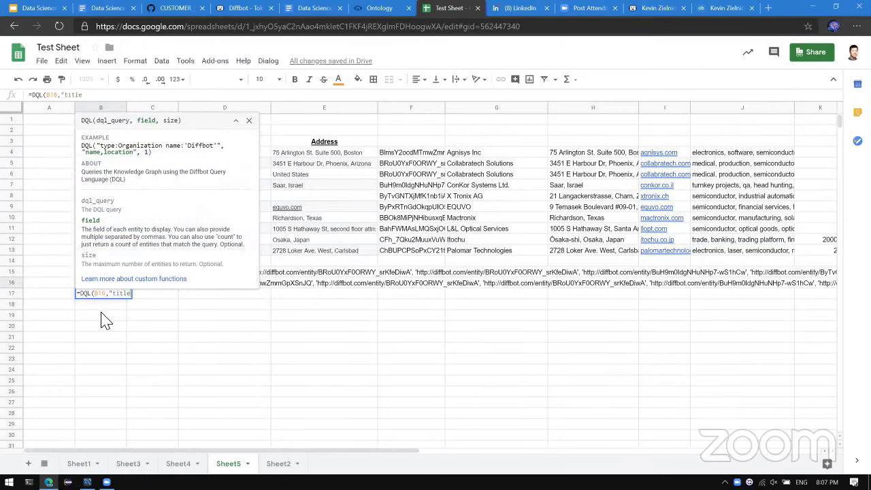
type(",author,date")
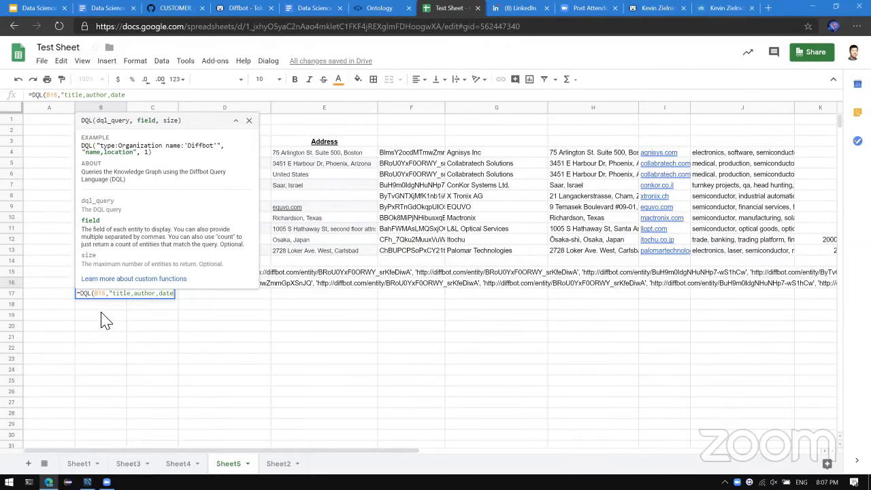
key("Escape")
Append sortBy:date to B16's query, then type =DQL(B16,"title,author,date,pageUrl") in B17.
key("Up")
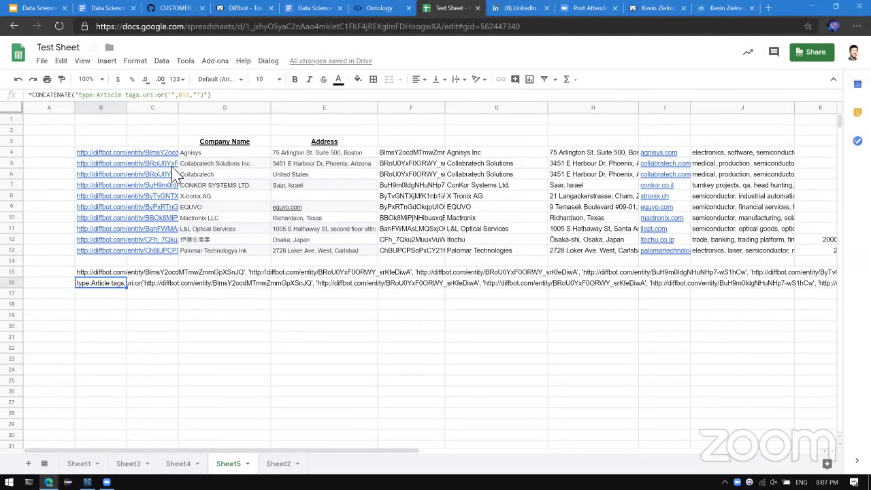
left_click(233, 96)
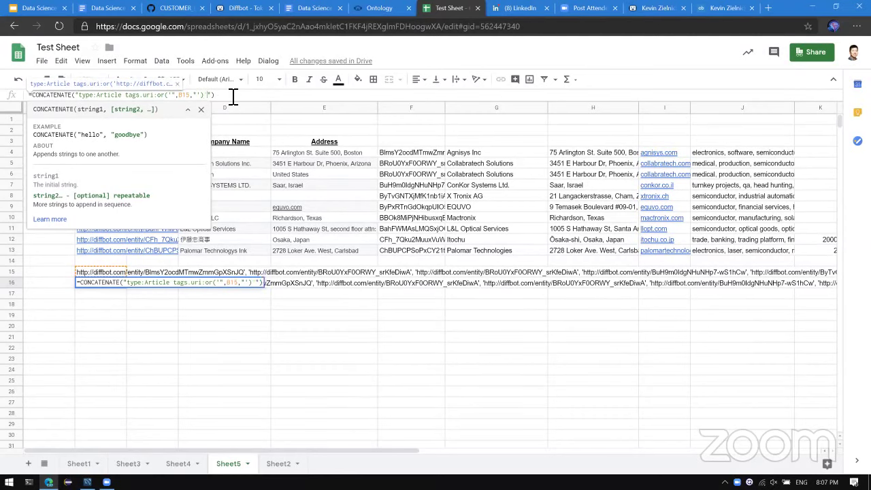
type("sortBy:date")
key("Return")
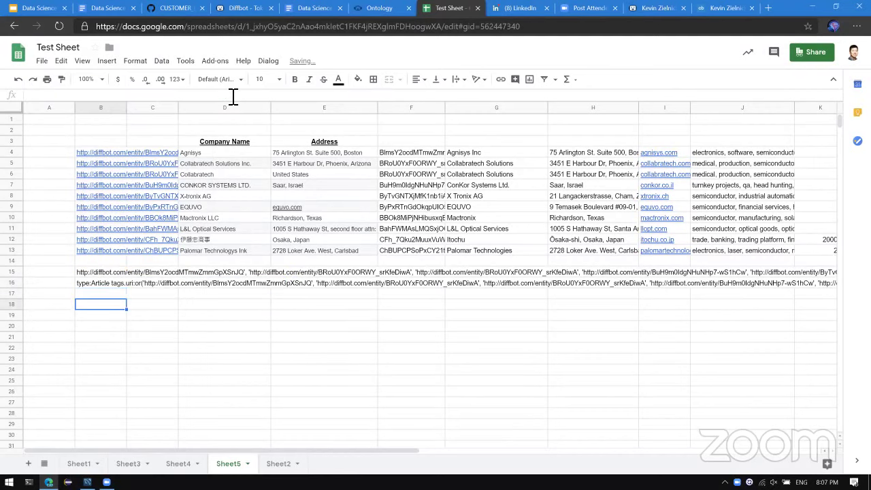
type("=DQL(B16")
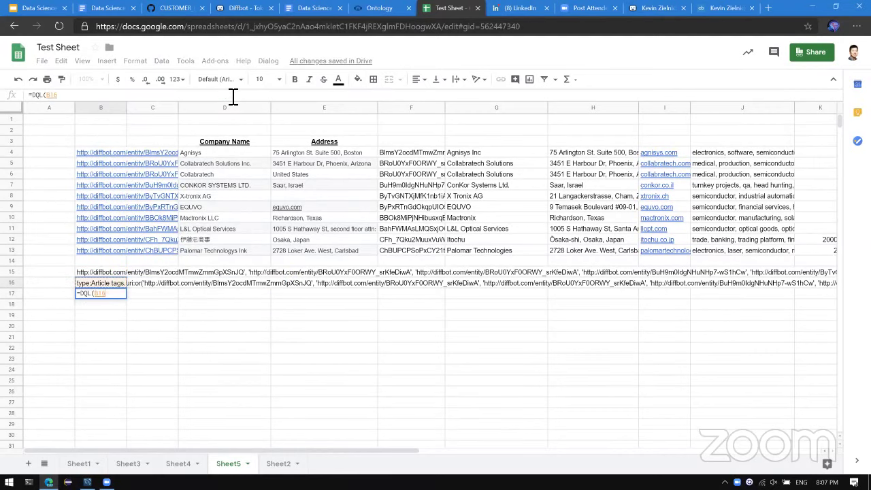
type(",\"title,")
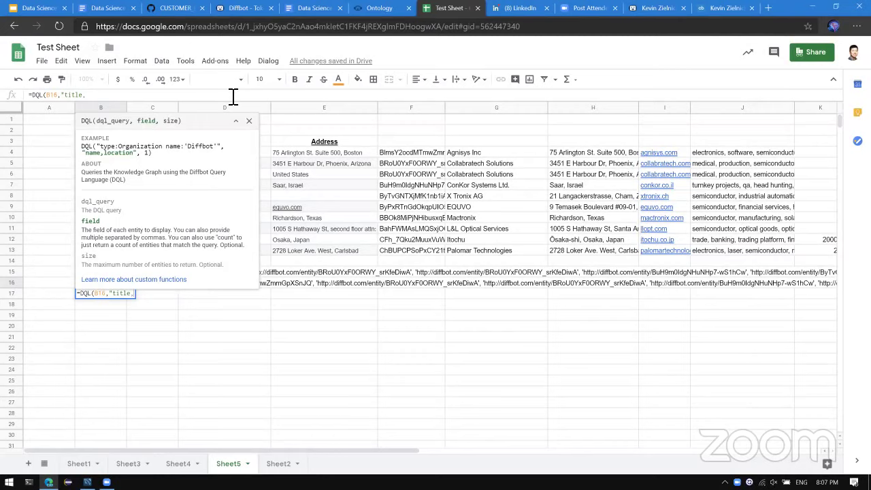
type("author,date,")
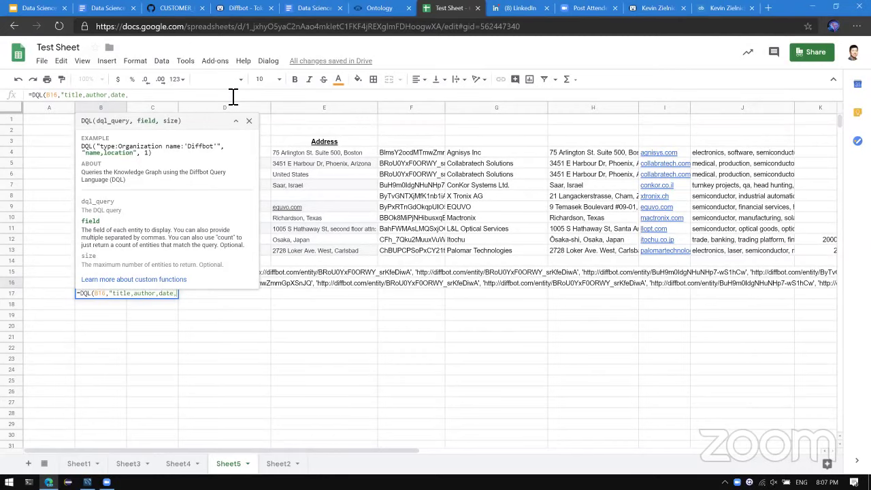
type("pageUrl\")")
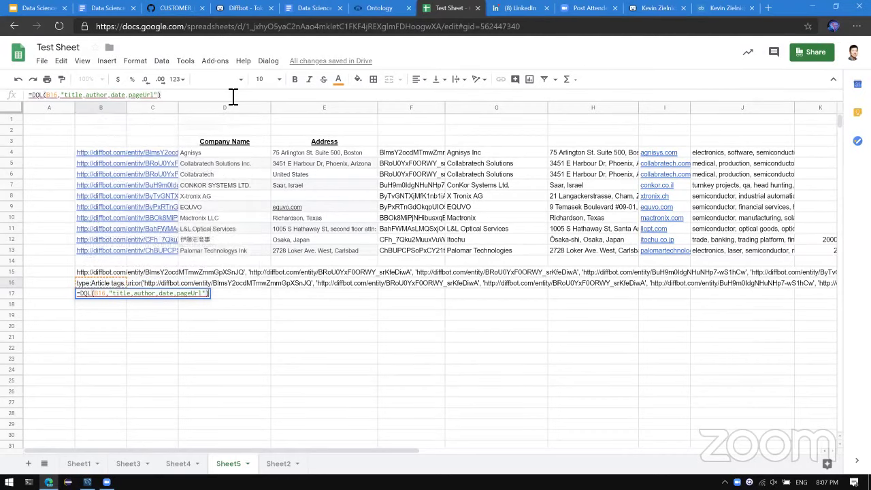
Commit B17's DQL formula, recheck it without changes, and reselect B16.
key("Return")
key("Up")
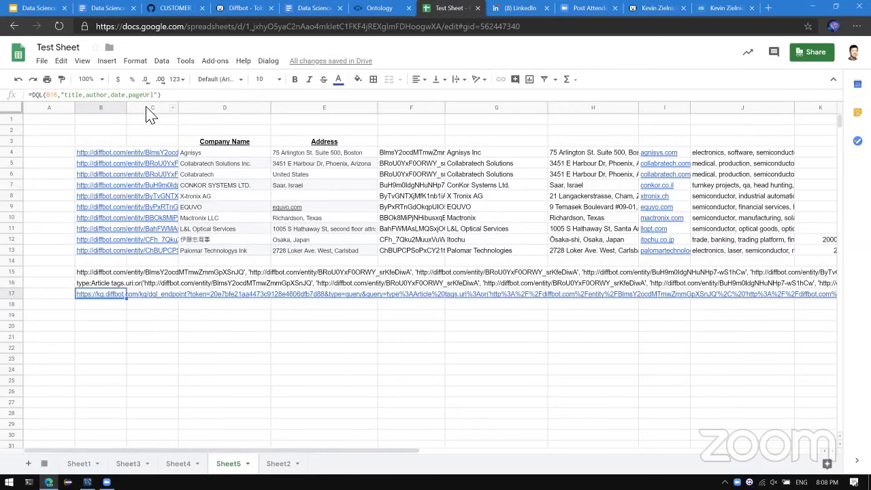
left_click(52, 98)
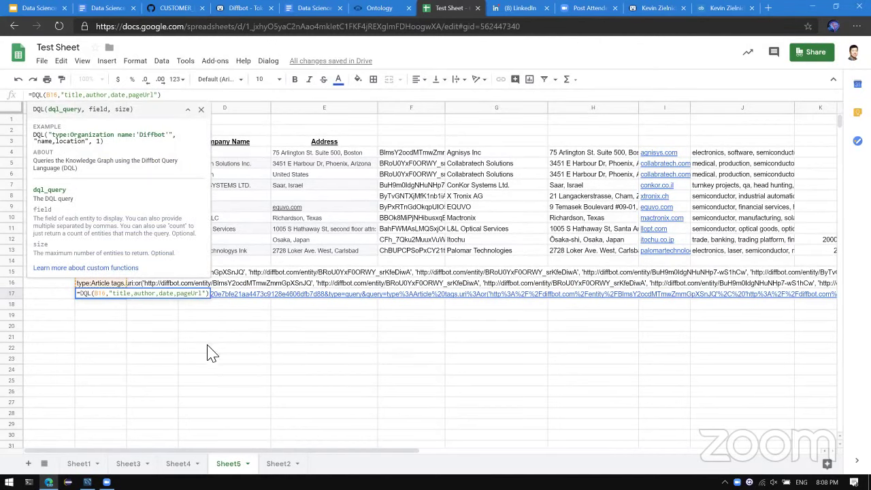
key("Escape")
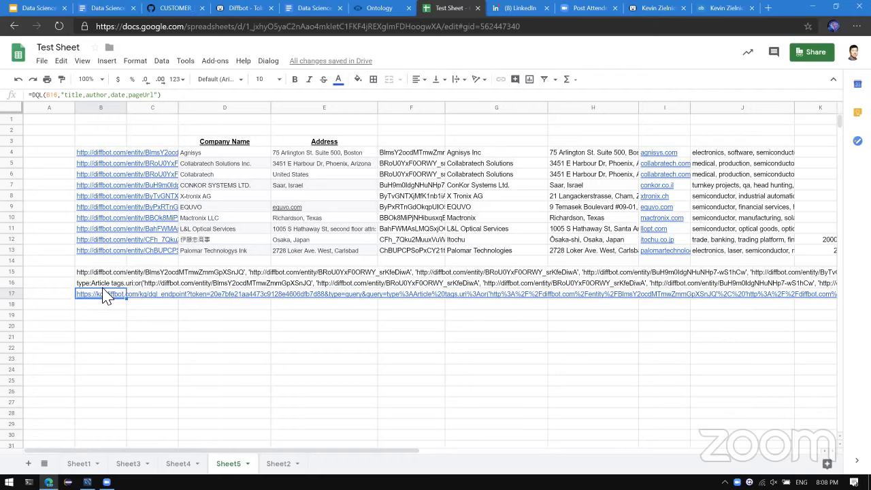
key("Up")
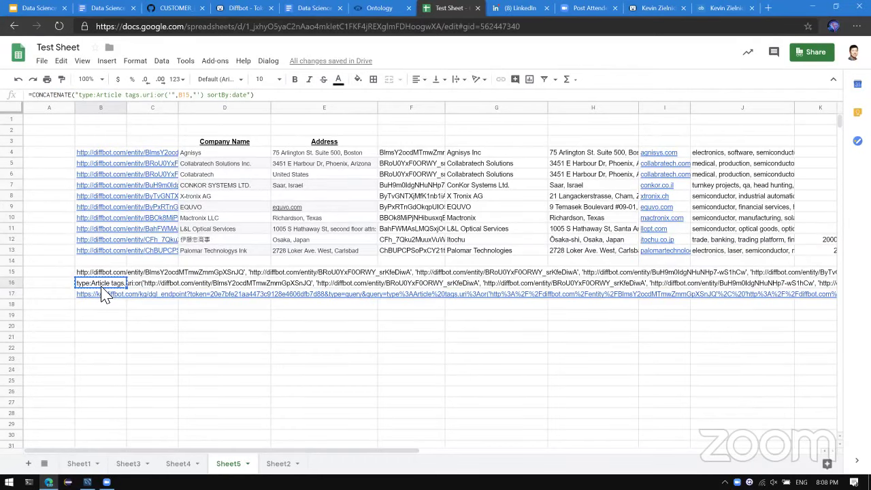
Open Diffbot Search in a new tab and run the pasted article query.
key("ctrl+t")
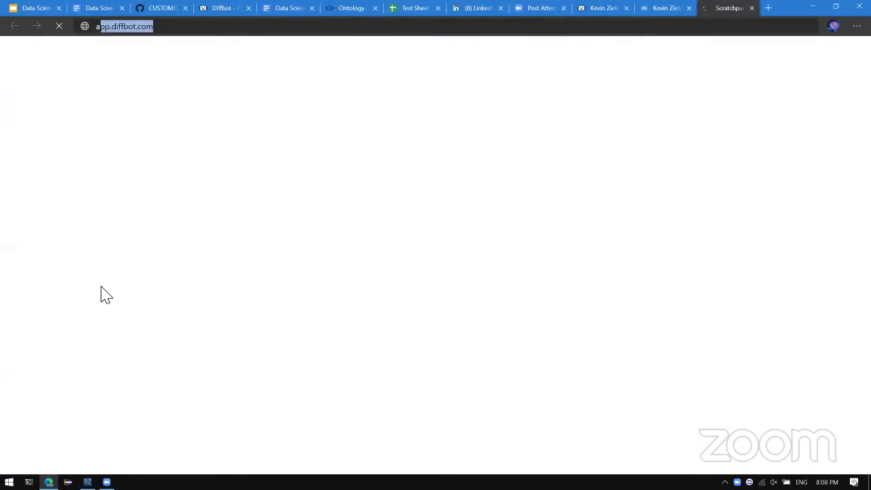
type("app.dif")
key("Down")
key("Return")
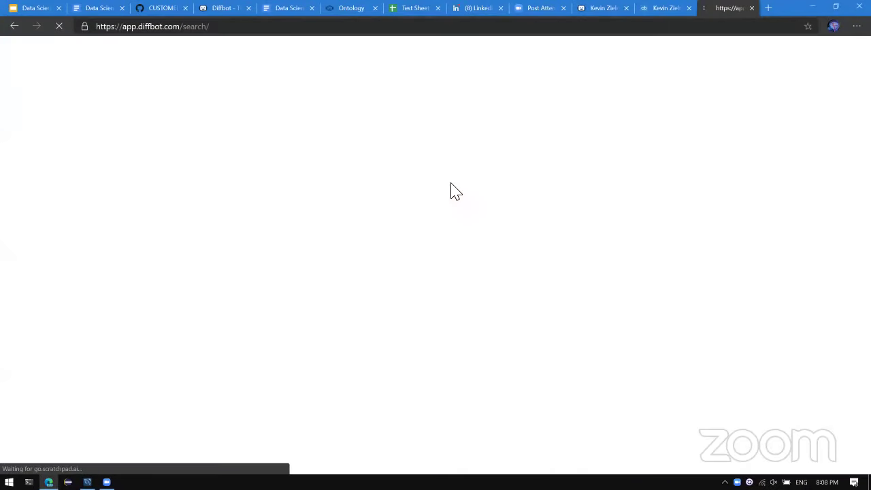
left_click(204, 151)
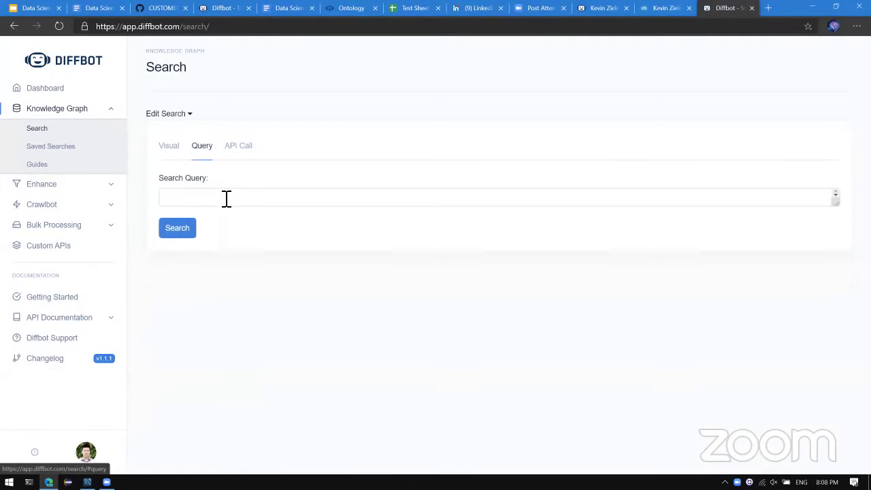
left_click(225, 198)
key("ctrl+v")
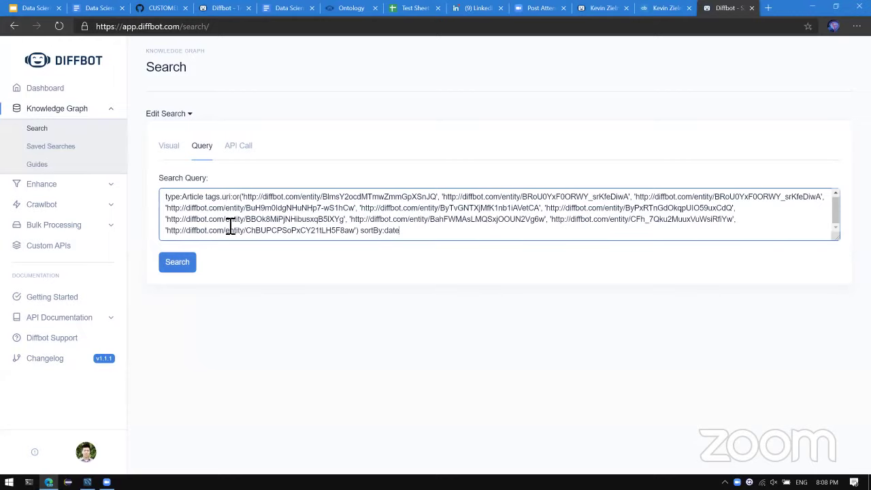
left_click(194, 267)
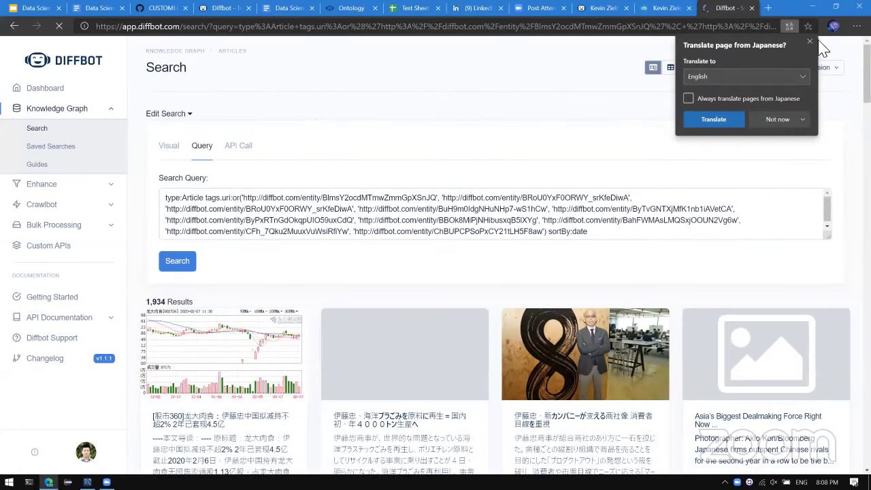
Dismiss the translation offer and scroll through the 1,934 article results.
left_click(810, 43)
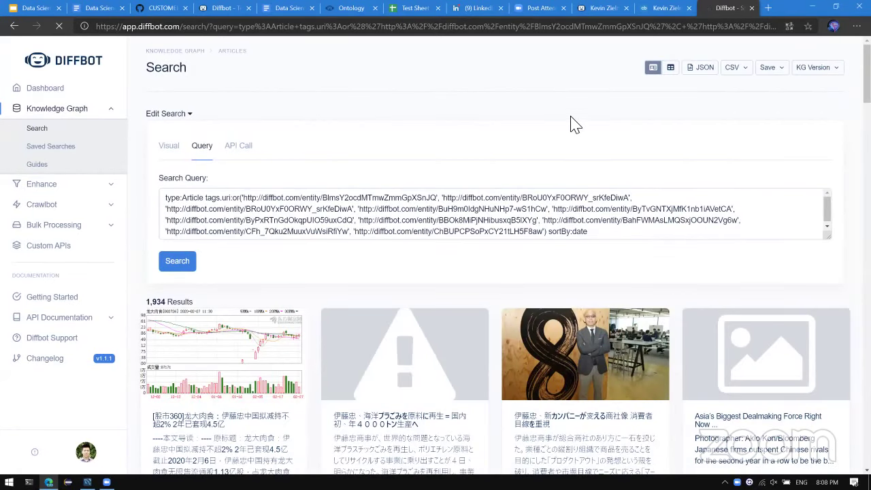
scroll(574, 123, "down", 7)
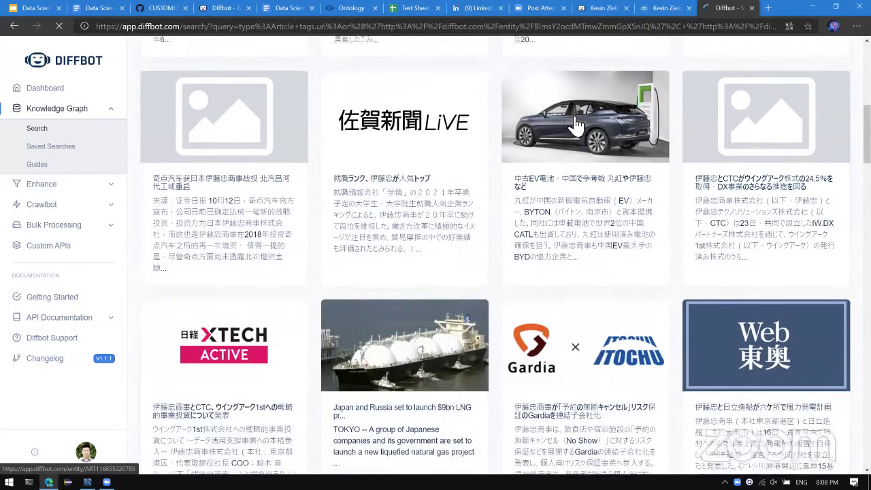
scroll(575, 123, "down", 11)
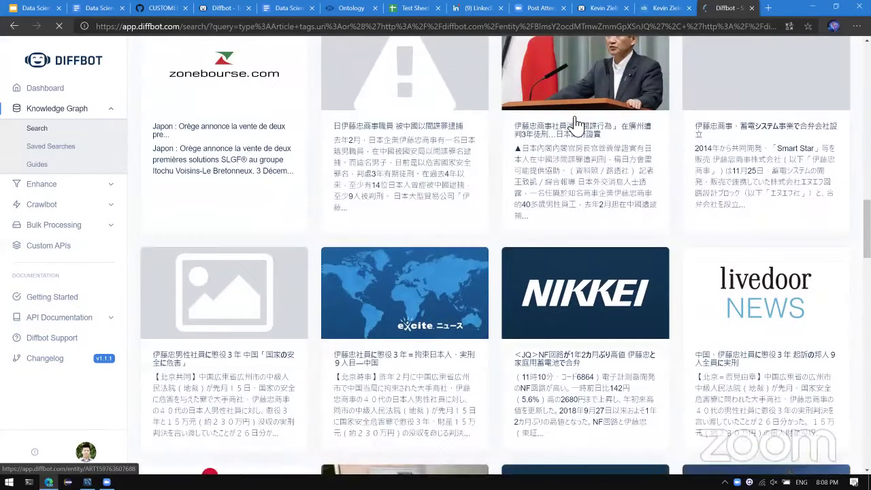
scroll(575, 123, "down", 8)
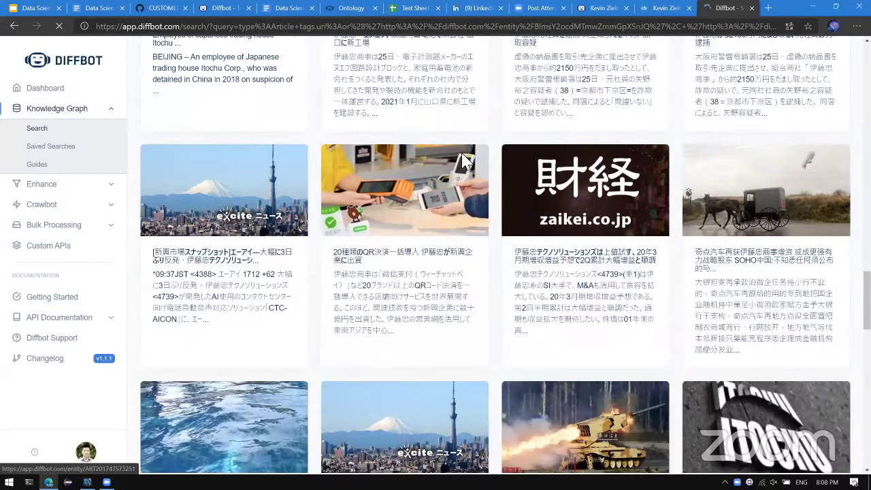
scroll(462, 160, "down", 2)
scroll(462, 161, "up", 12)
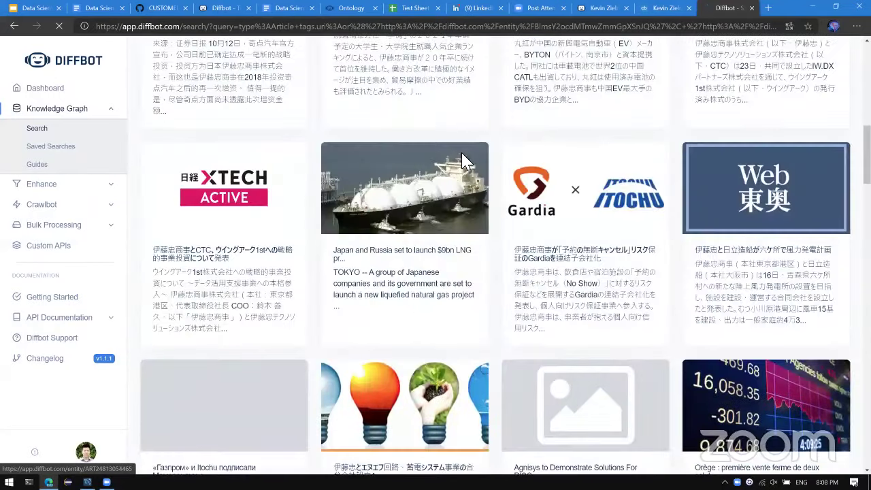
scroll(462, 161, "up", 10)
scroll(372, 194, "down", 3)
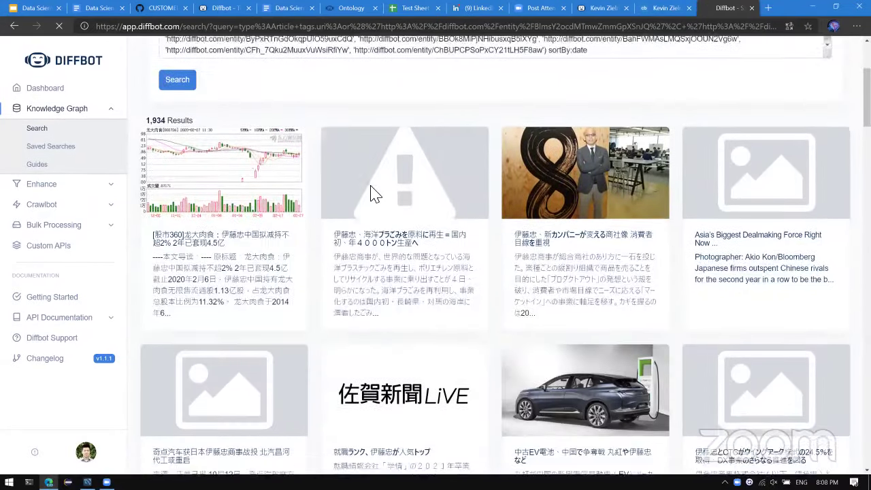
scroll(373, 194, "down", 6)
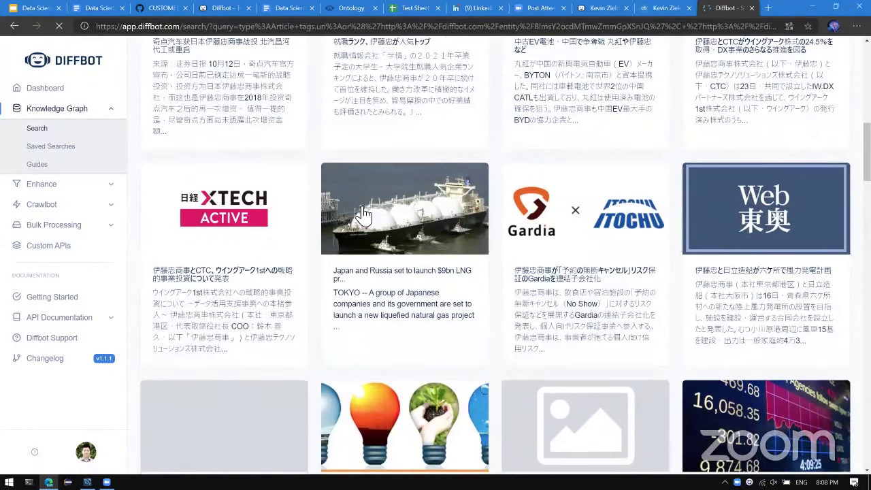
scroll(364, 215, "down", 15)
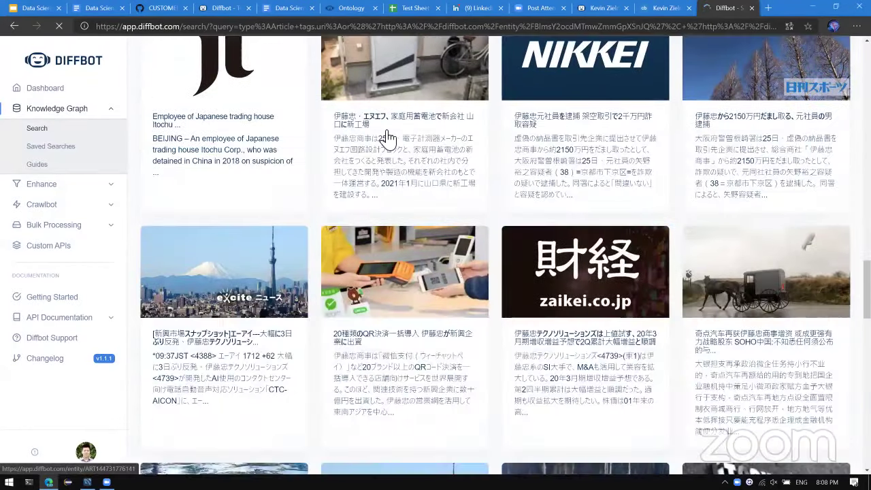
scroll(386, 138, "down", 14)
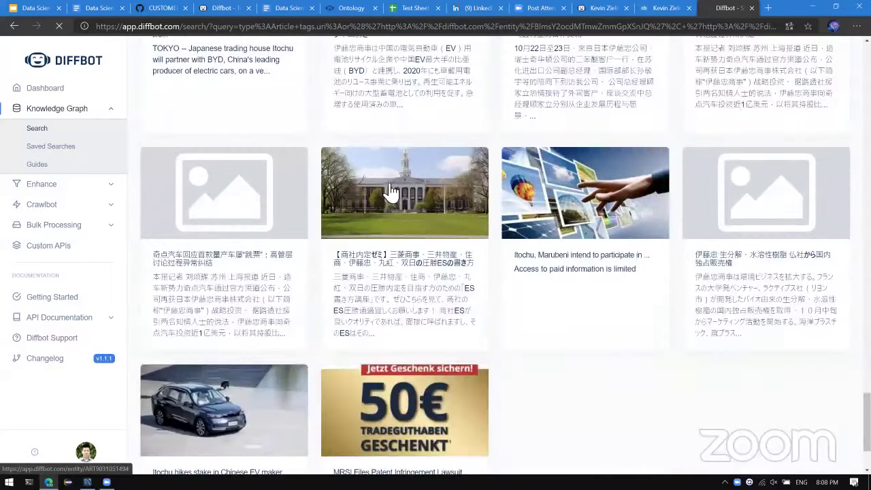
scroll(492, 227, "down", 10)
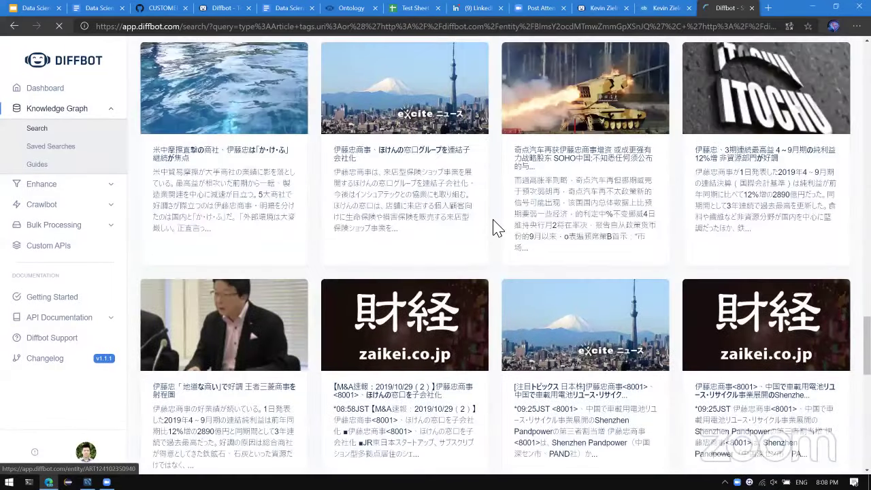
scroll(477, 230, "up", 20)
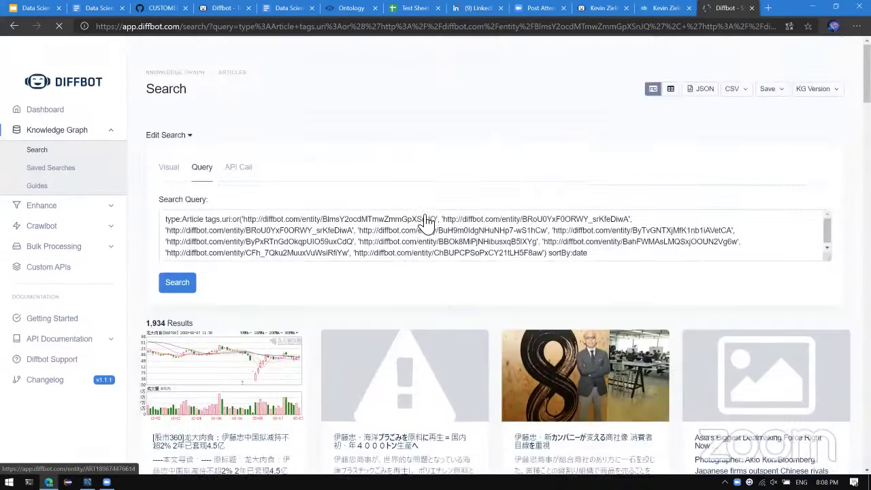
scroll(425, 221, "down", 9)
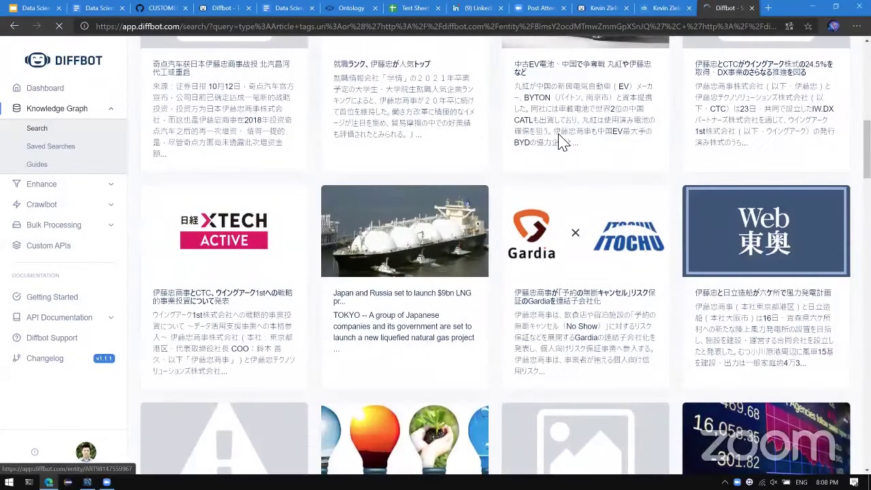
scroll(561, 143, "up", 1)
Open the 中古EV電池 article's entity page, scroll through it, and switch tabs.
left_click(561, 142)
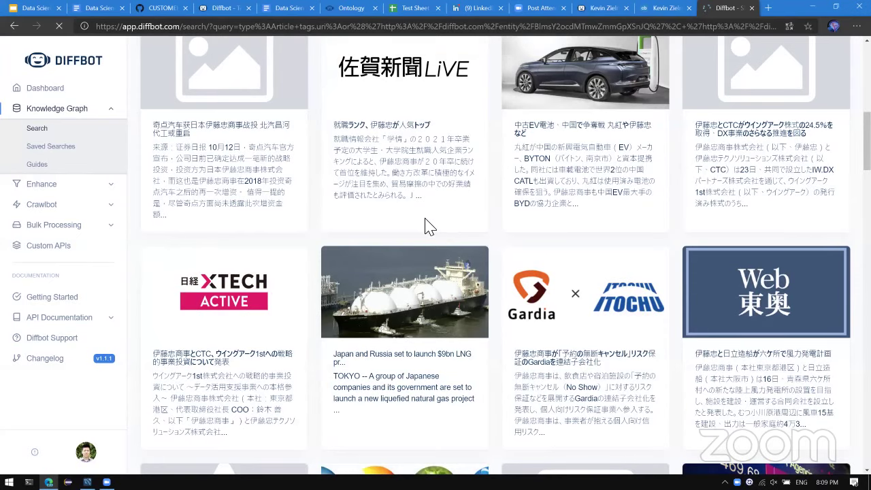
scroll(427, 226, "down", 11)
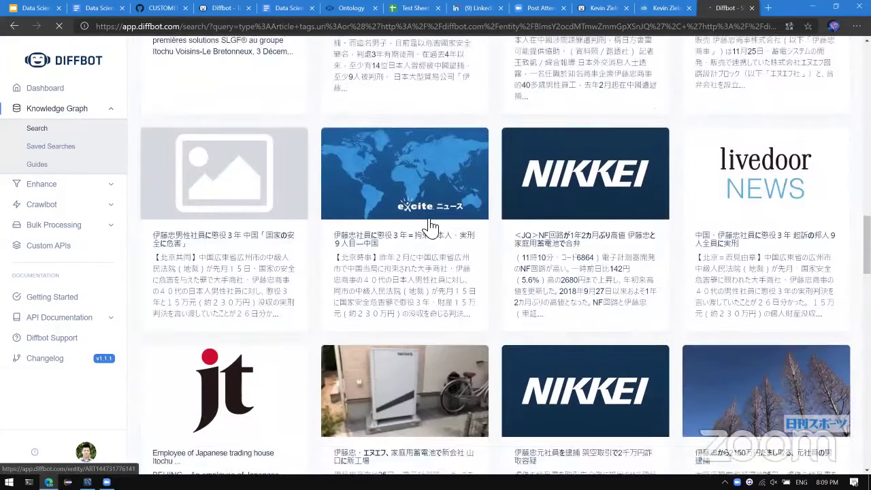
scroll(430, 227, "down", 6)
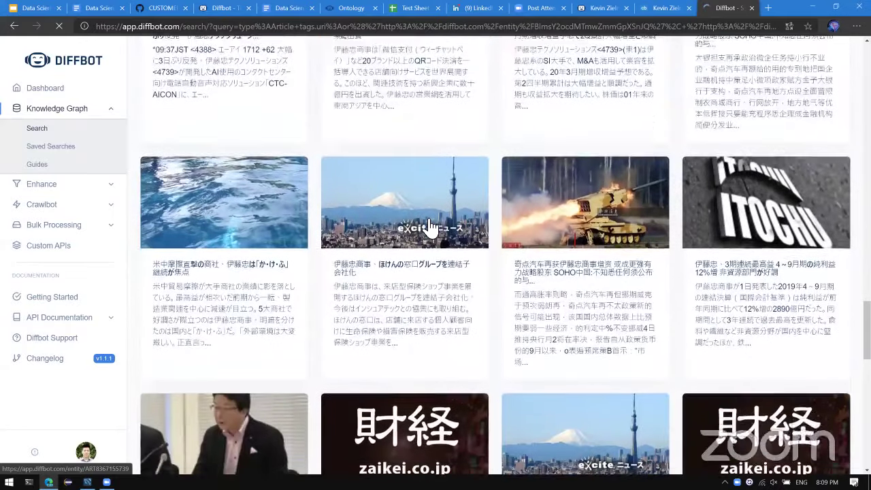
scroll(429, 226, "down", 4)
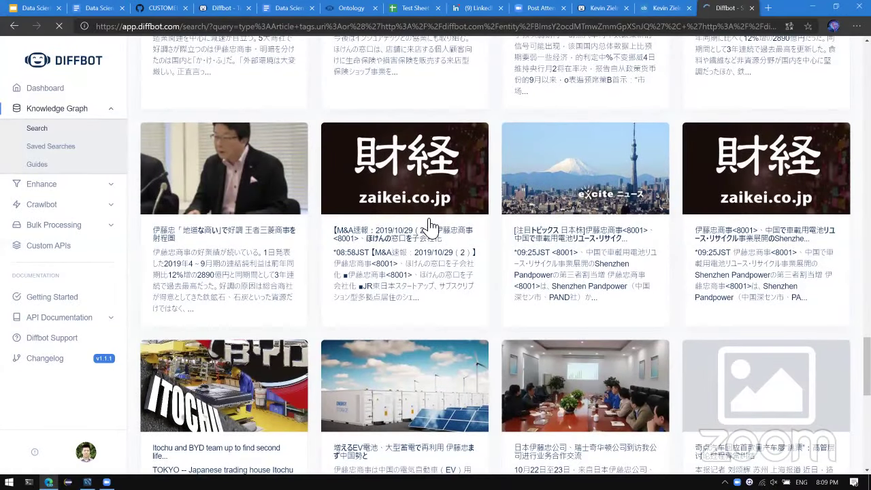
scroll(430, 223, "up", 20)
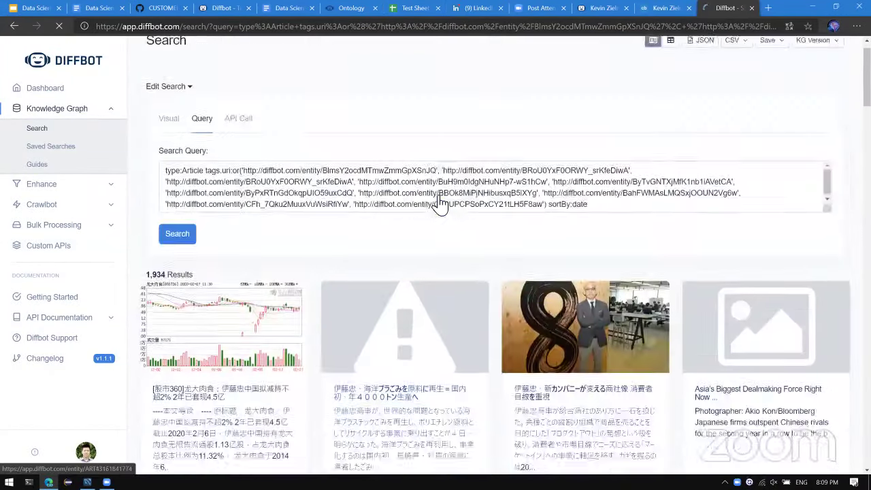
key("ctrl+shift+Tab")
key("ctrl+shift+Tab")
key("ctrl+shift+Tab")
key("ctrl+shift+Tab")
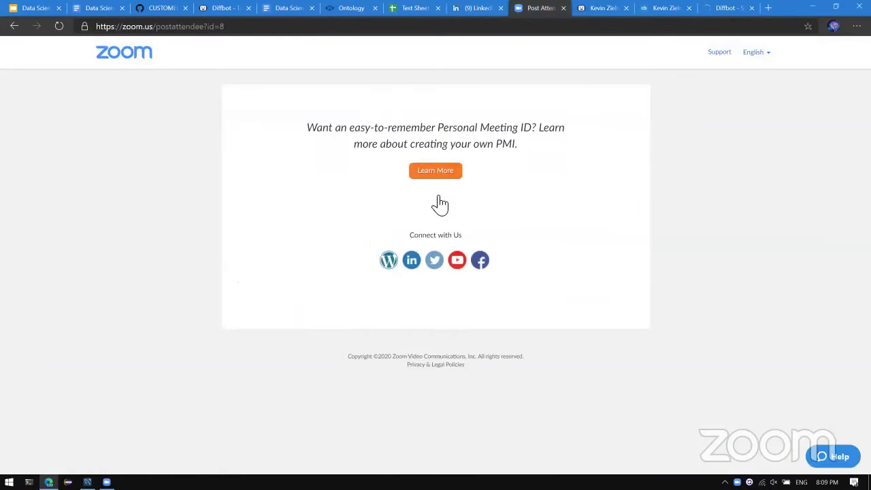
Back in Test Sheet, change B17's formula to =DQL(B16,"title,author,pageUrl").
key("ctrl+shift+Tab")
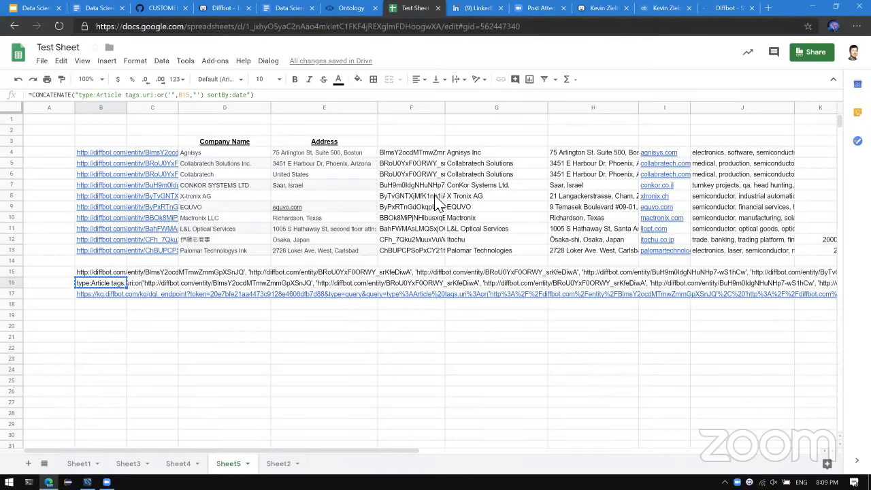
left_click(91, 295)
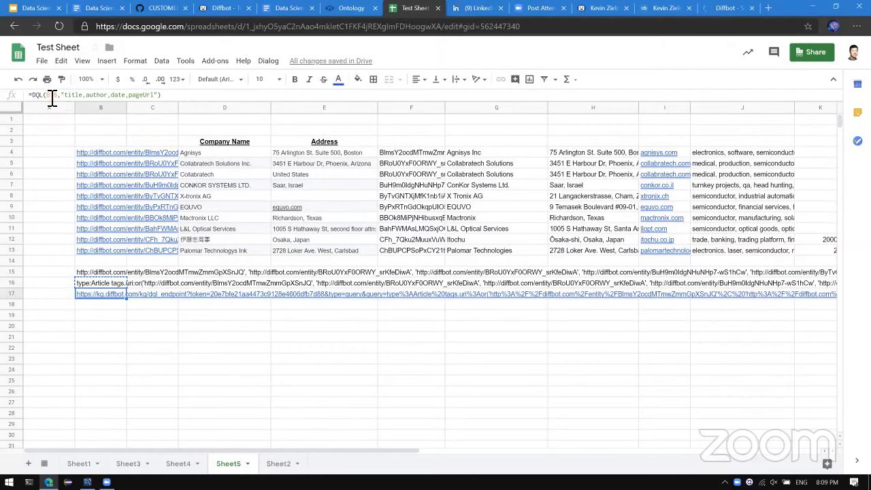
double_click(149, 95)
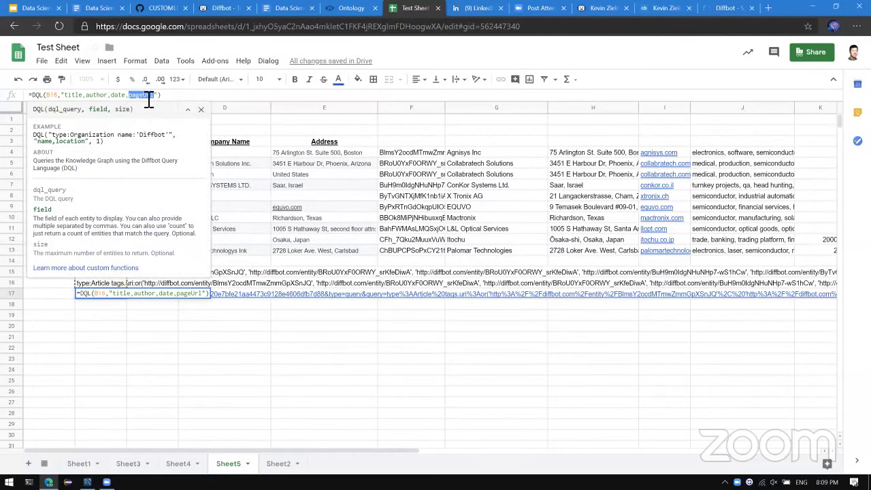
key("Left")
key("BackSpace")
key("BackSpace")
key("BackSpace")
key("BackSpace")
key("BackSpace")
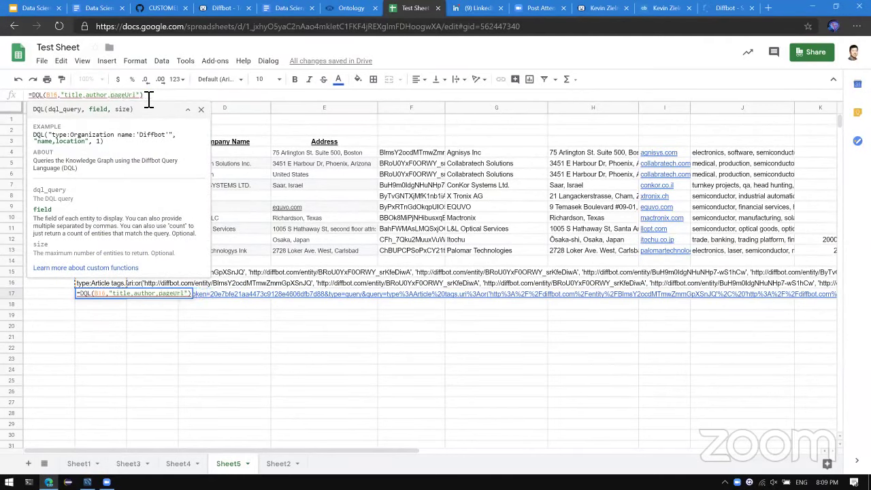
key("Return")
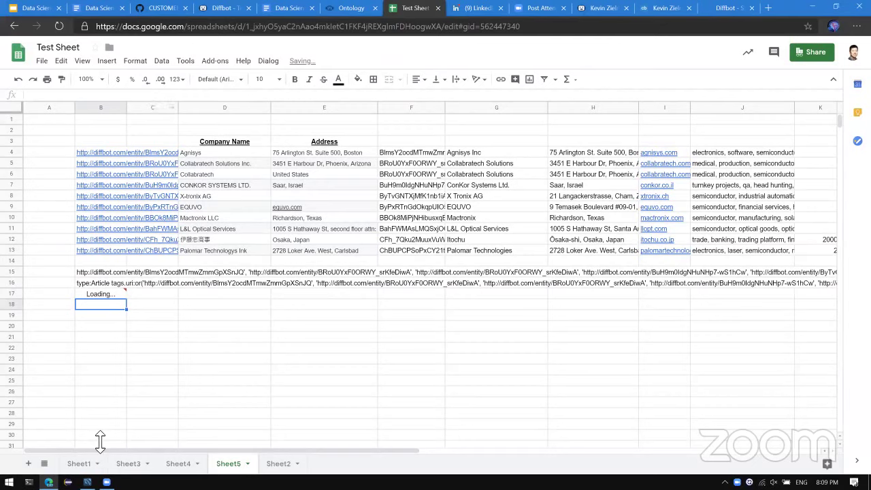
Widen column C, then move to the 伊藤忠商事 entity URL in B12.
mouse_move(111, 297)
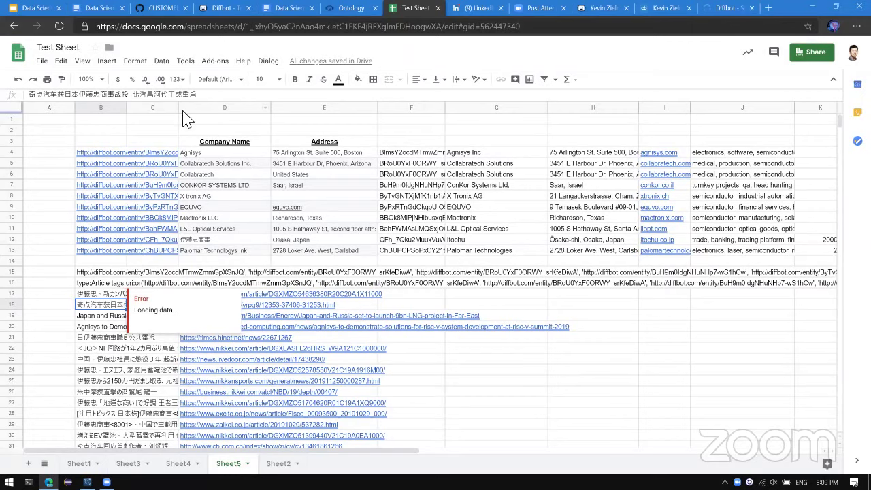
left_click_drag(179, 107, 251, 109)
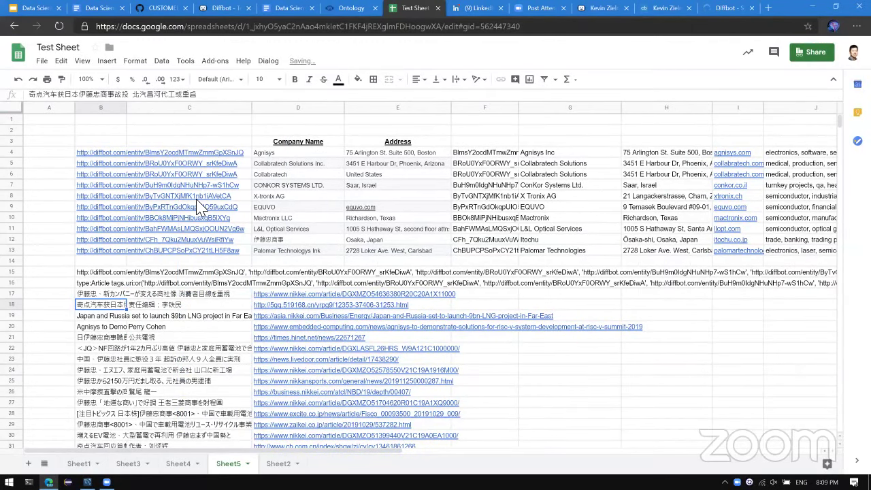
left_click(257, 218)
key("Down")
key("Down")
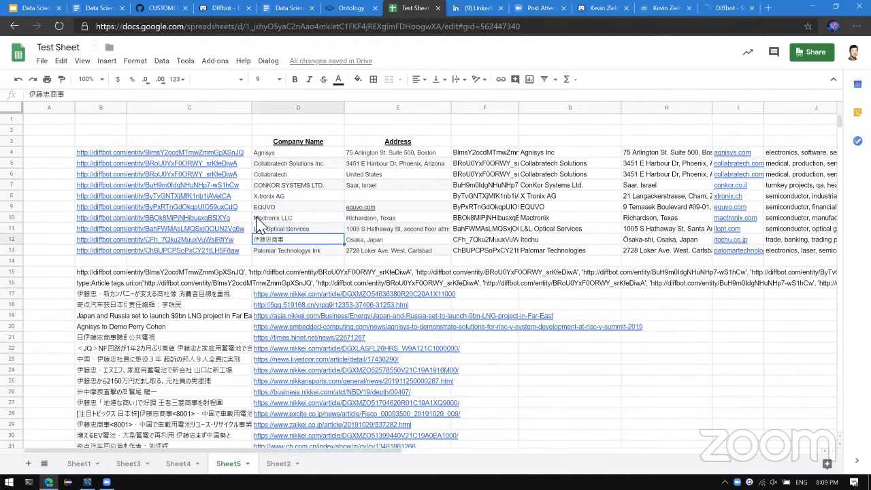
key("Left")
key("Left")
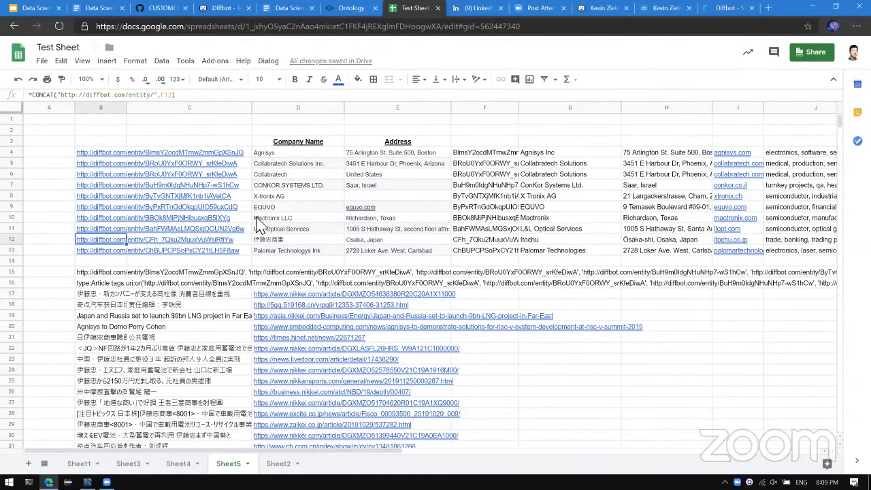
Clear the entity URLs for 伊藤忠商事, EQUVO and X-tronix AG, checking that B17 reruns.
key("Delete")
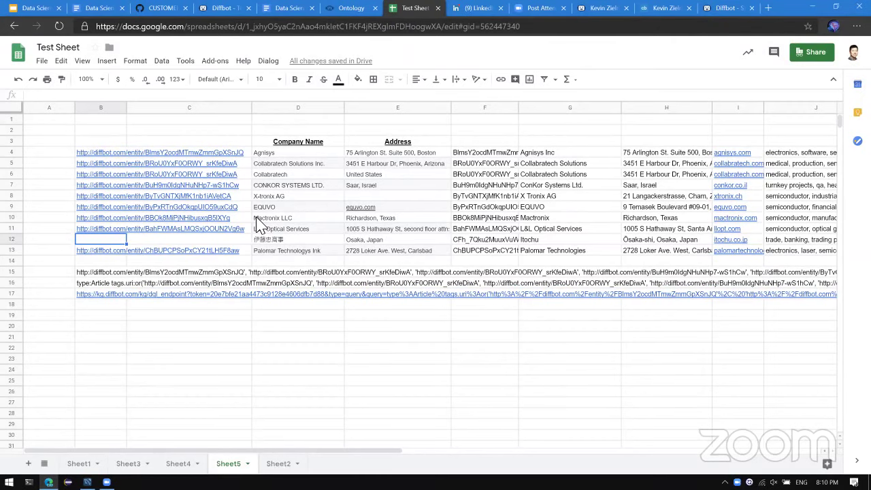
key("Down")
key("Down")
key("Down")
key("Down")
key("Down")
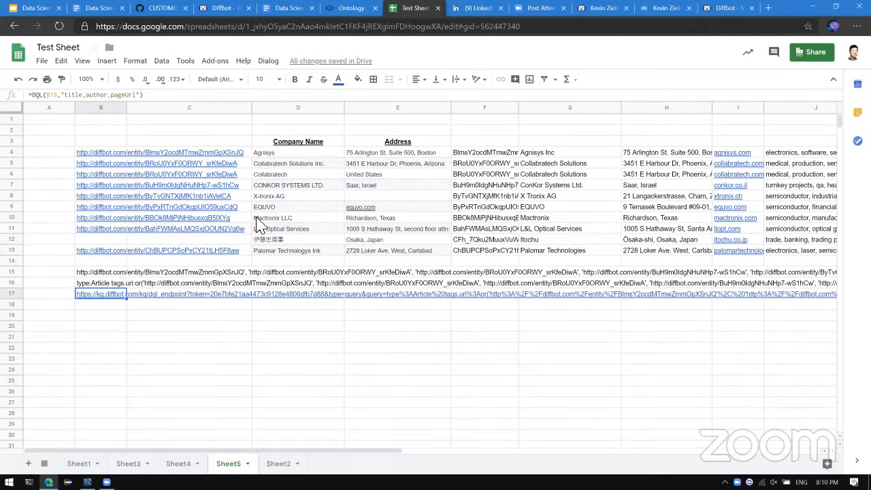
key("Up")
key("Up")
key("Up")
key("Up")
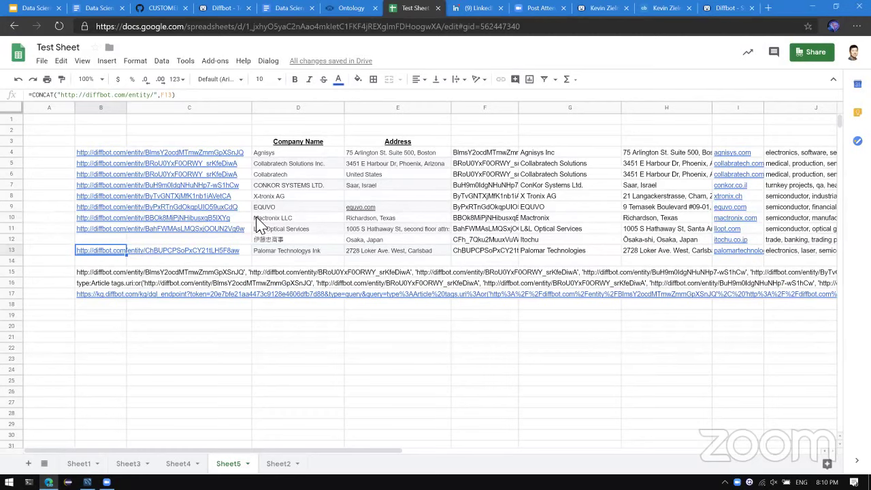
key("Up")
key("Up")
key("Up")
key("Up")
key("Delete")
key("Up")
key("Delete")
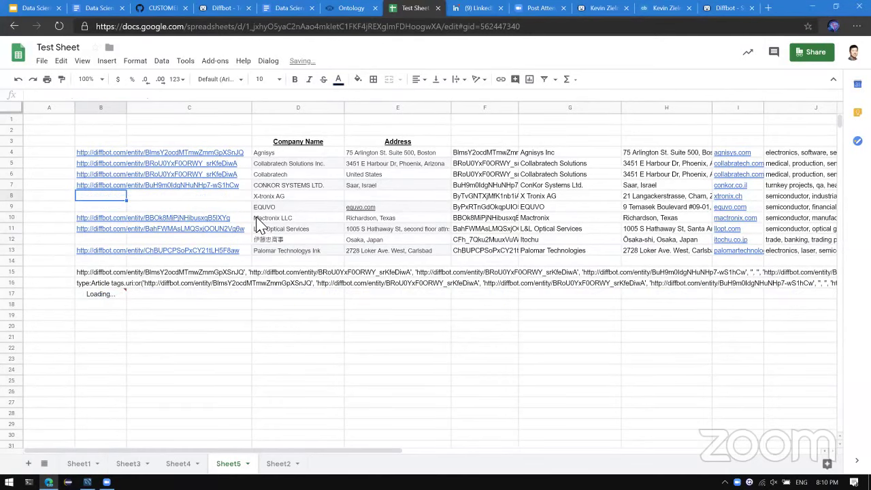
key("Up")
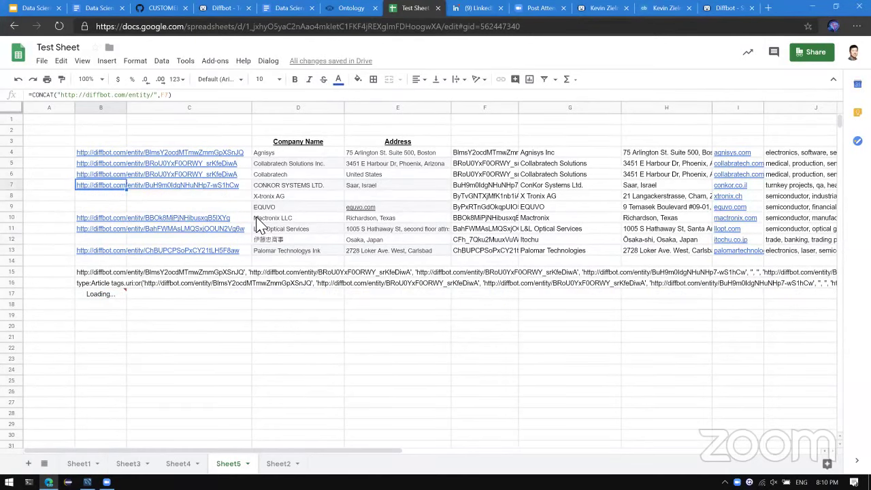
key("Down")
key("Down")
key("Down")
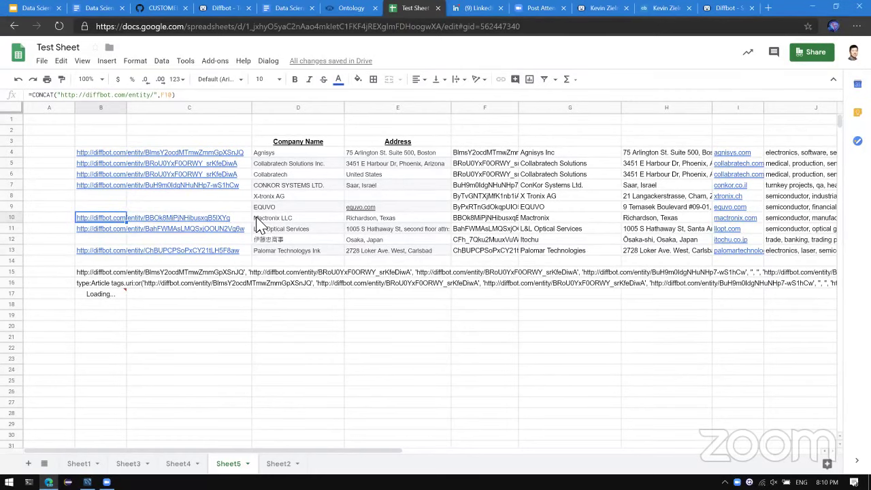
scroll(232, 184, "down", 2)
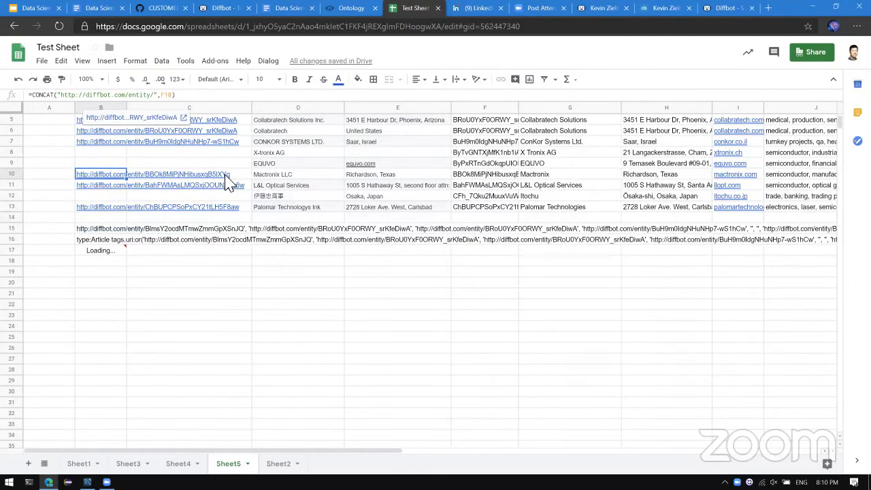
scroll(231, 184, "up", 2)
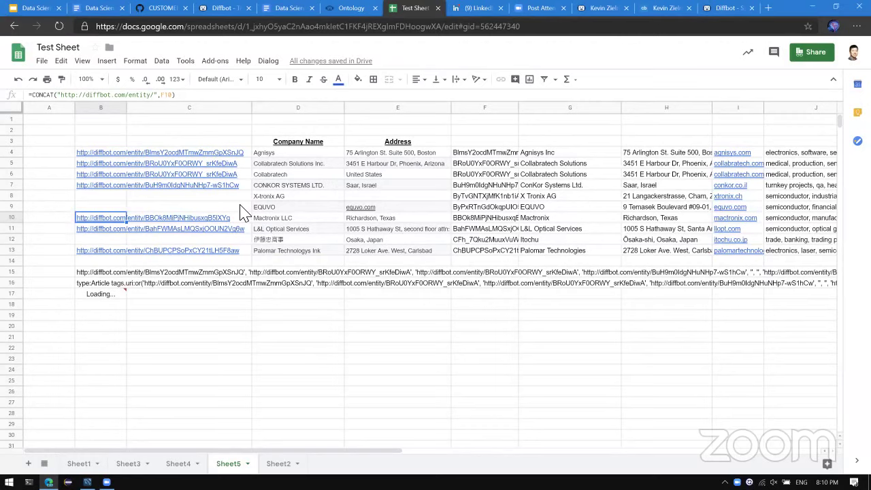